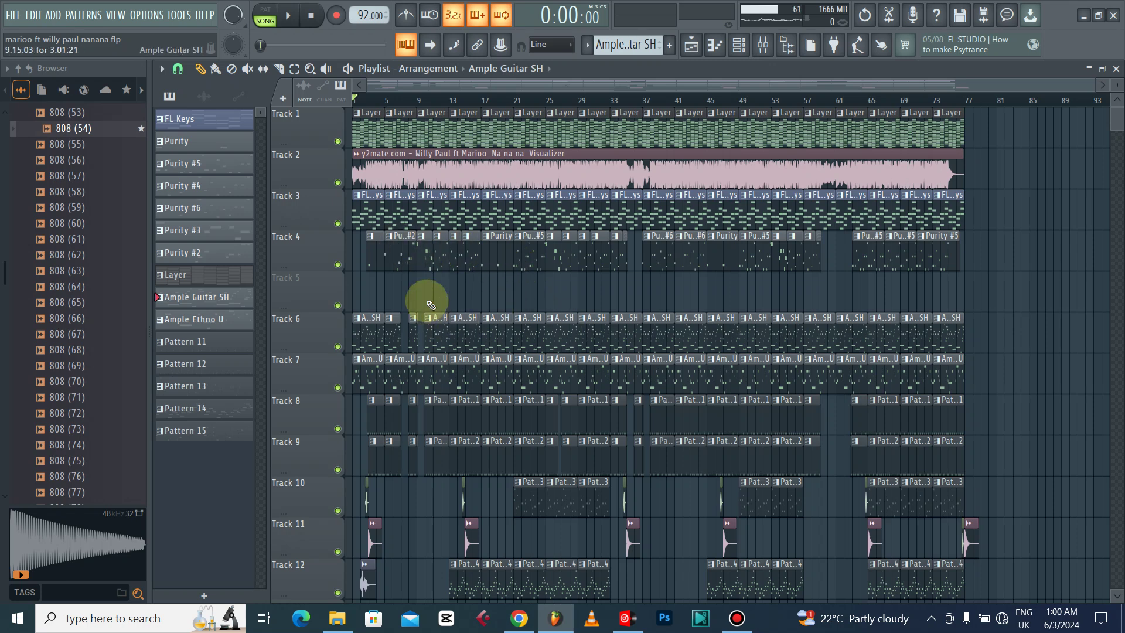
- Examine the first Ample Guitar SH clip's notes in the piano roll, then return to the playlist and look over its tracks
double_click(365, 340)
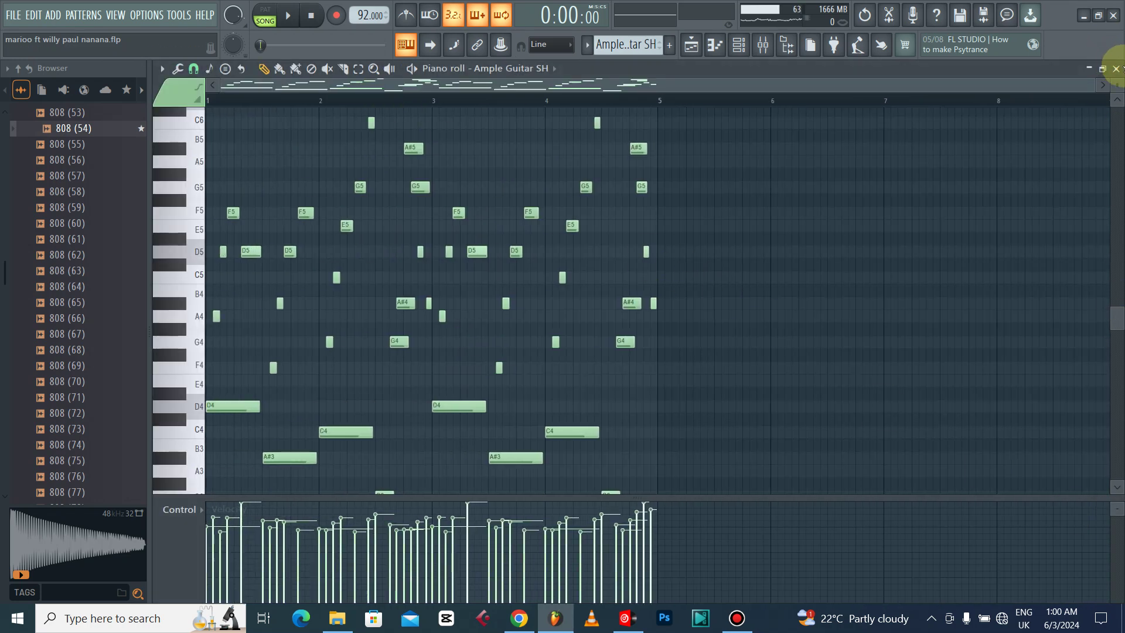
click(1109, 80)
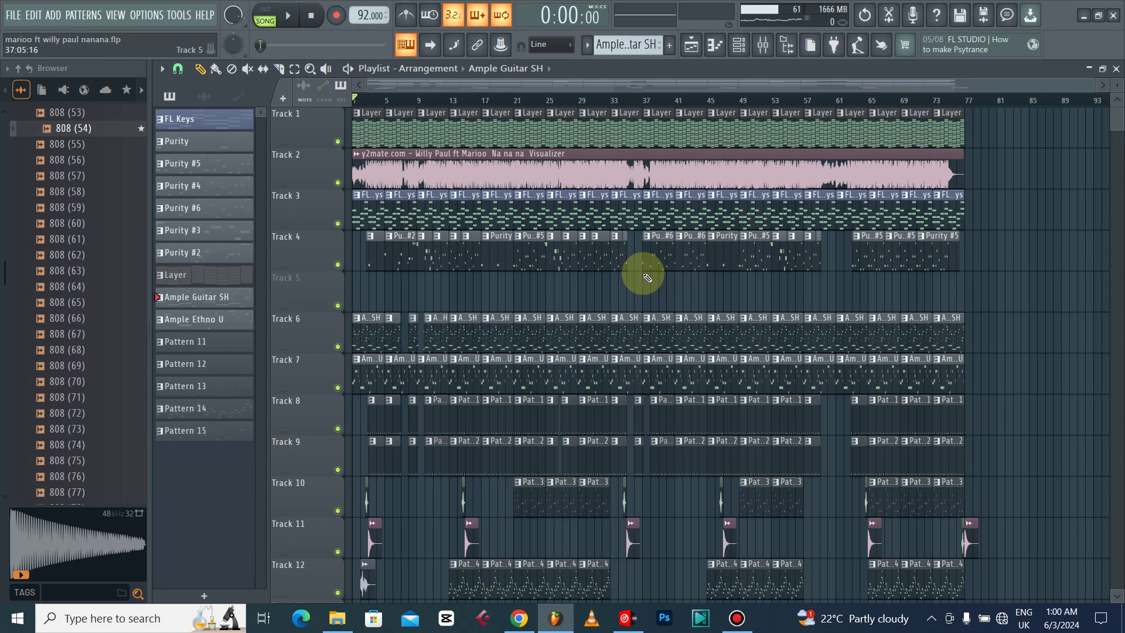
scroll(644, 274, down, 5)
scroll(647, 277, up, 5)
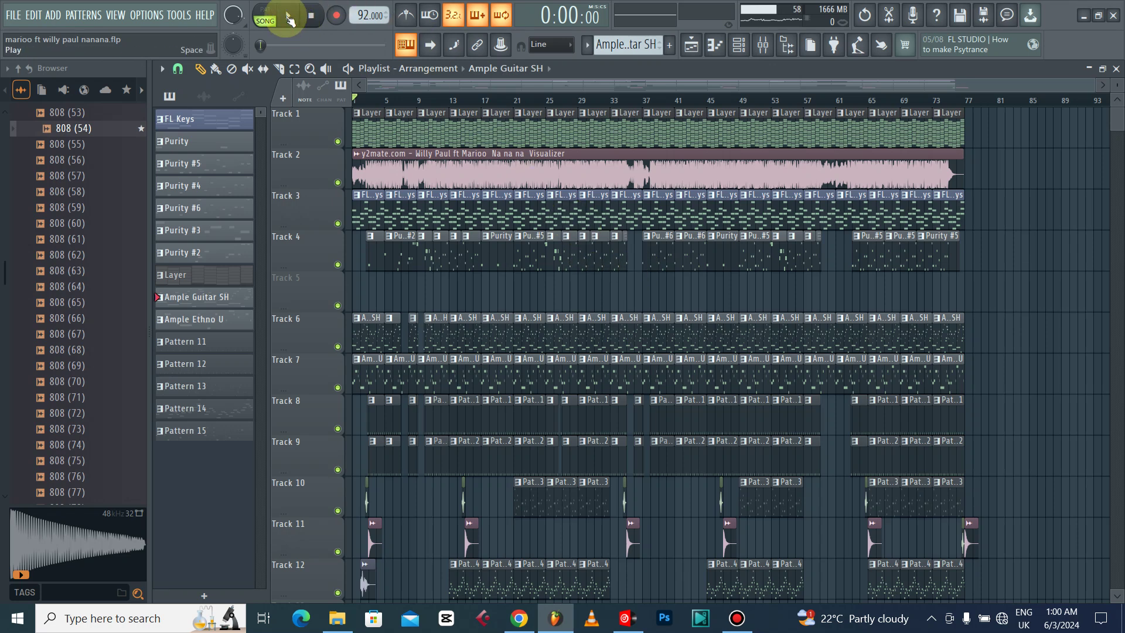
- Play the song from the start and look through the arrangement down to the tracks below Track 12
click(289, 19)
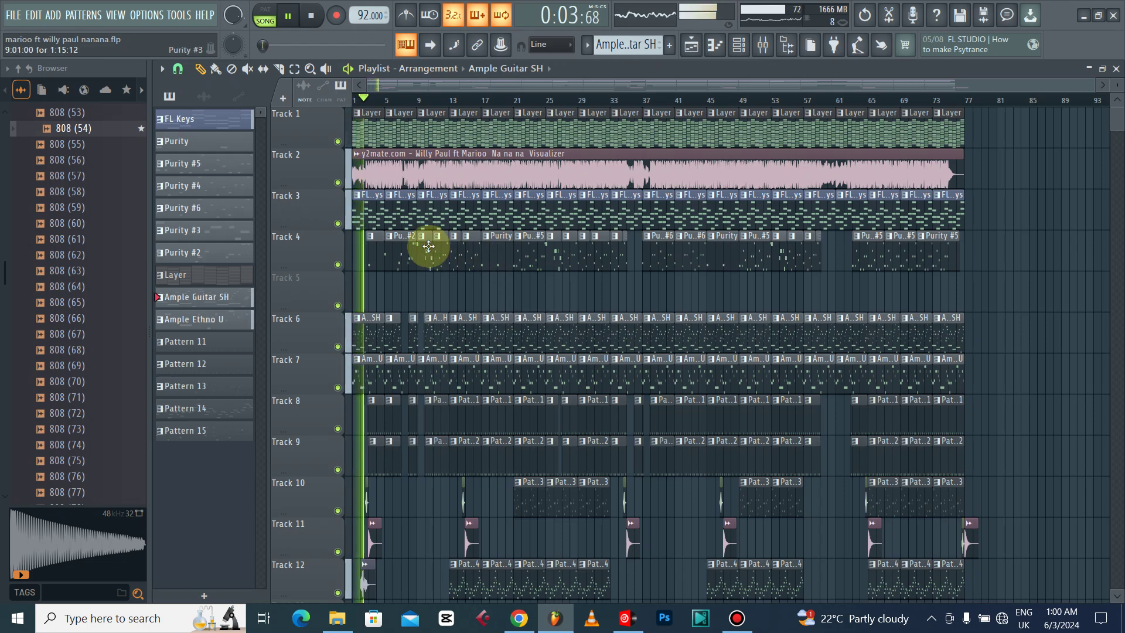
scroll(428, 245, down, 1)
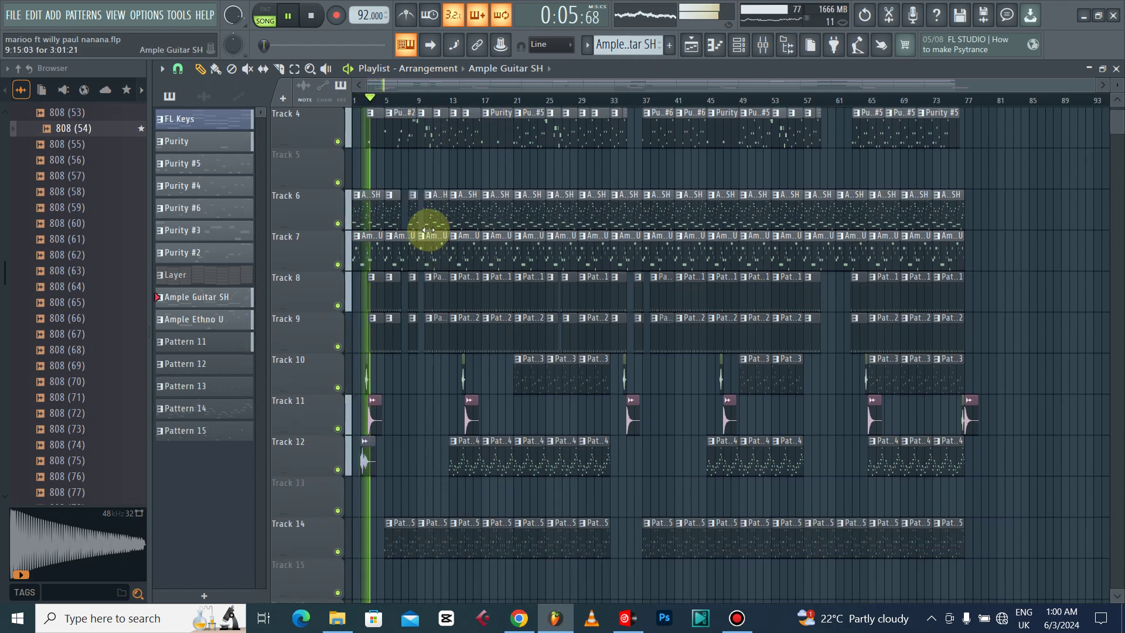
scroll(428, 235, down, 8)
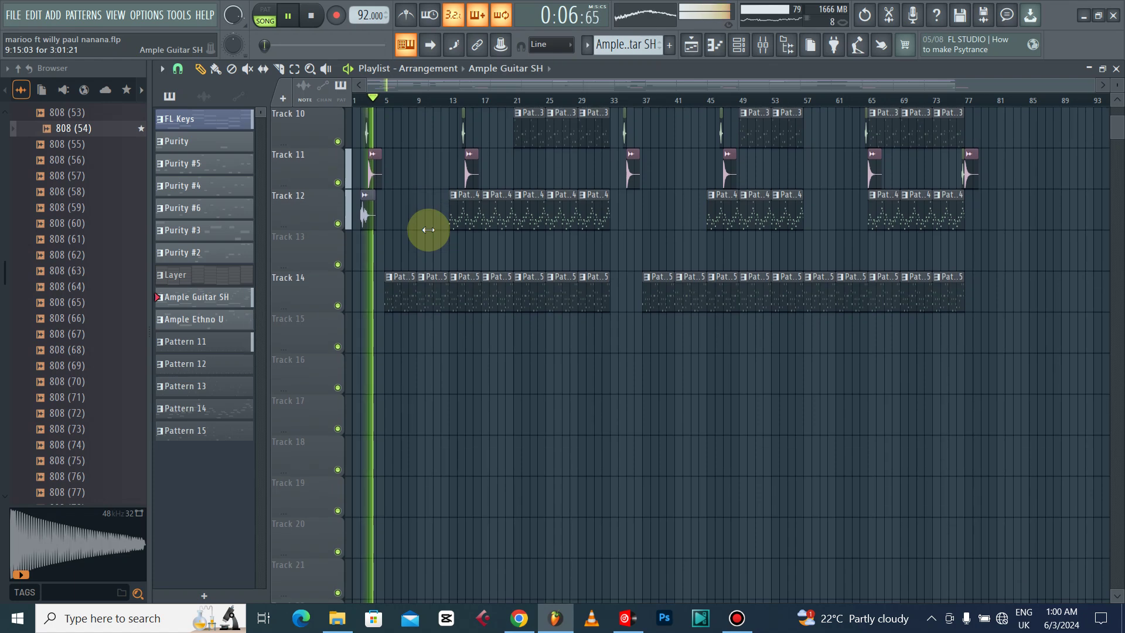
- Check the mixer's insert tracks and the effects loaded on the Ample Ethno U insert during playback
click(763, 44)
scroll(455, 246, down, 6)
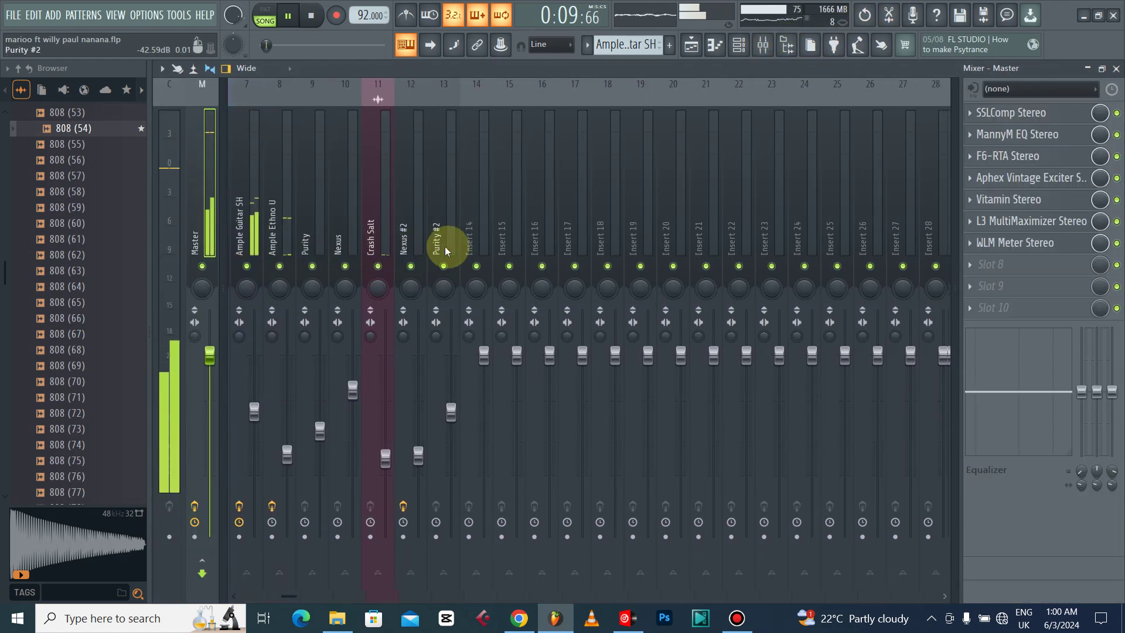
click(288, 195)
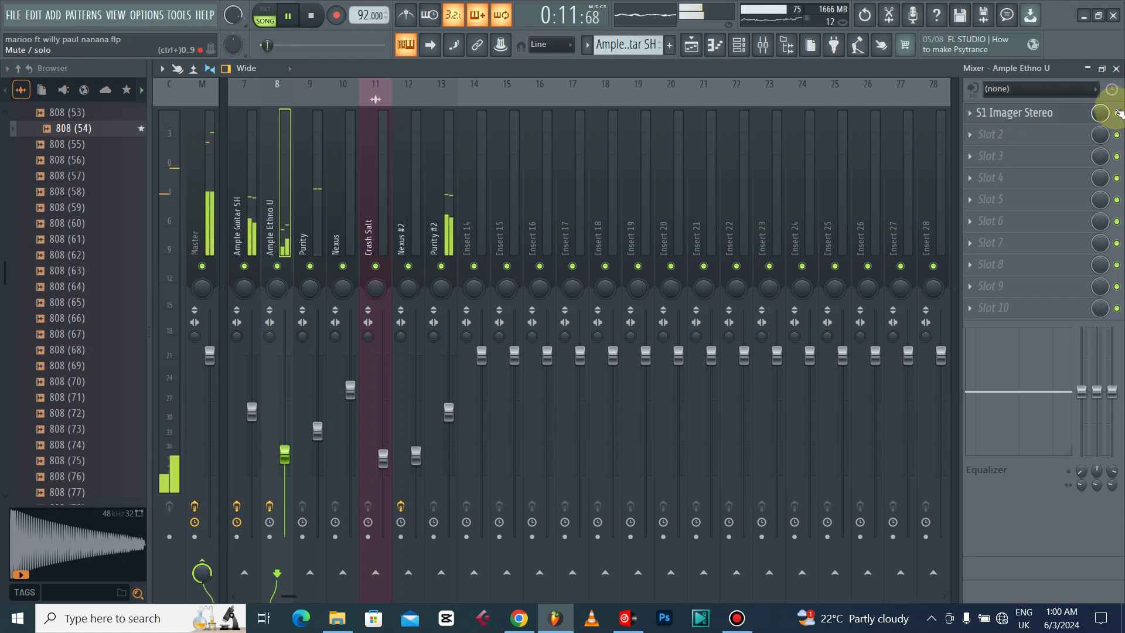
click(1116, 68)
- Listen to the arrangement from around bar 21 while reviewing its tracks, then stop playback
scroll(573, 358, up, 5)
scroll(572, 358, up, 3)
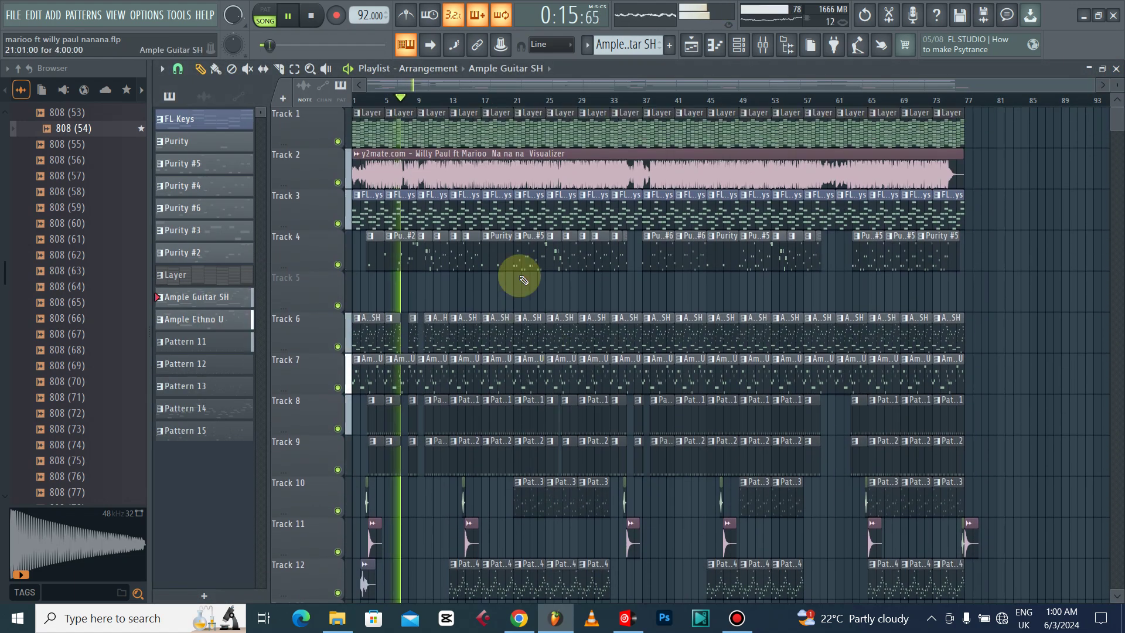
scroll(516, 106, up, 2)
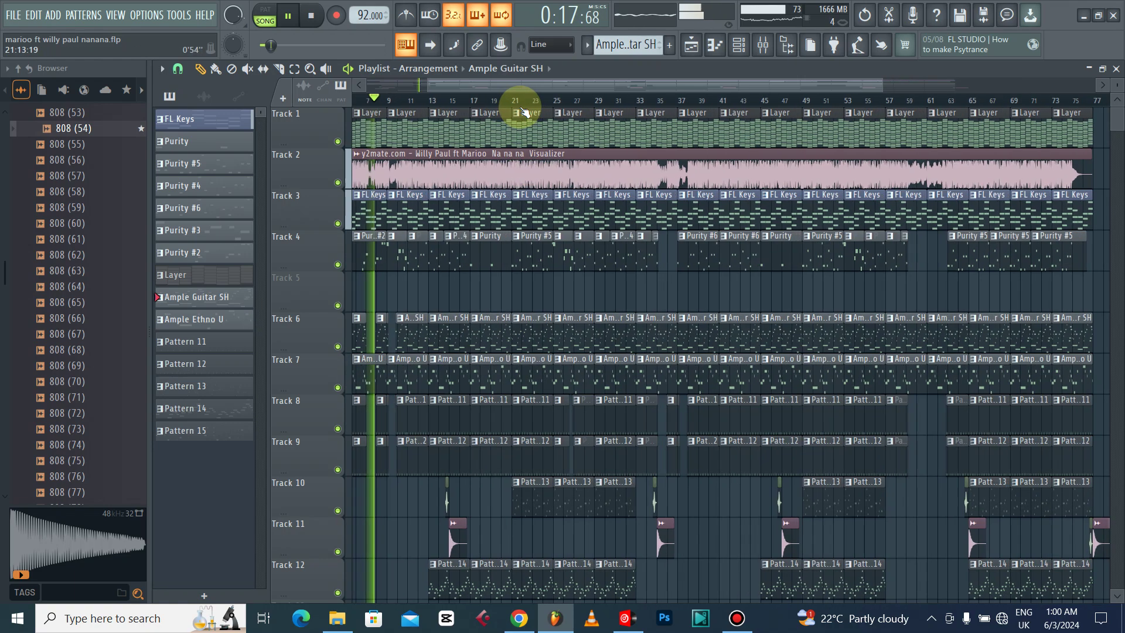
scroll(557, 326, down, 5)
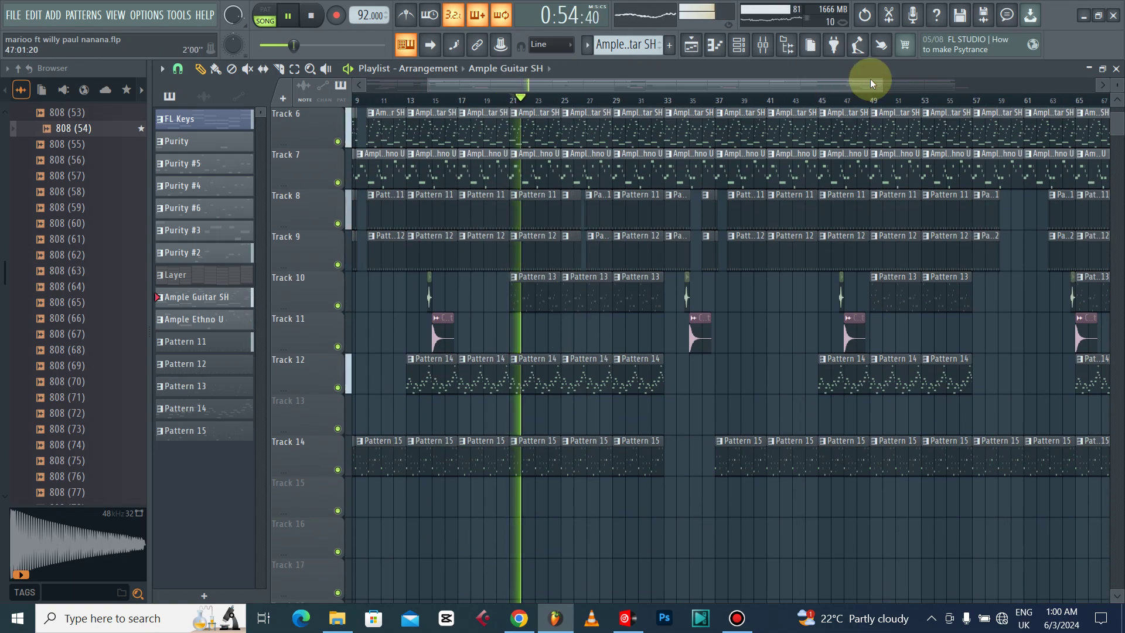
scroll(841, 104, down, 2)
scroll(586, 410, up, 4)
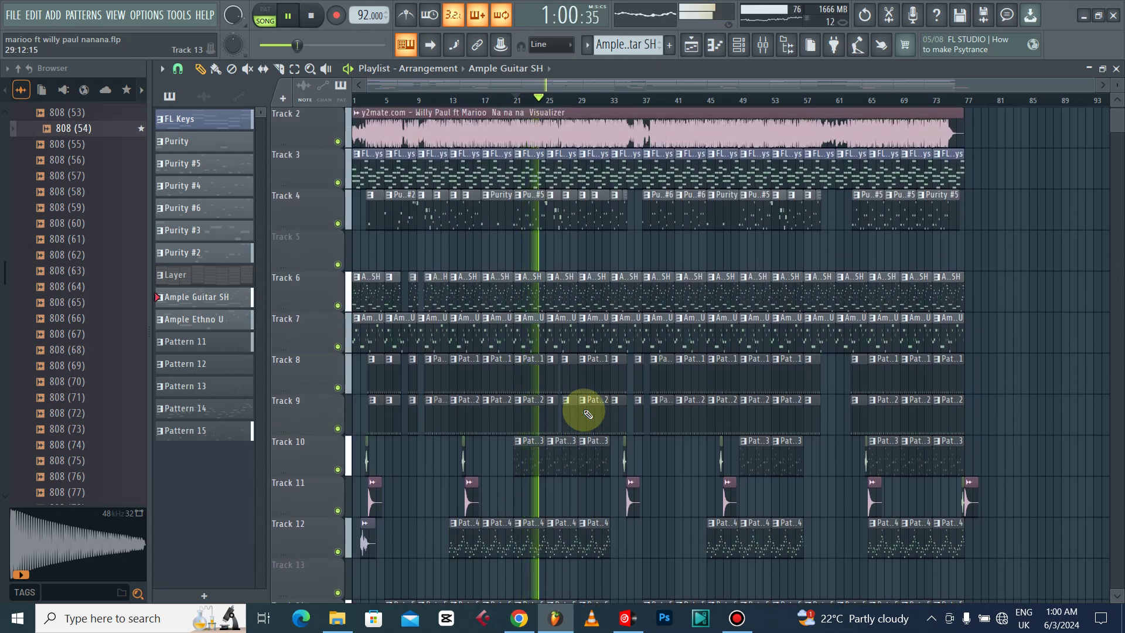
key(space)
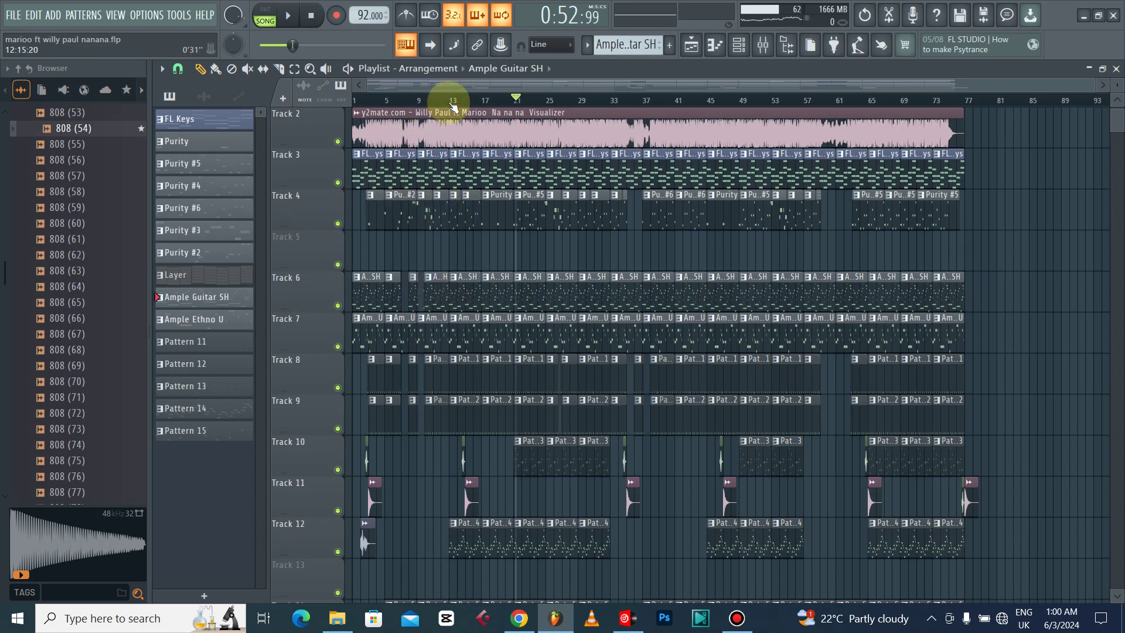
- Solo Track 3 and examine the FL Keys clip's chord notes in the piano roll
right_click(343, 186)
click(368, 99)
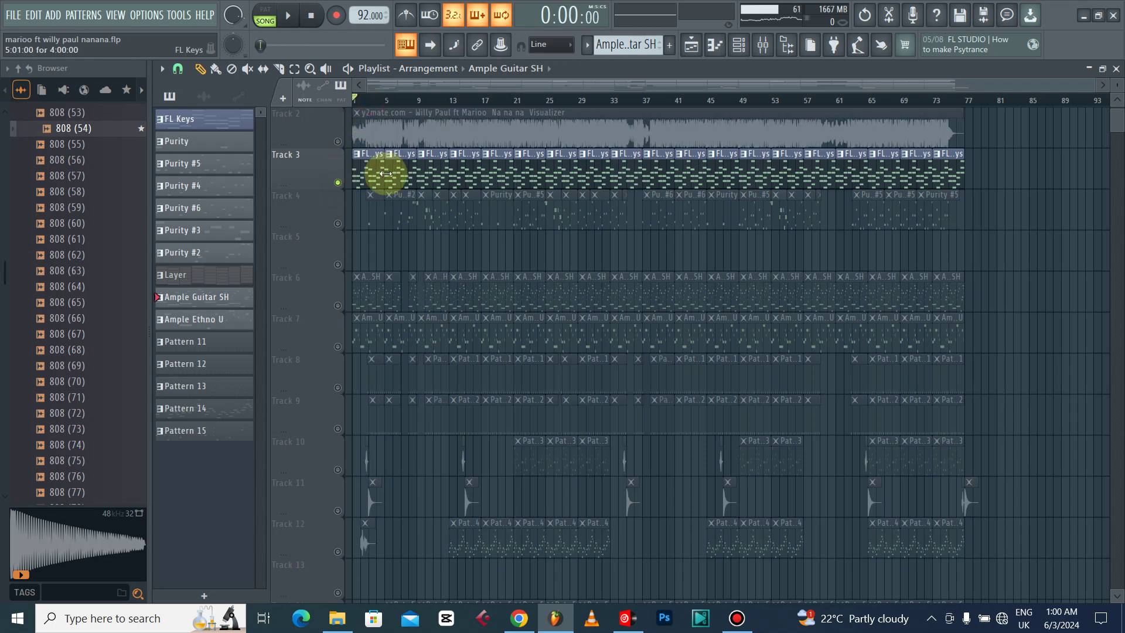
drag(1093, 82, 534, 85)
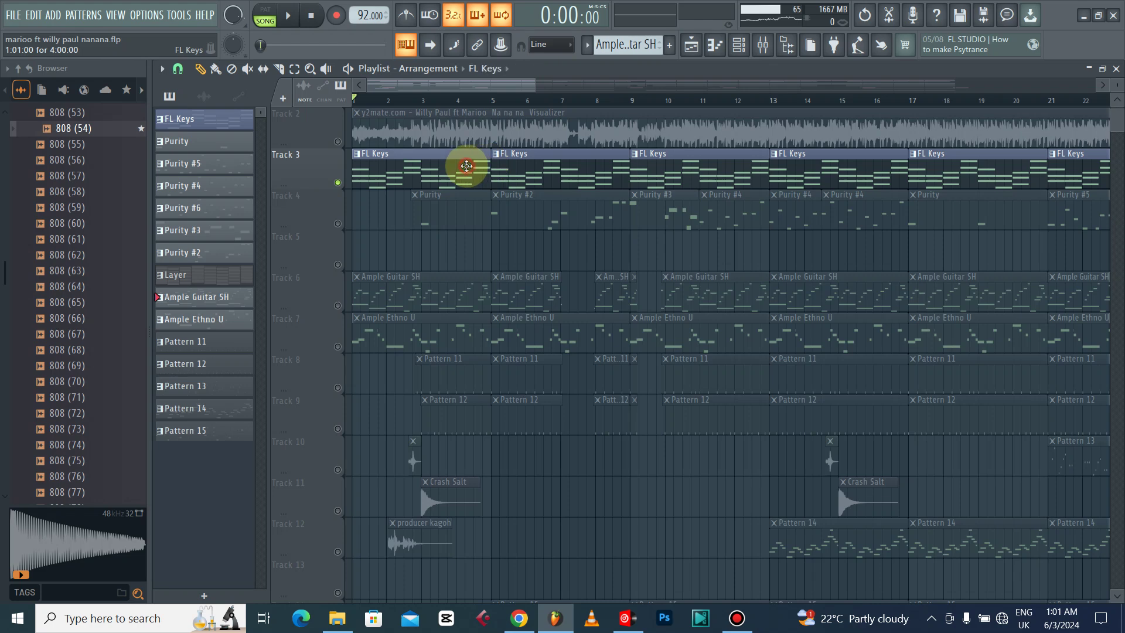
double_click(466, 167)
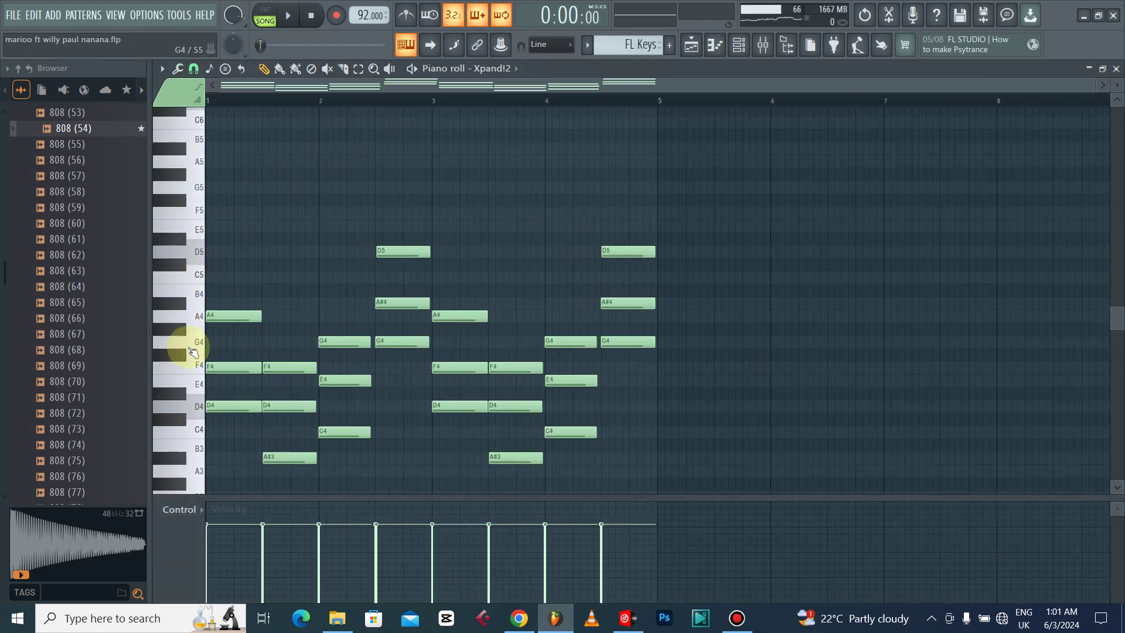
click(1115, 70)
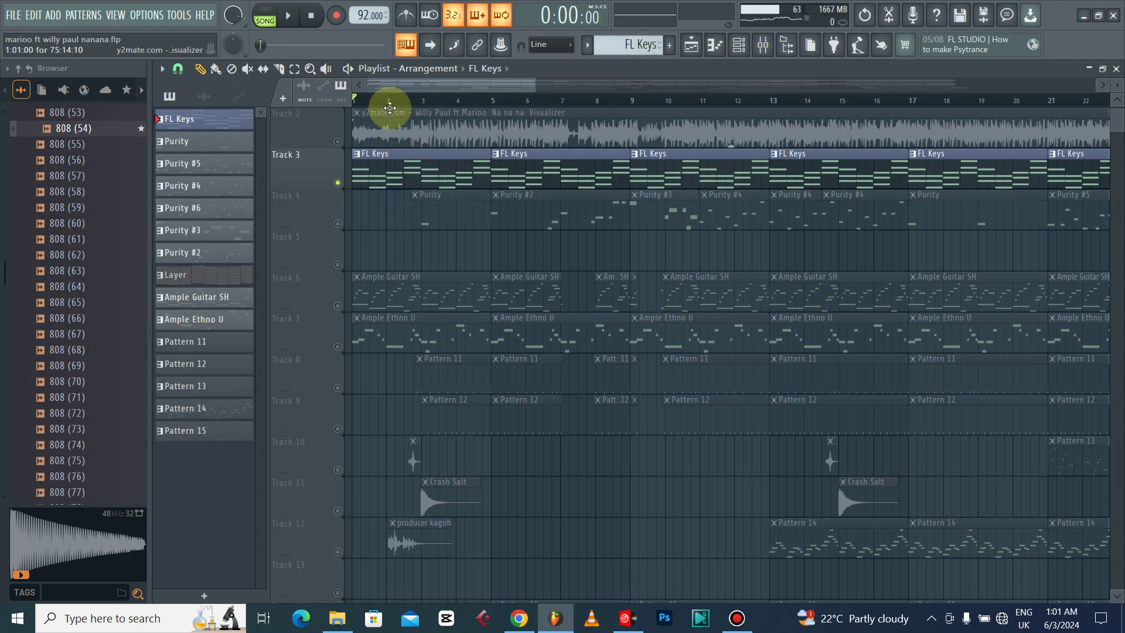
- Play the FL Keys chords in the piano roll and slightly randomize their note velocities, then stop playback
double_click(409, 171)
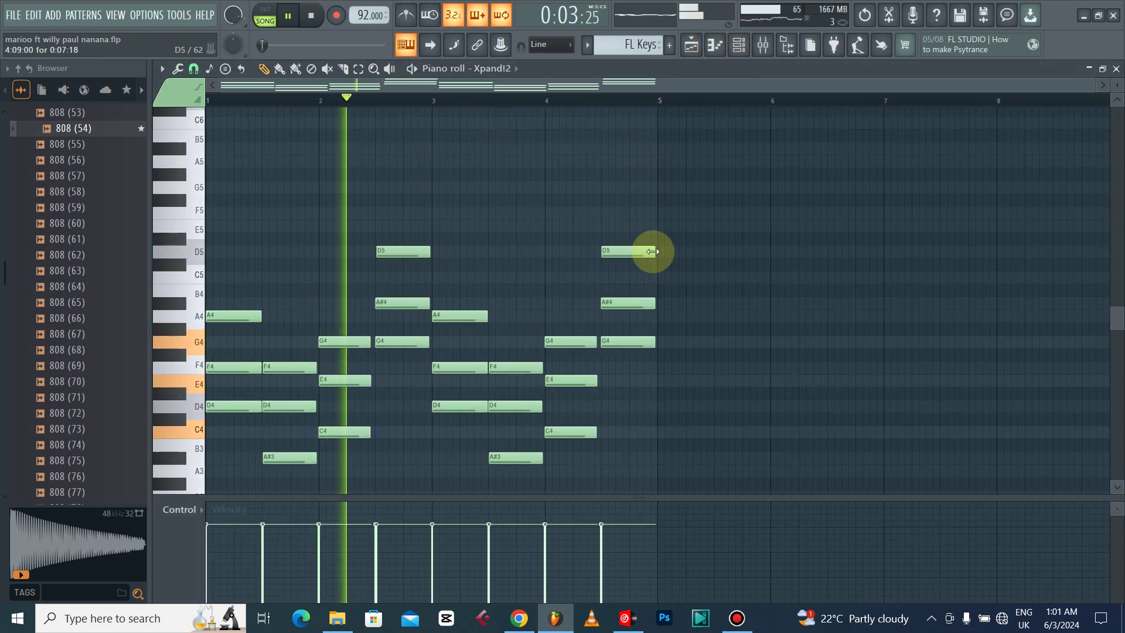
scroll(652, 251, down, 2)
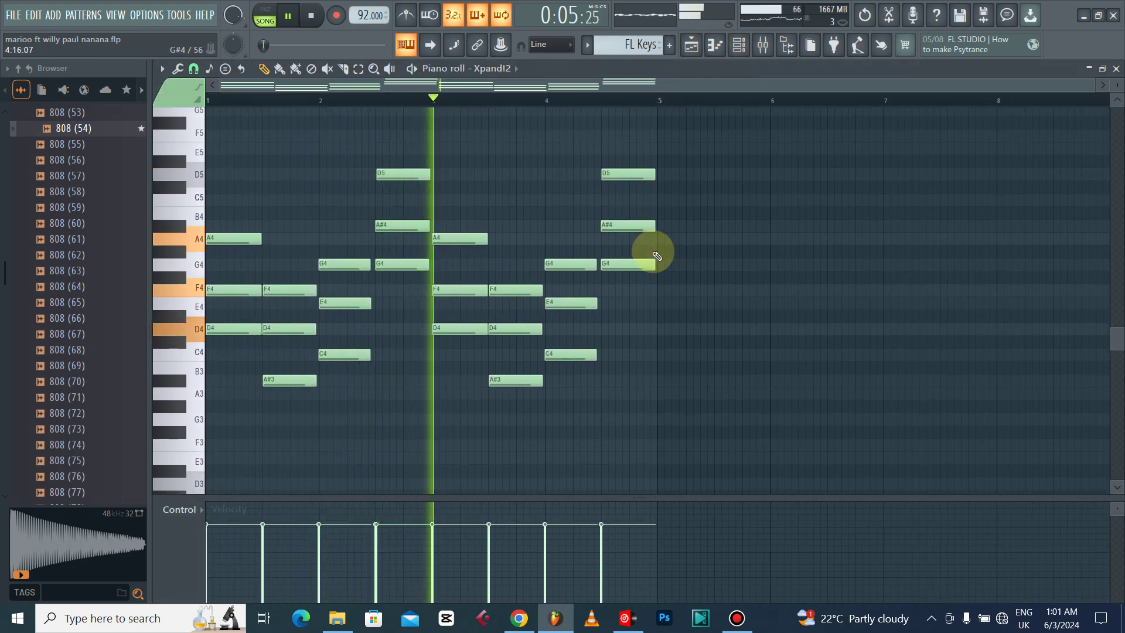
key(alt+r)
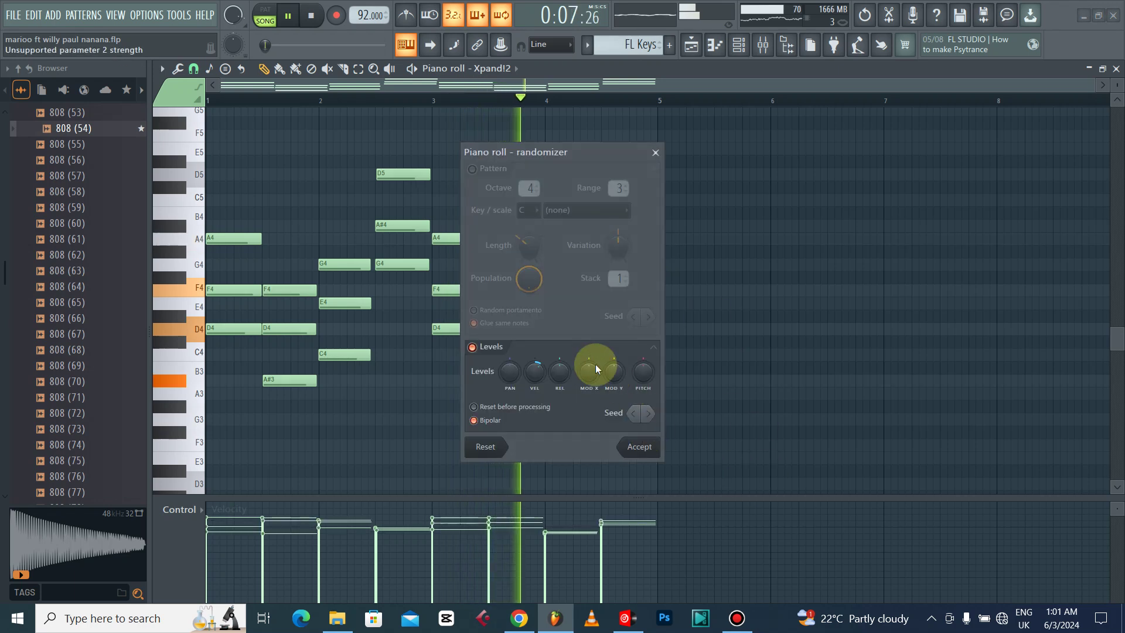
drag(535, 371, 534, 364)
click(640, 446)
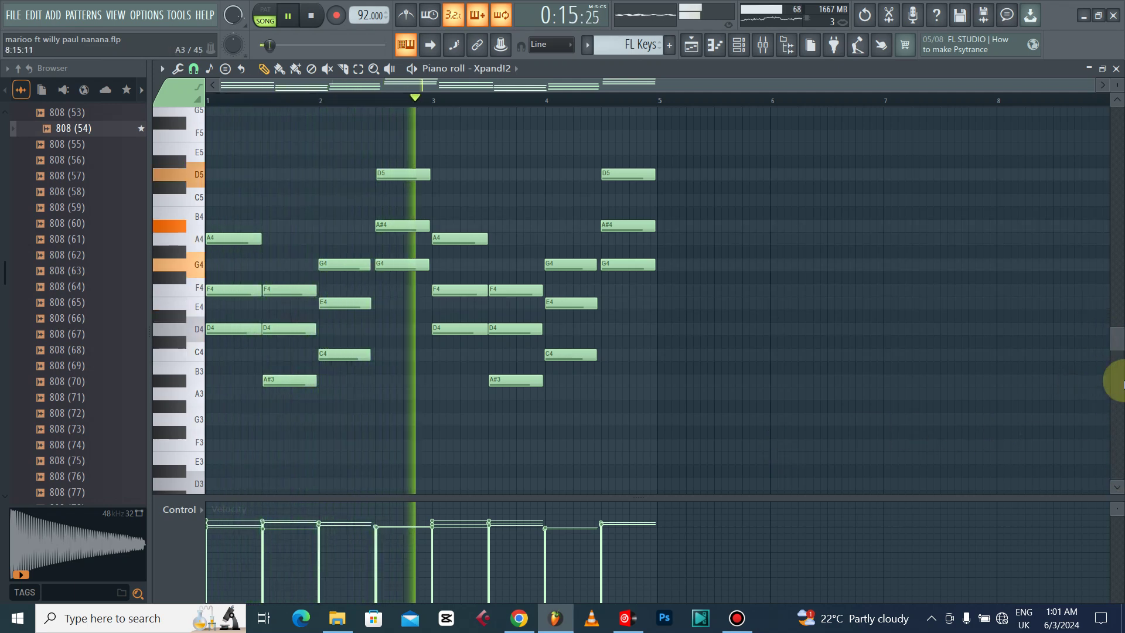
key(space)
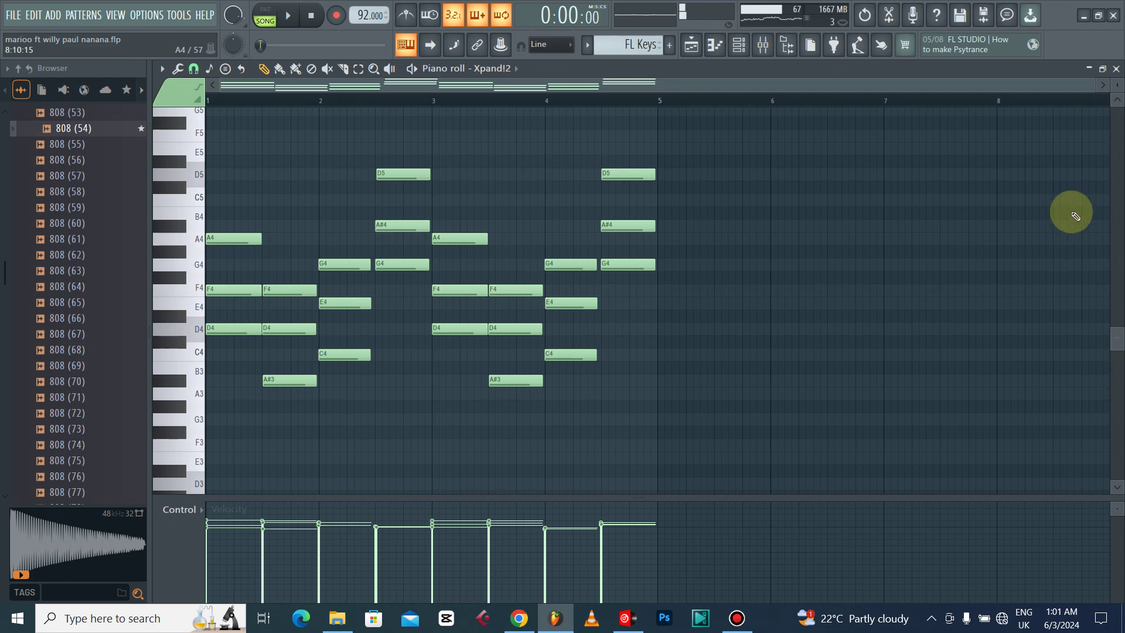
- Reopen the first FL Keys clip to examine its chord notes against the piano keys, then return to the playlist
click(1117, 68)
double_click(377, 159)
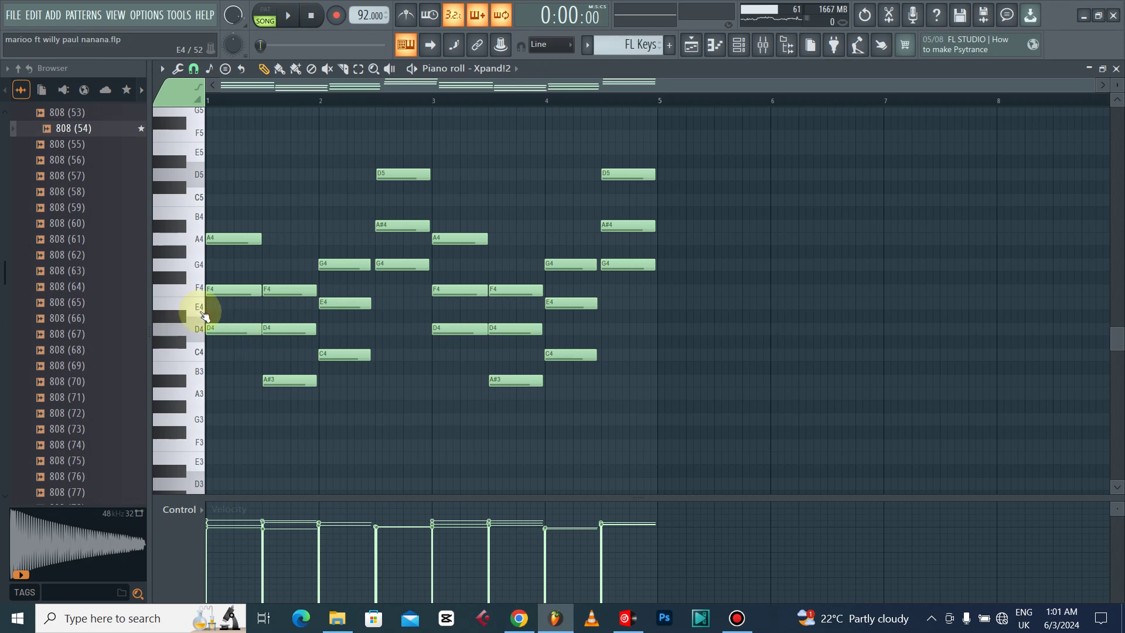
click(1116, 70)
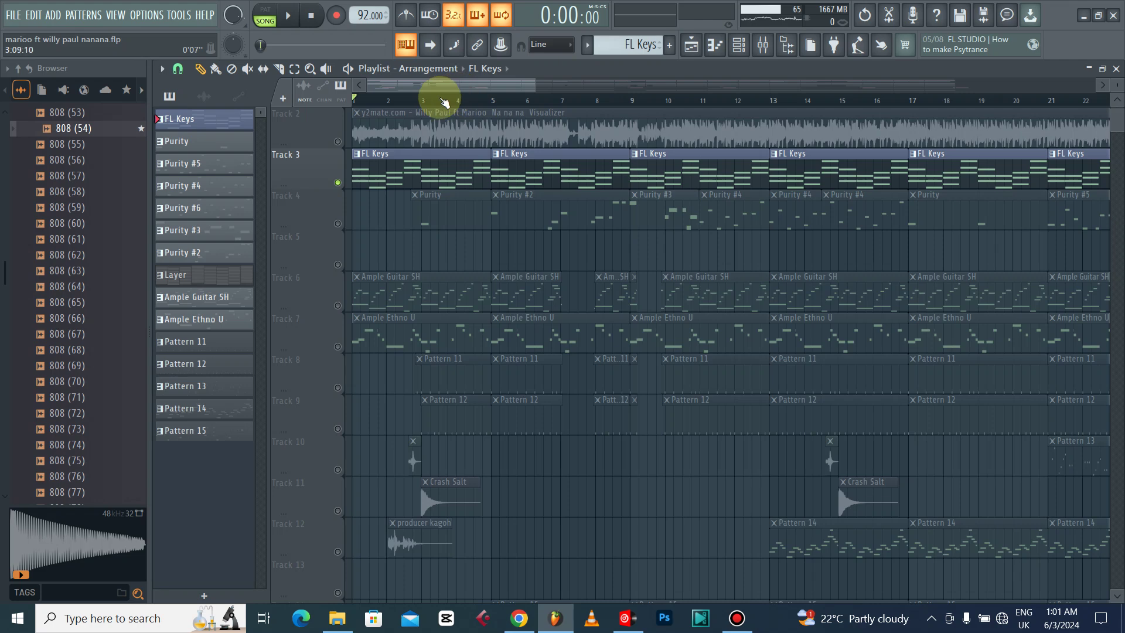
- Unmute Track 4 with the Purity clips alongside the FL Keys track
drag(444, 103, 432, 176)
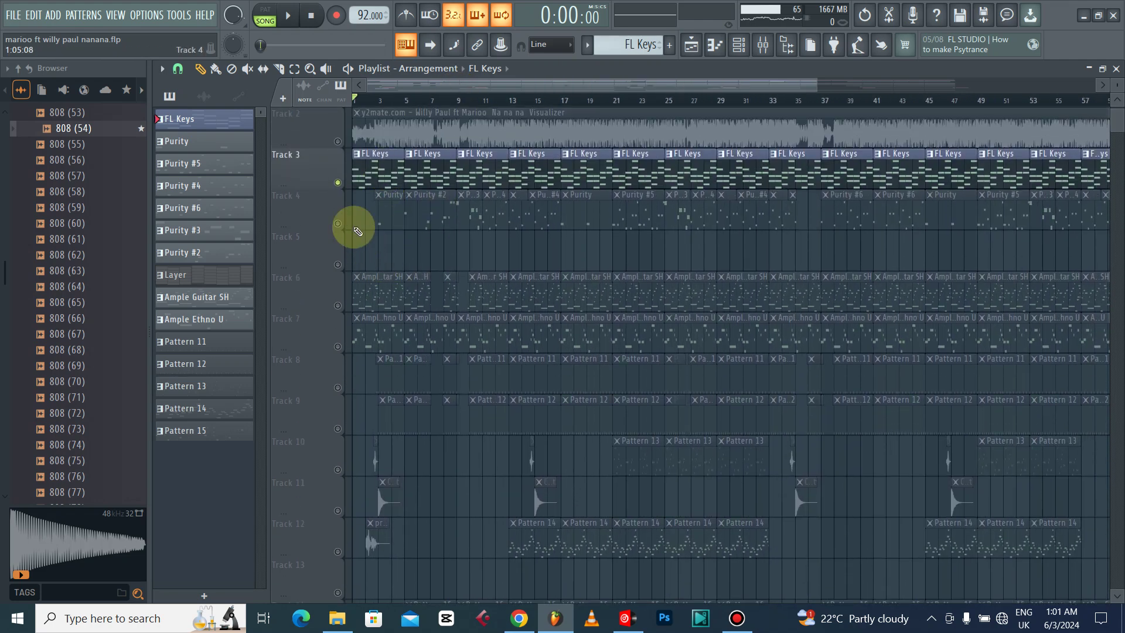
click(340, 223)
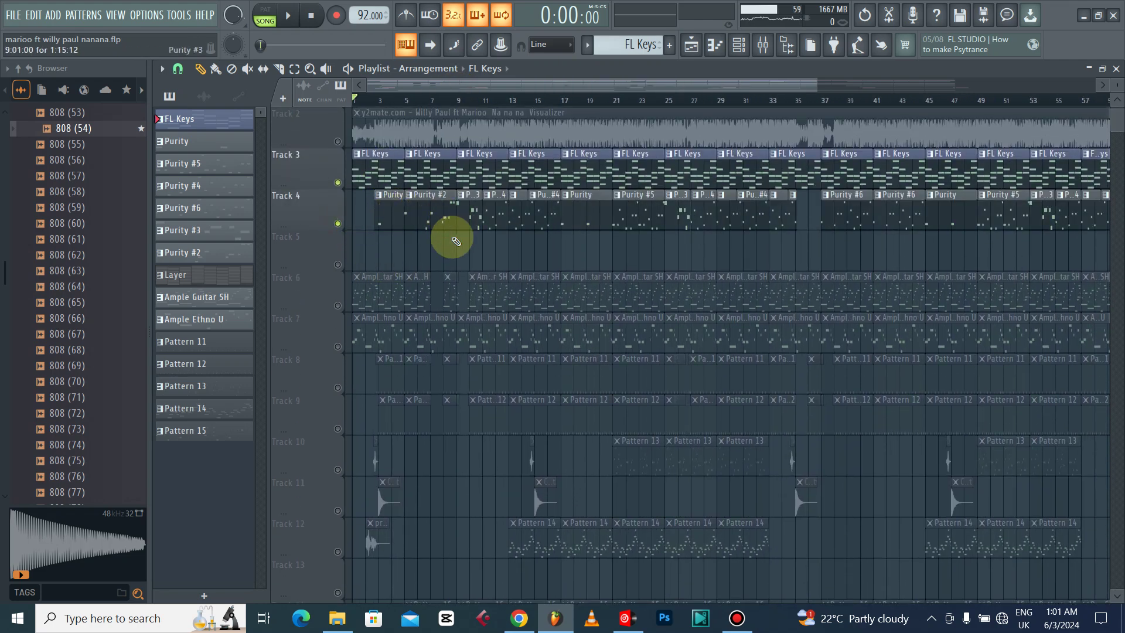
- Solo Track 6 with the Ample Guitar SH clips and play it from the start
scroll(395, 218, down, 1)
ctrl+scroll(395, 218, down, 1)
drag(381, 98, 342, 250)
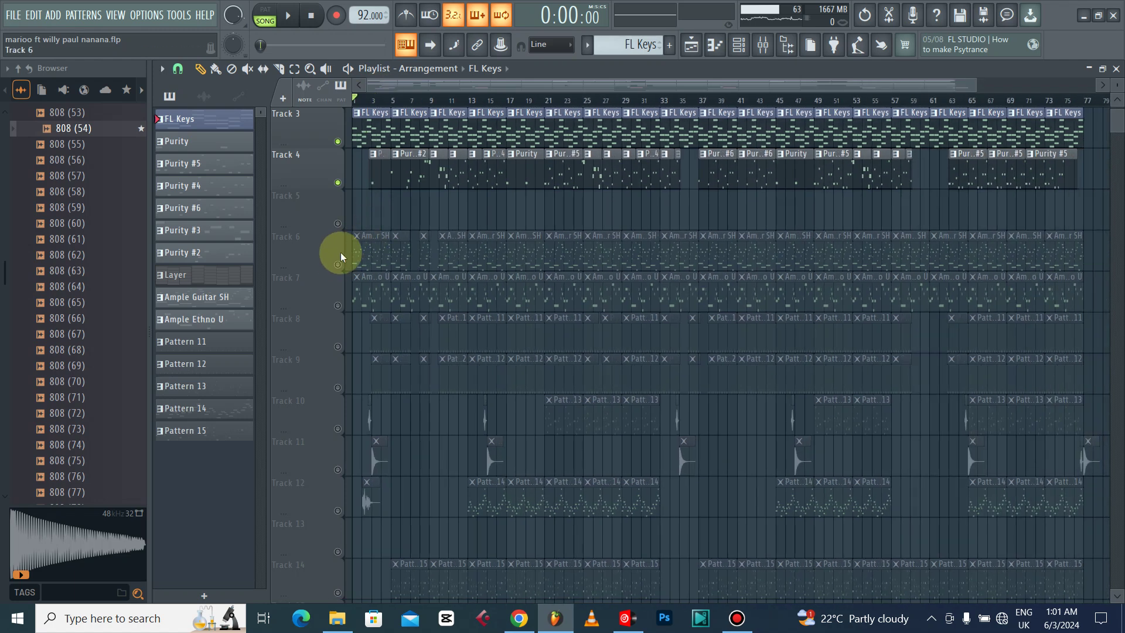
right_click(338, 265)
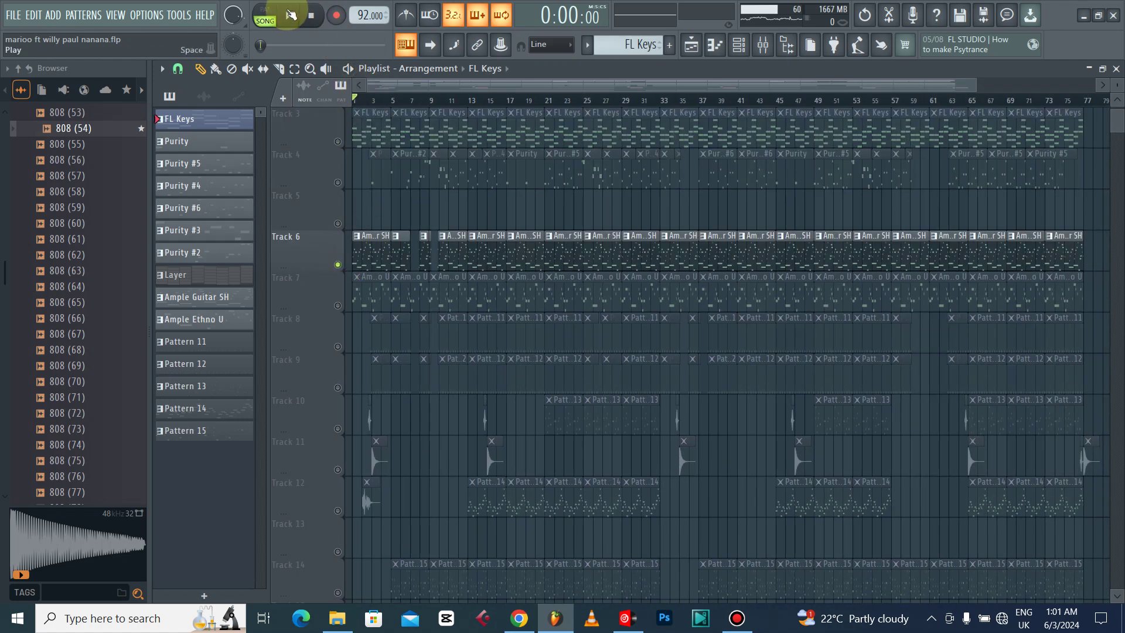
click(291, 15)
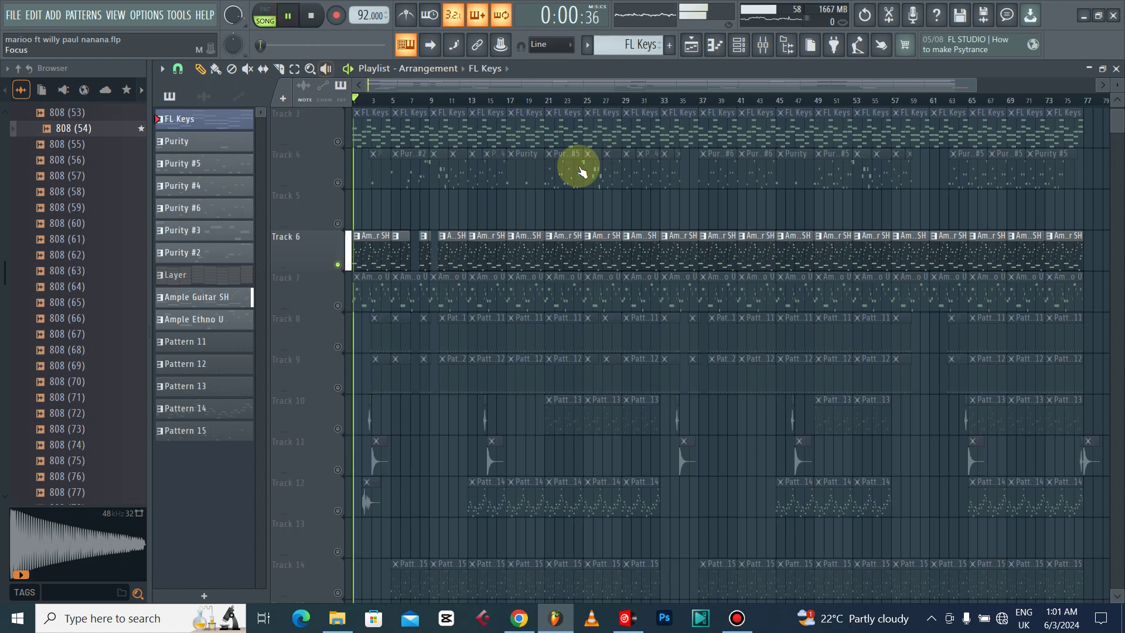
- Examine an Ample Guitar SH clip's notes in the piano roll during playback, enlarging the note area by shrinking the velocity pane
drag(977, 86, 583, 88)
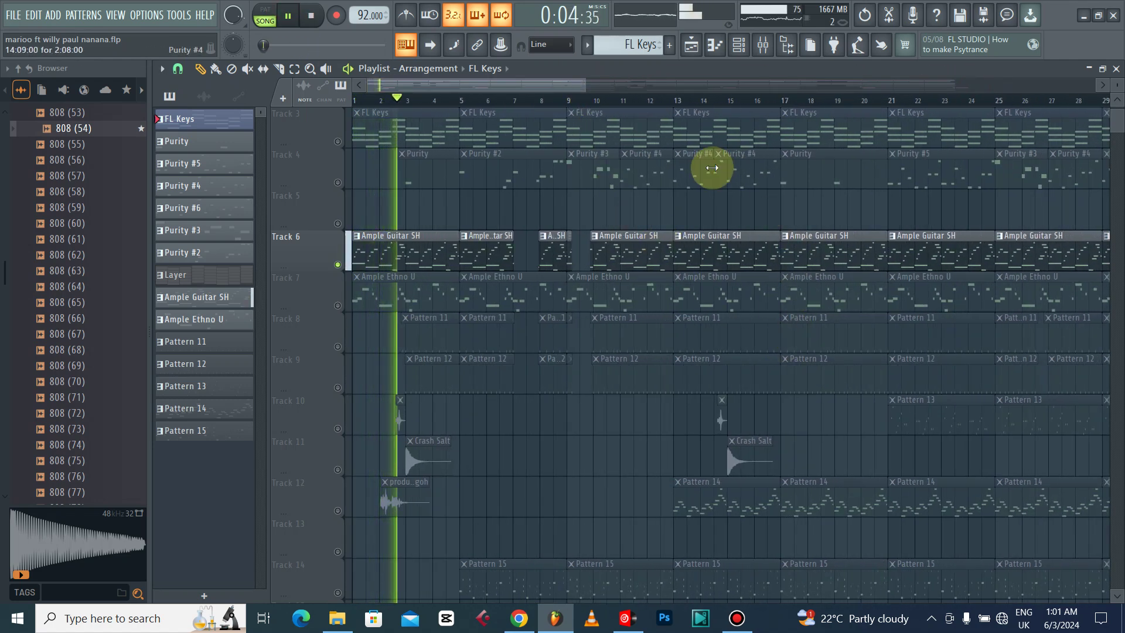
double_click(432, 248)
scroll(454, 99, up, 3)
scroll(511, 241, up, 4)
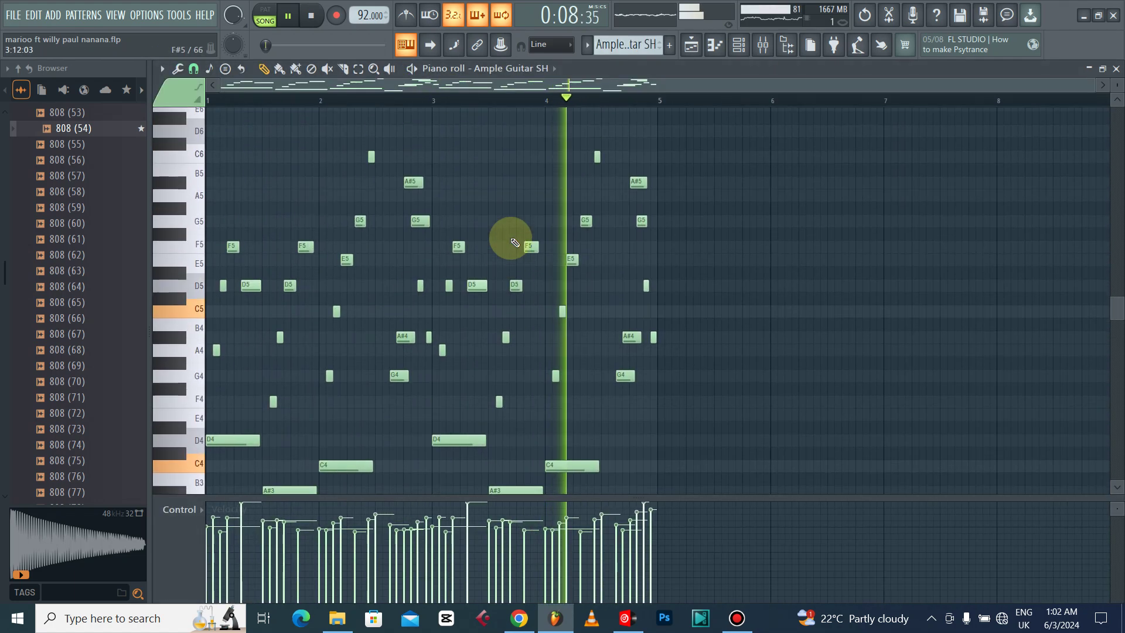
scroll(511, 241, down, 1)
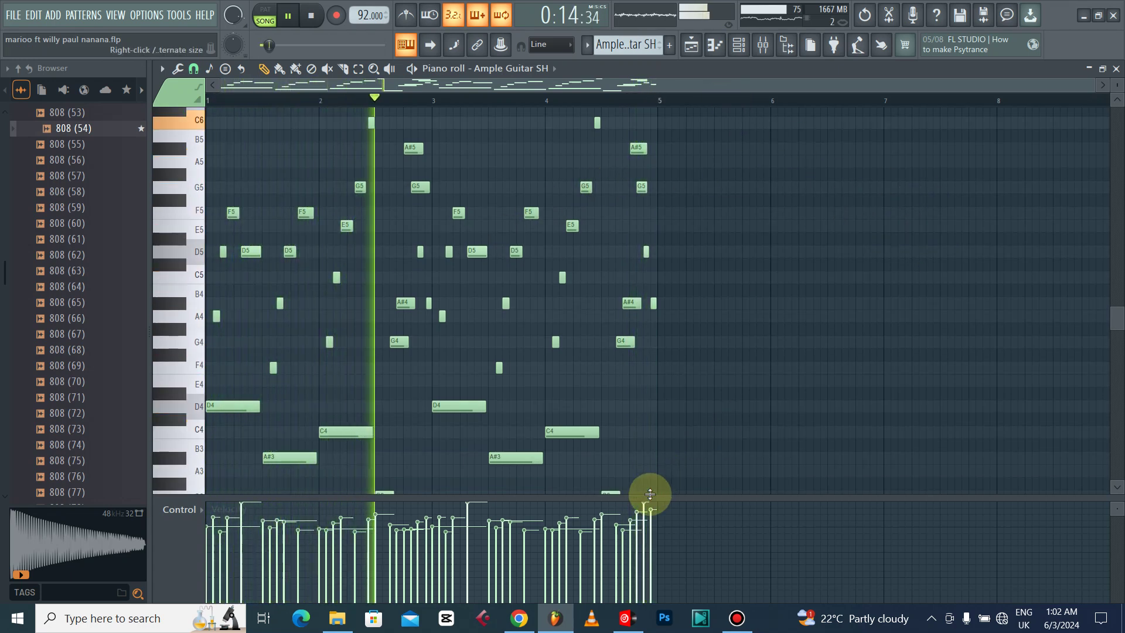
drag(648, 498, 648, 542)
scroll(656, 445, up, 1)
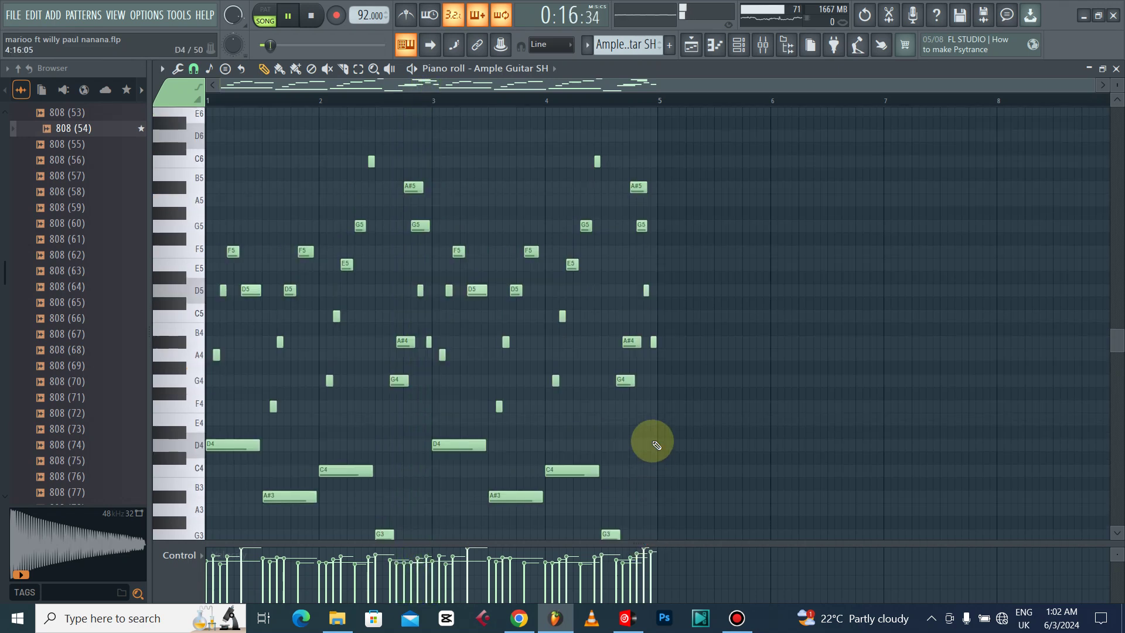
- Stop playback and bring the channel rack's instrument names into view
click(739, 44)
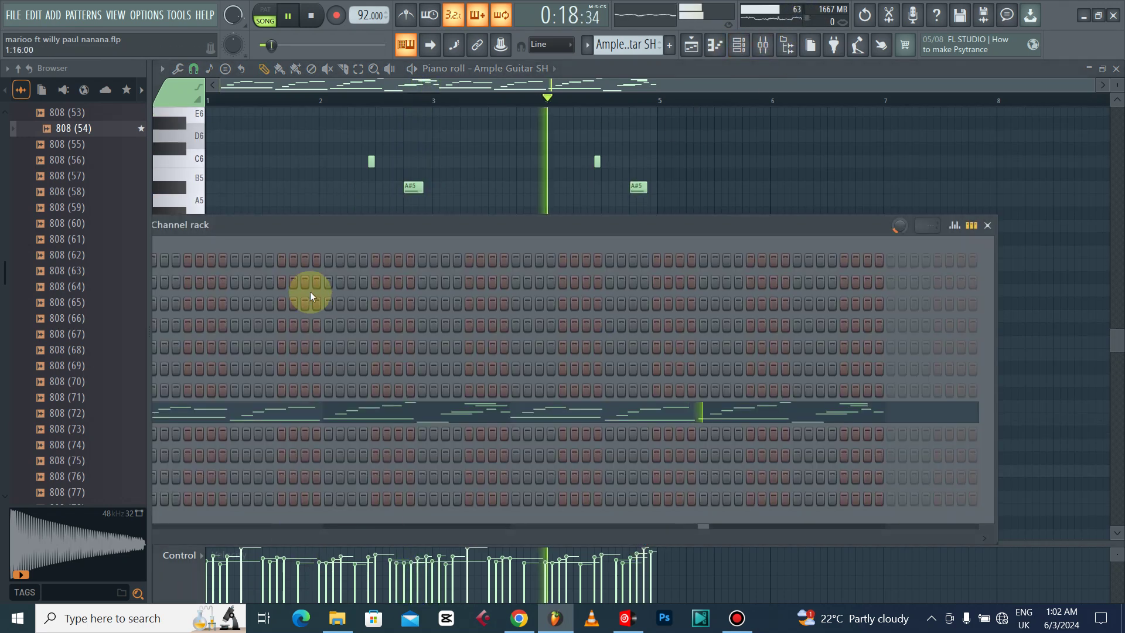
key(space)
double_click(287, 220)
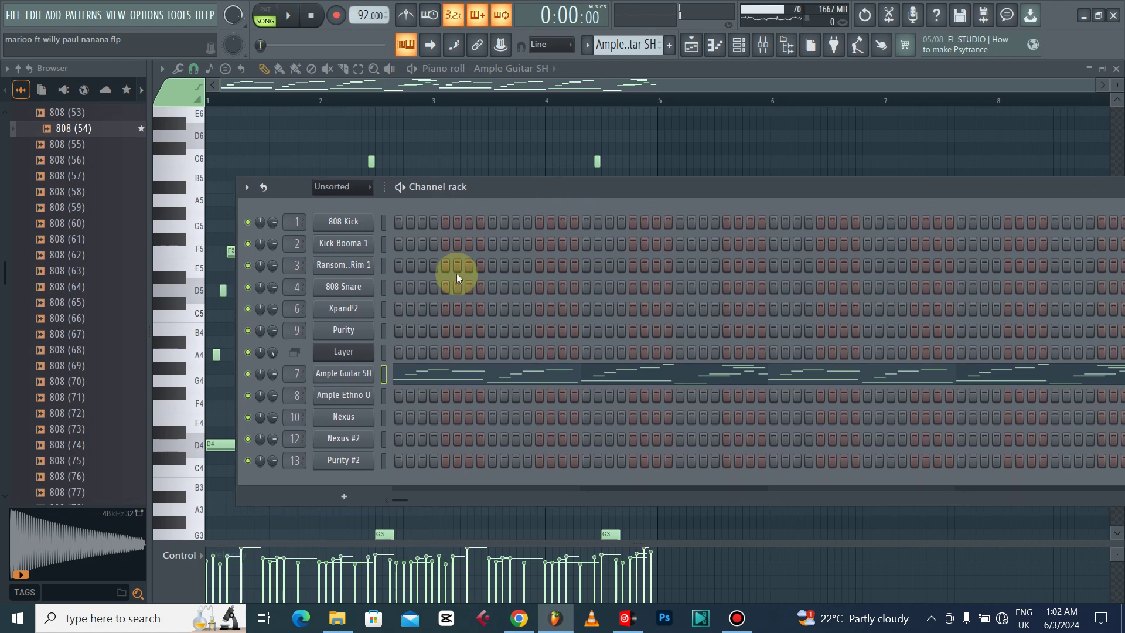
- Inspect the Ample Guitar SH instrument's settings and put the channel rack away
click(345, 374)
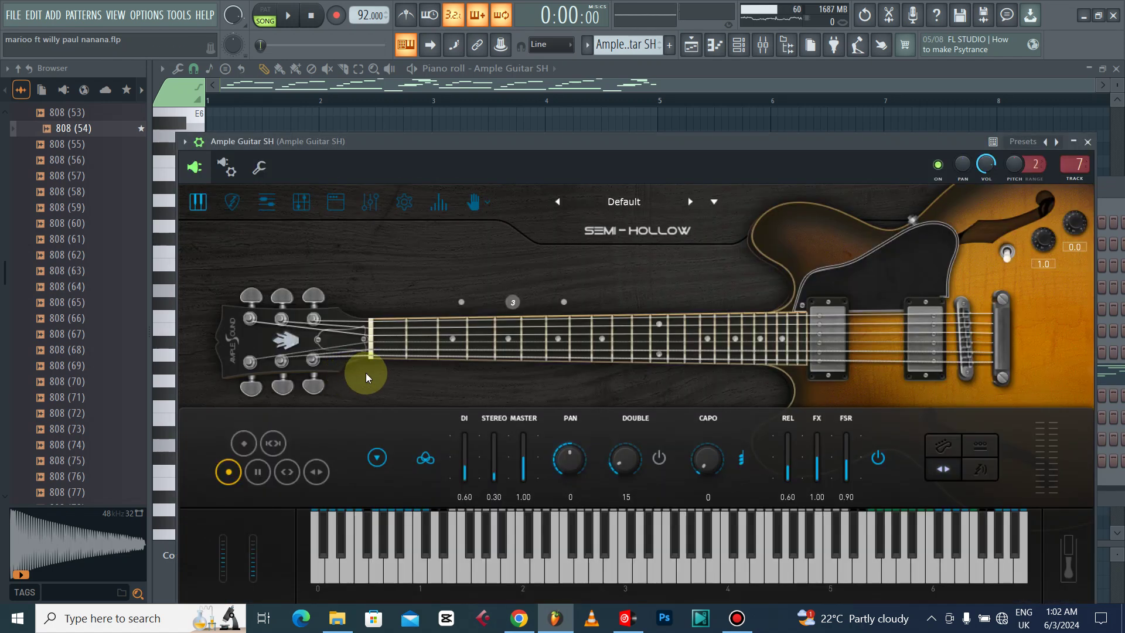
drag(628, 165, 642, 146)
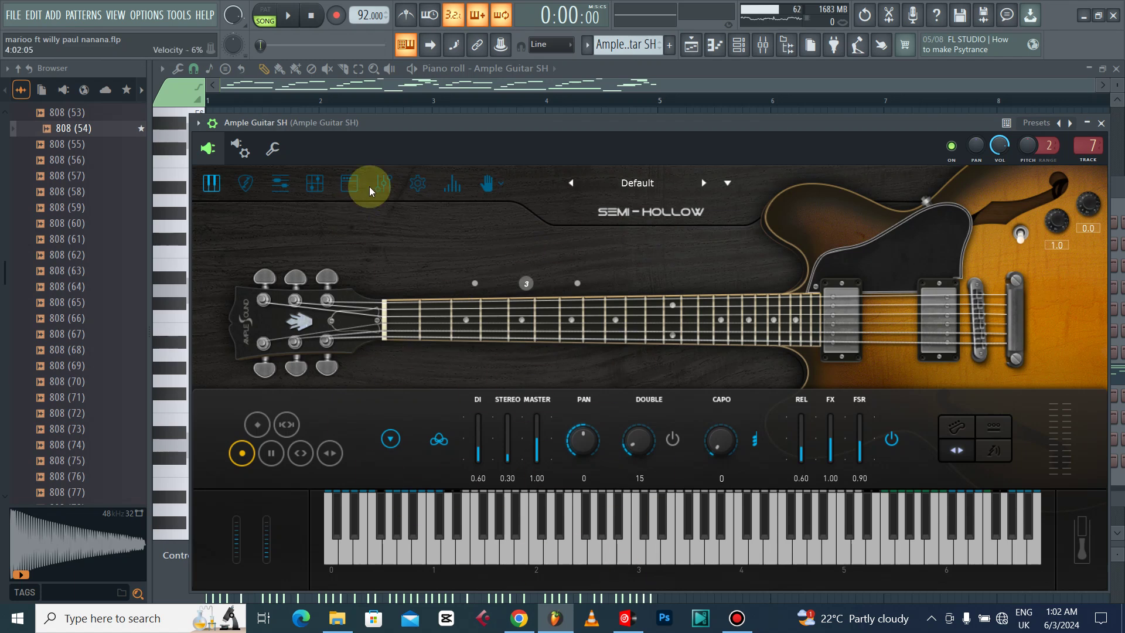
drag(464, 116, 299, 110)
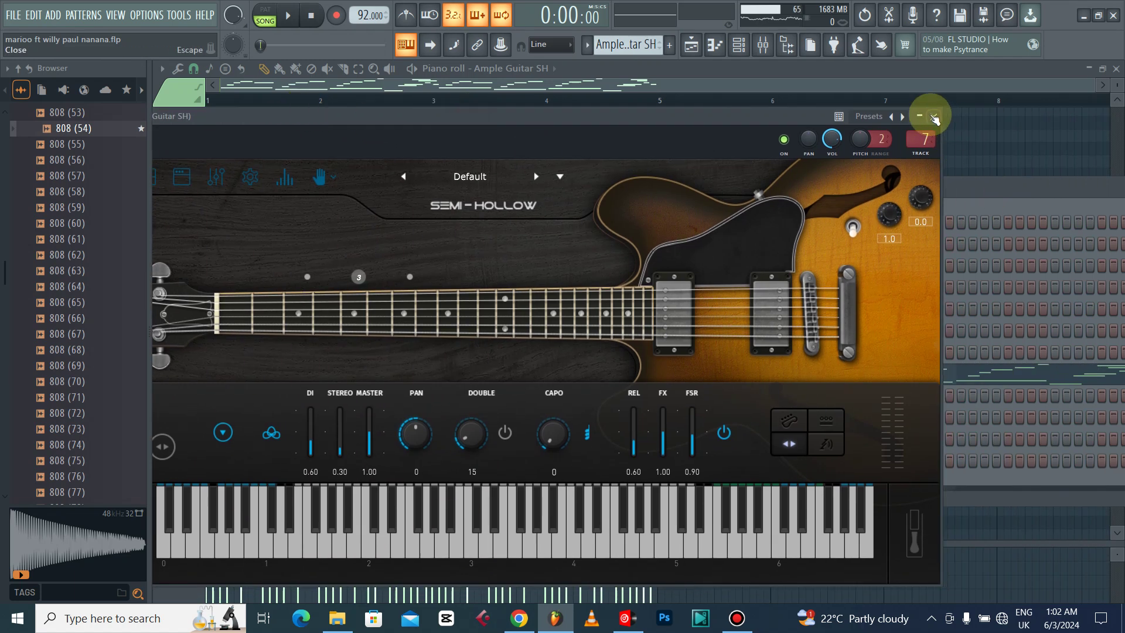
click(935, 117)
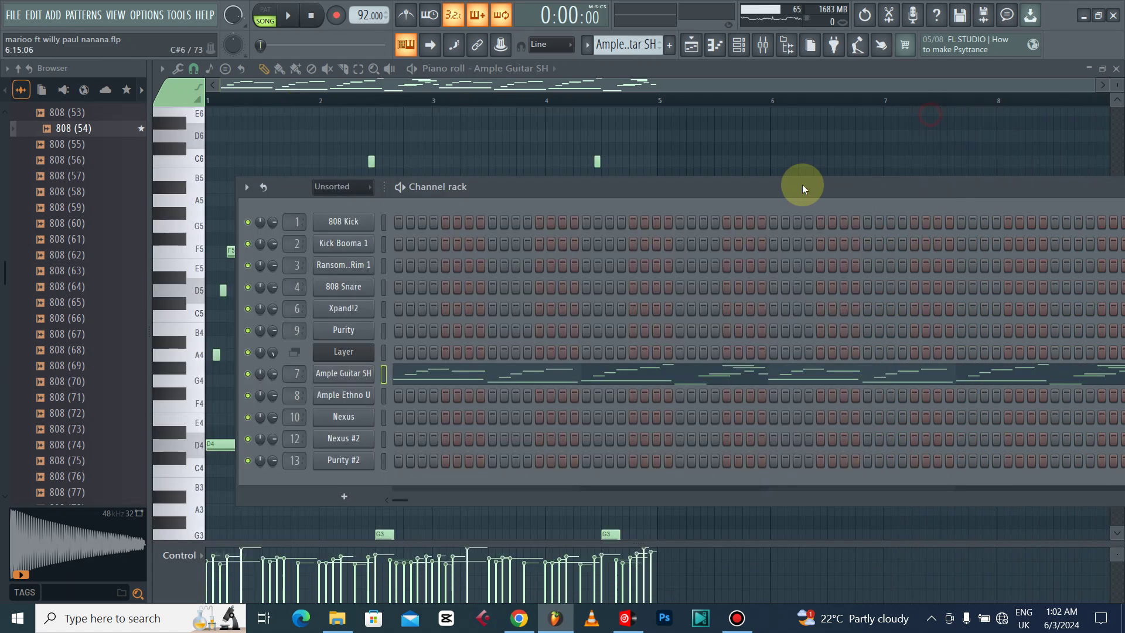
click(492, 371)
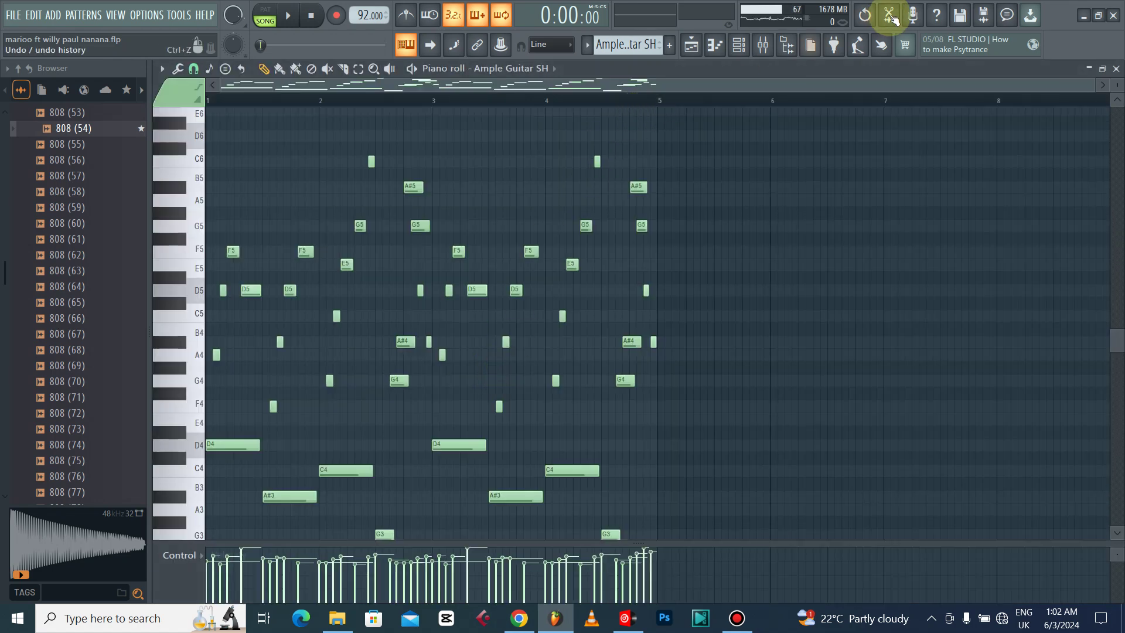
- Examine the ValhallaVintageVerb settings on the Ample Guitar SH mixer track
click(764, 45)
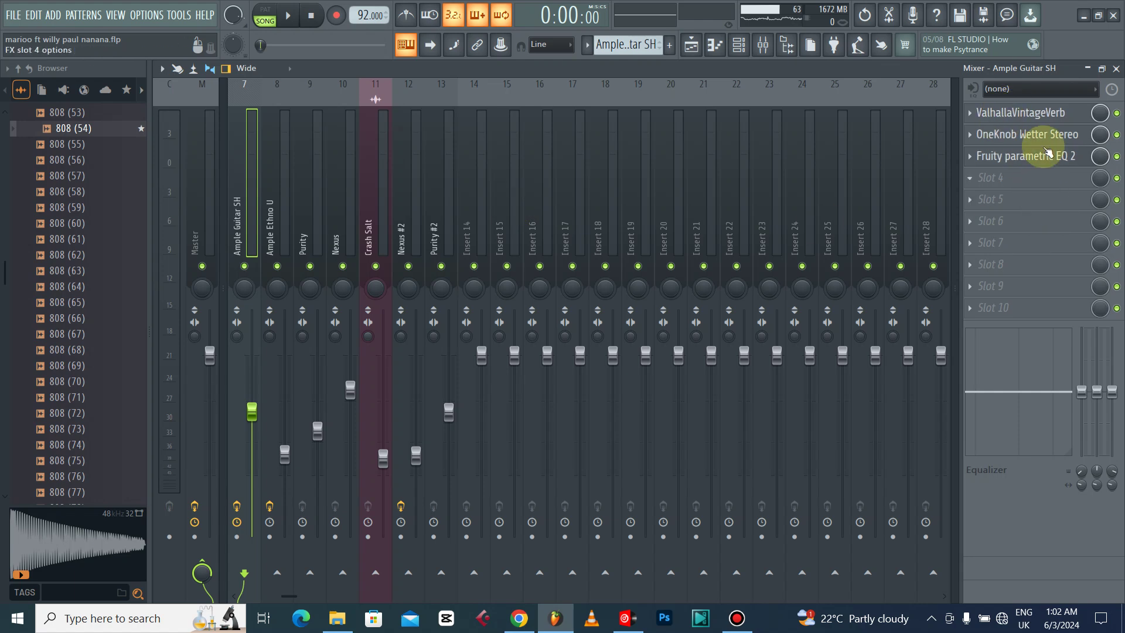
click(1019, 115)
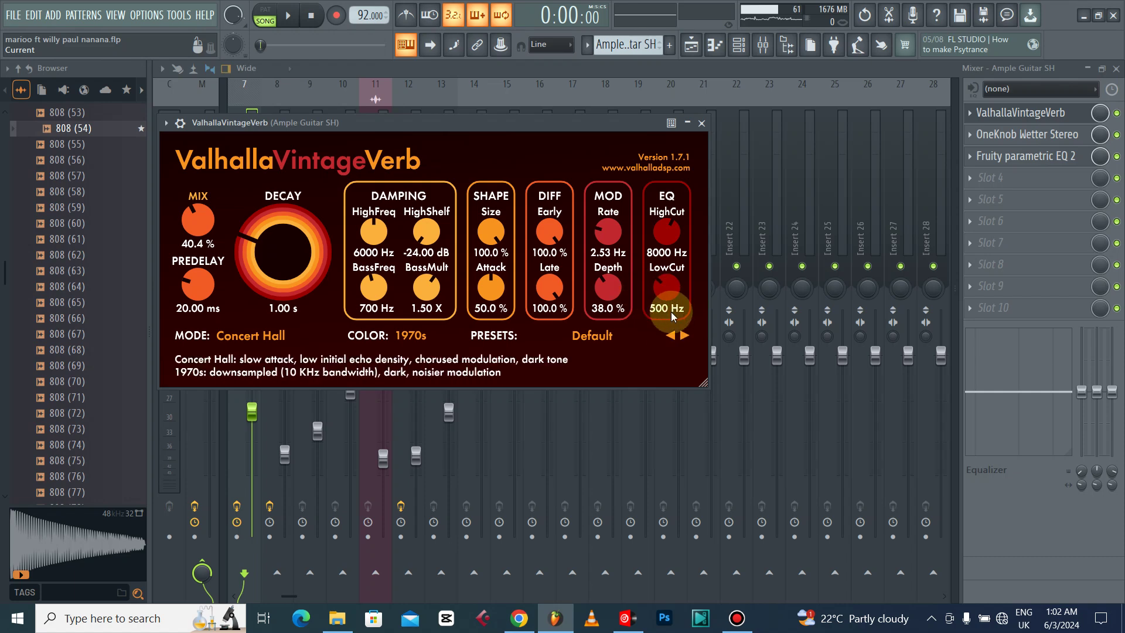
click(701, 123)
- Examine the OneKnob Wetter Stereo and Fruity parametric EQ 2 settings on the Ample Guitar SH mixer track
click(1026, 137)
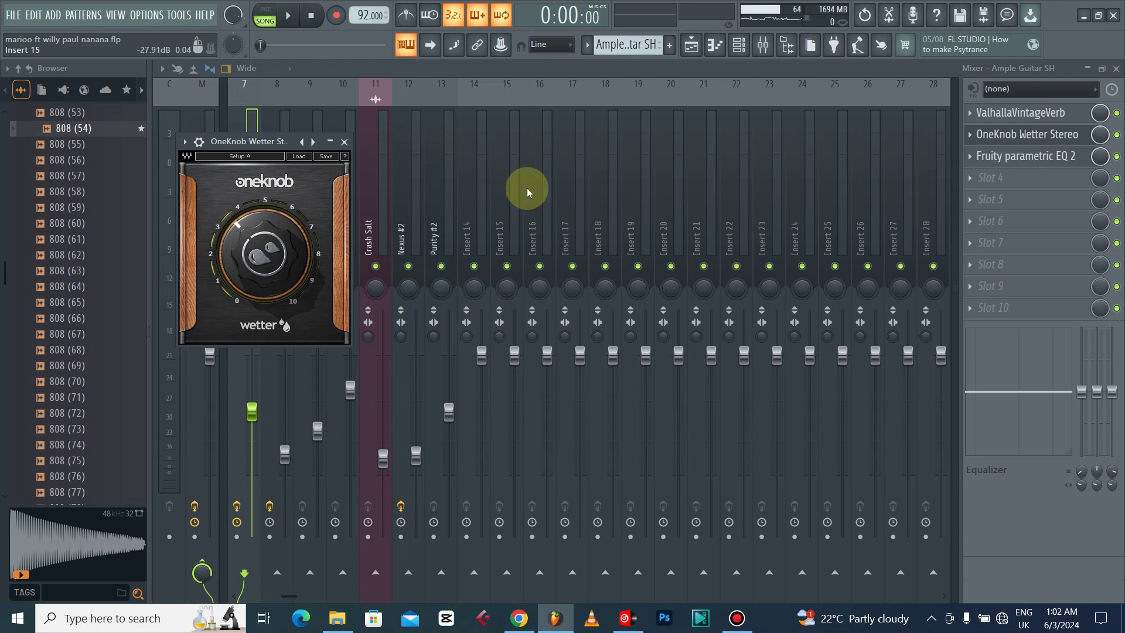
drag(280, 144, 475, 143)
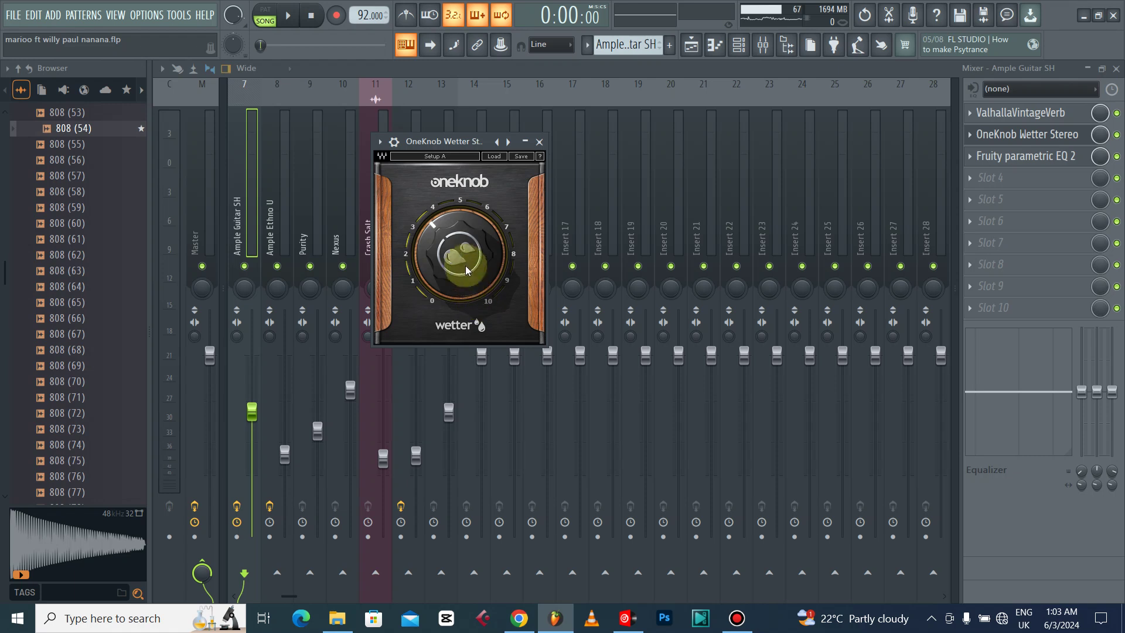
mouse_move(455, 240)
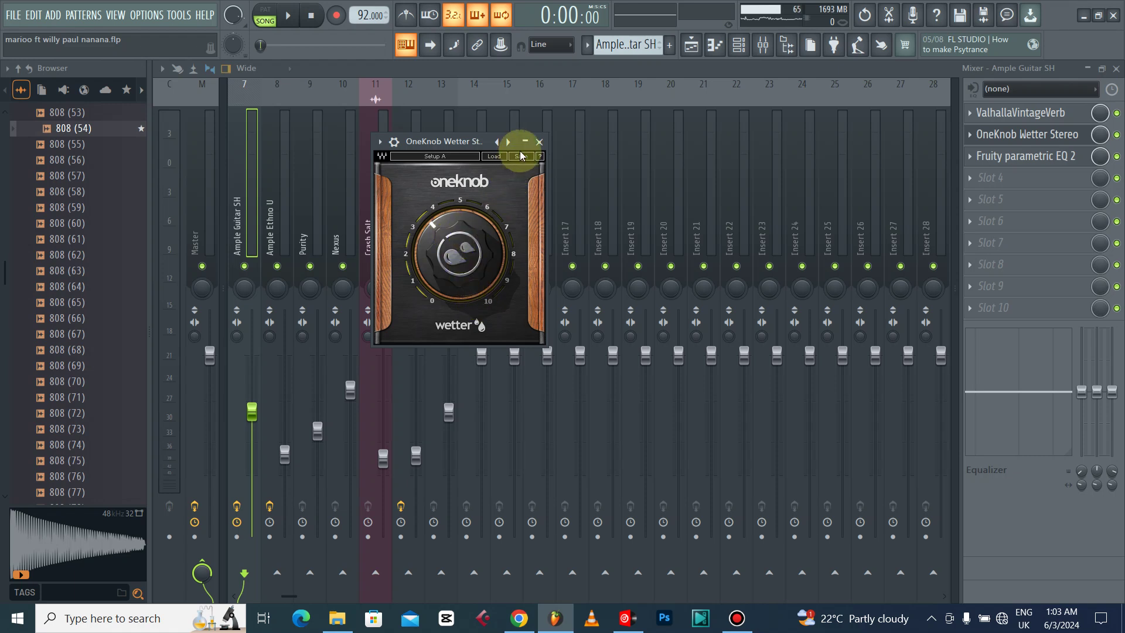
click(538, 143)
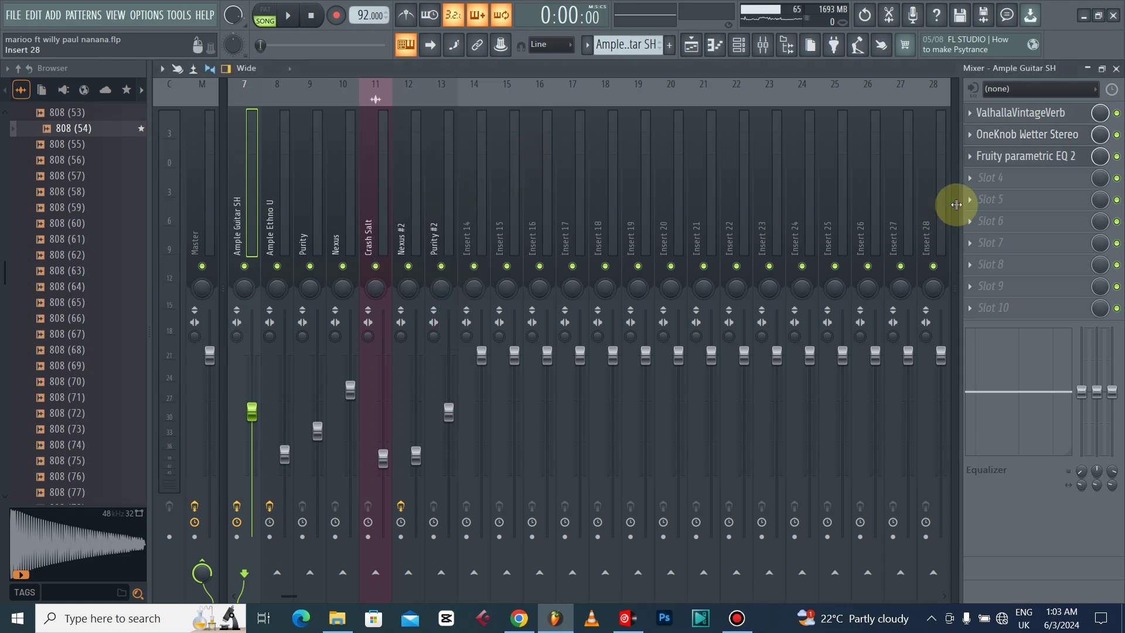
click(1018, 157)
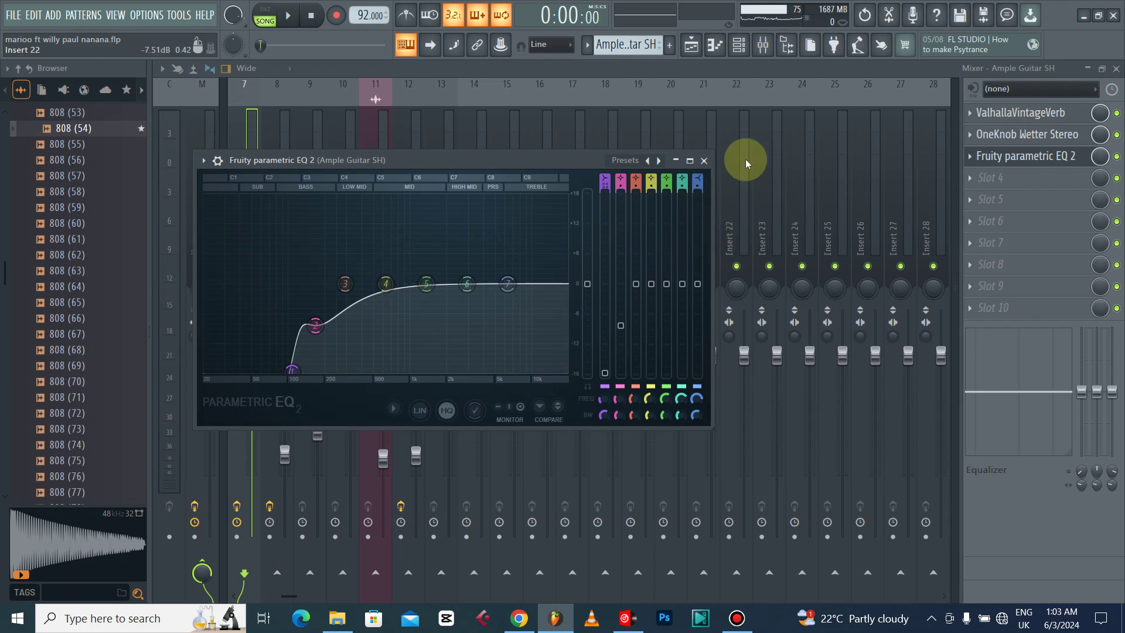
click(705, 160)
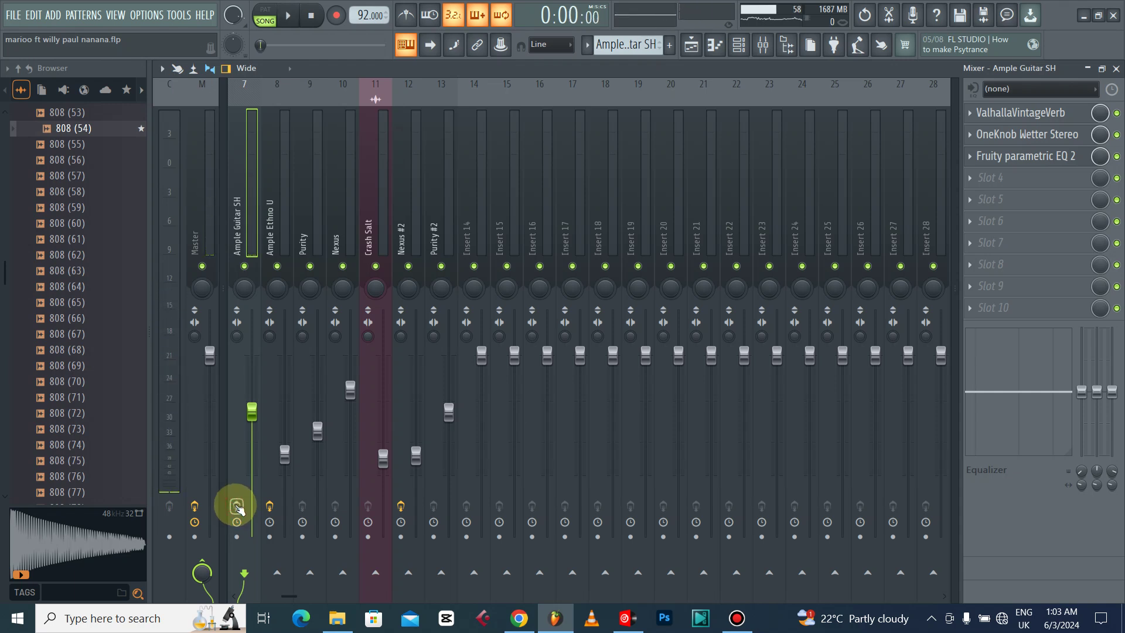
- Play the guitar part with the mixer in view, return to its piano roll and stop playback
key(space)
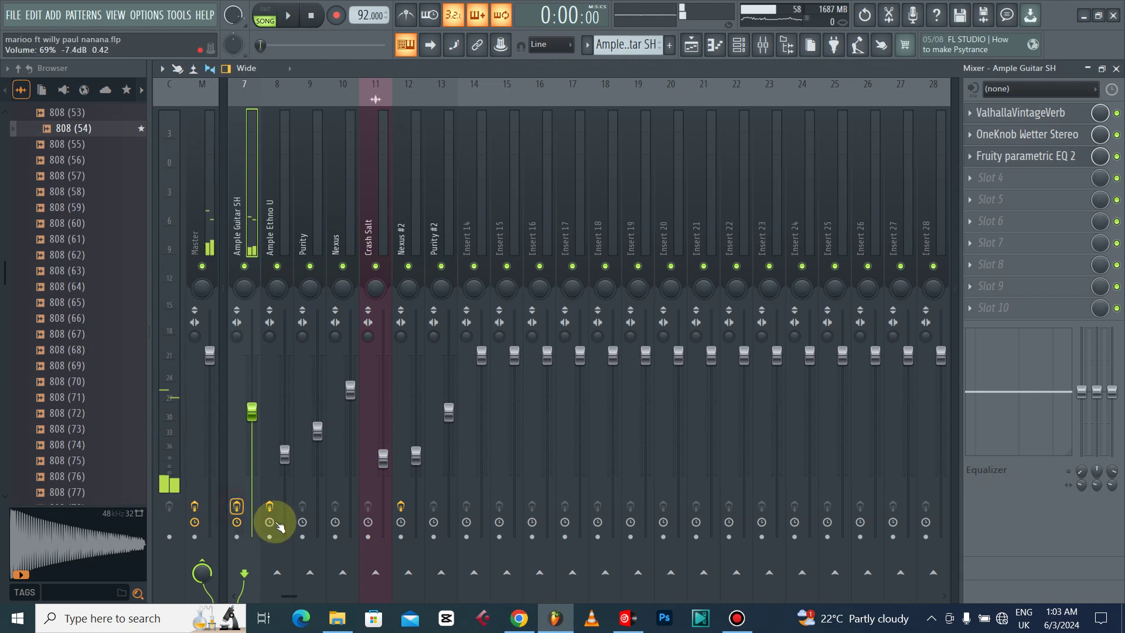
click(402, 522)
key(space)
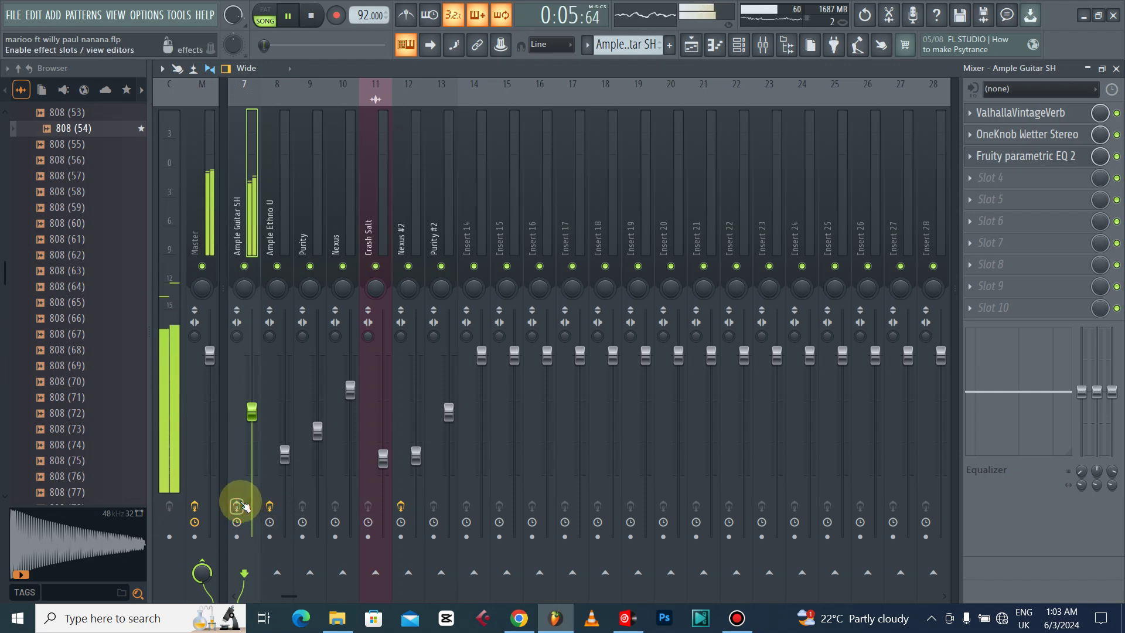
click(1117, 69)
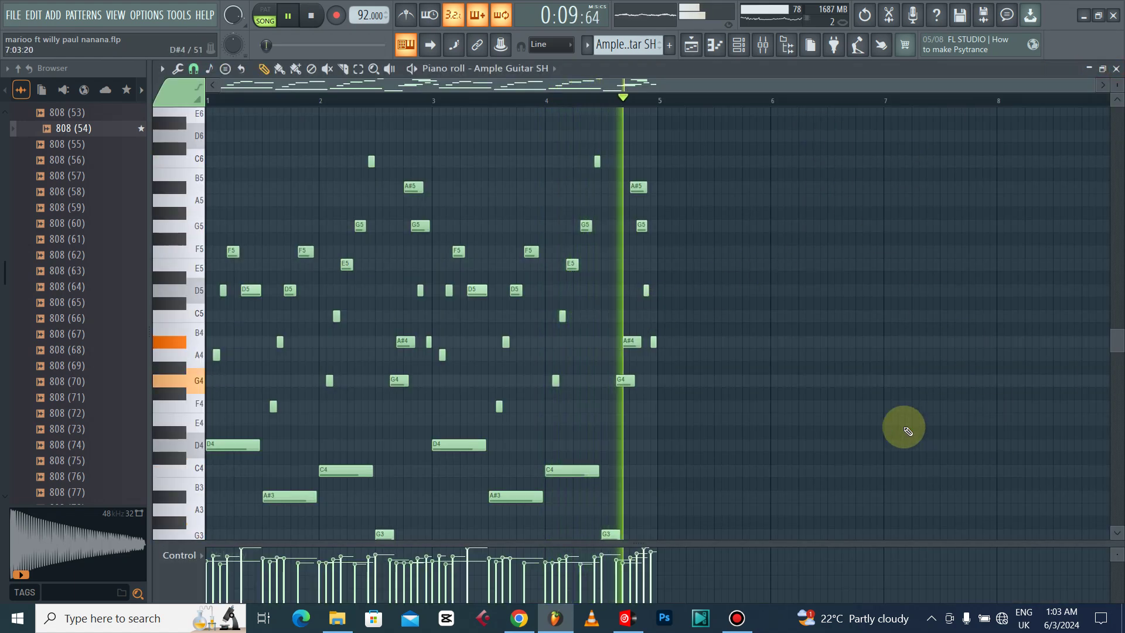
scroll(903, 431, down, 3)
key(space)
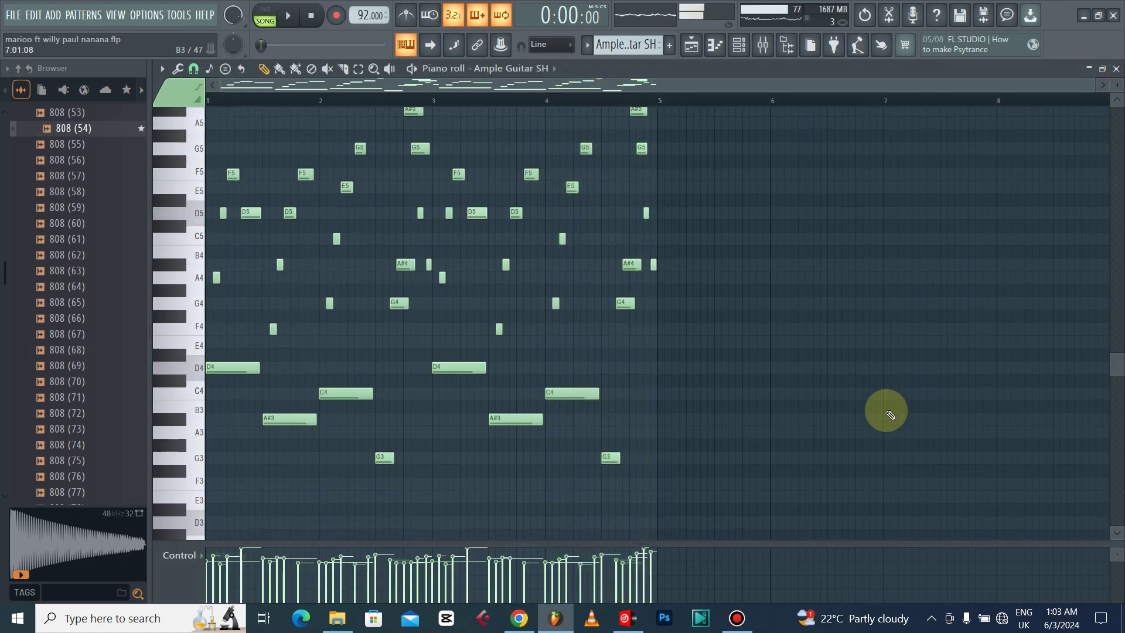
- Return to the playlist and unmute Track 7 with the Ample Ethno U clips alongside Track 6
click(1115, 70)
click(199, 469)
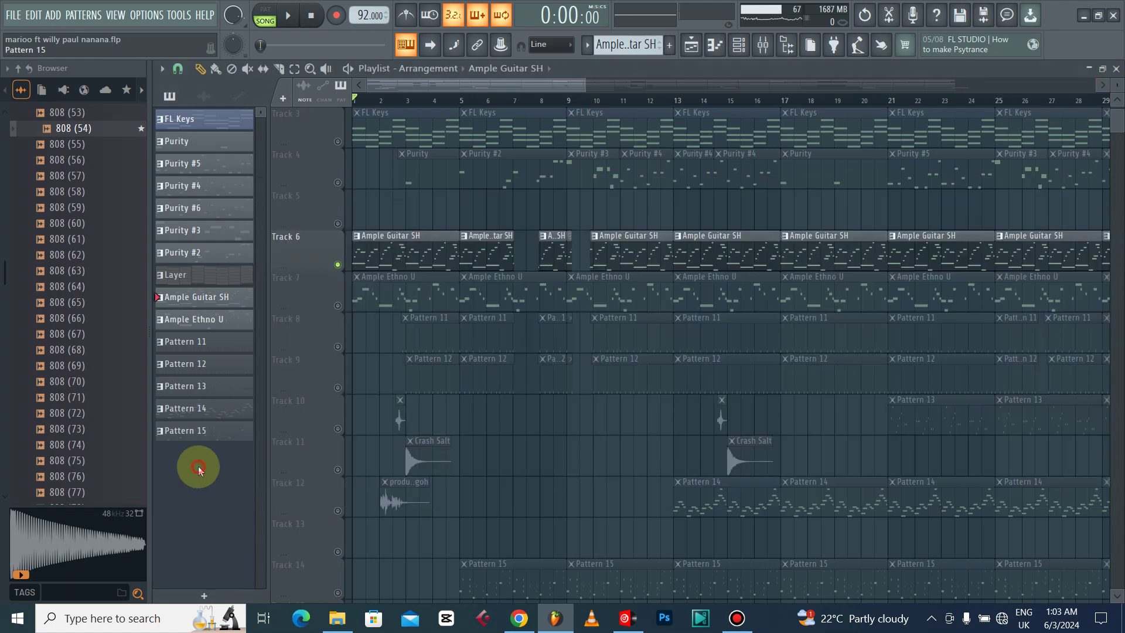
drag(362, 103, 350, 260)
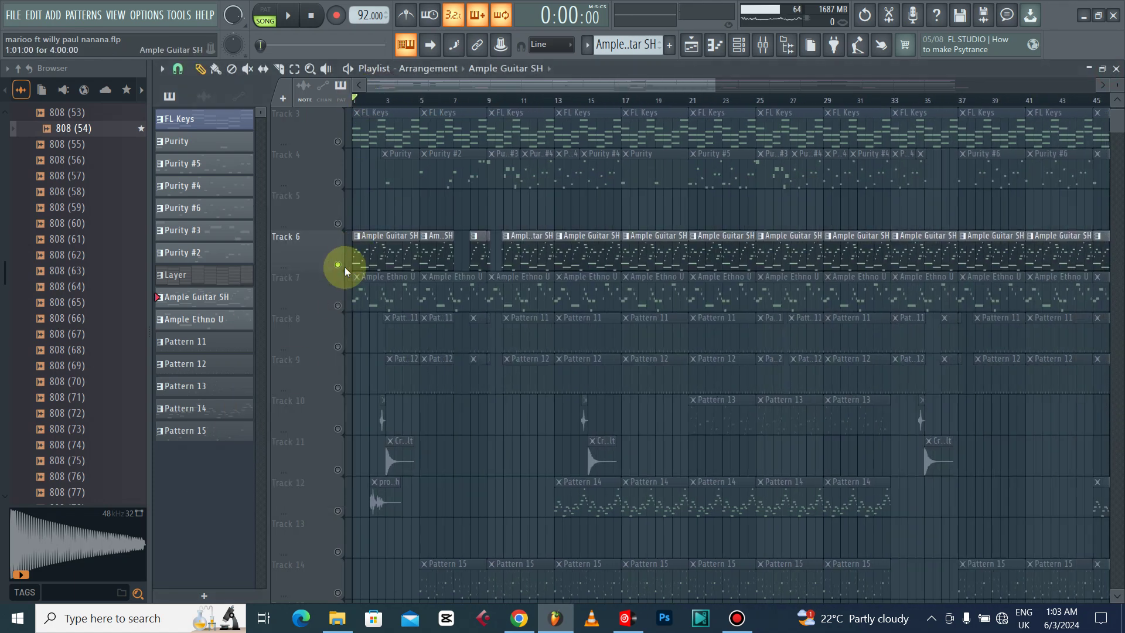
click(338, 306)
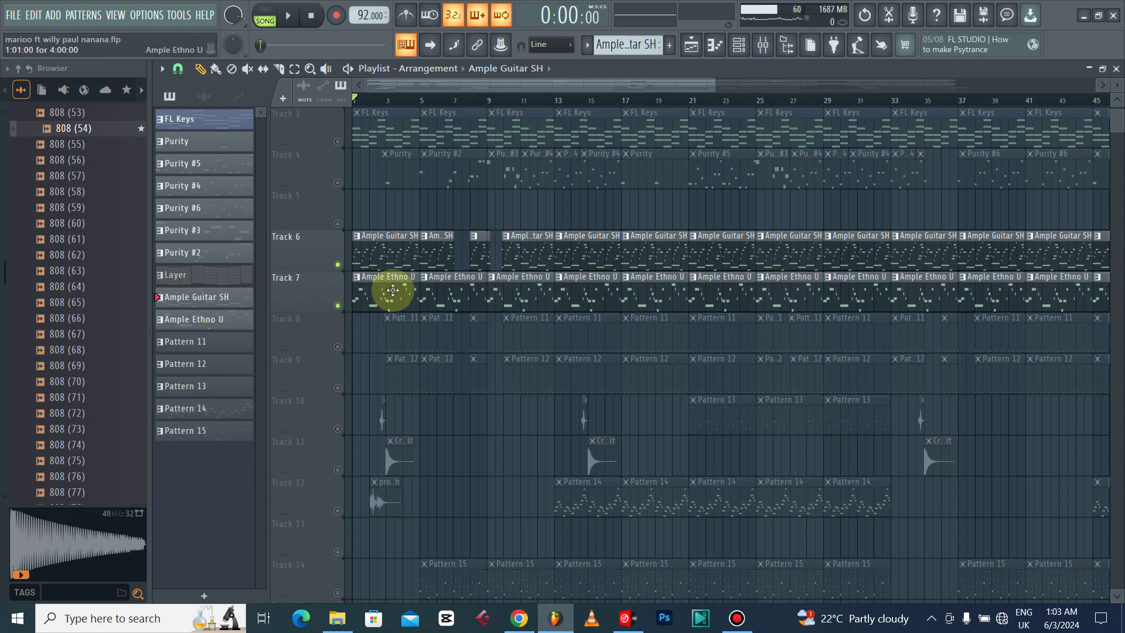
- Mute Track 6 and examine an Ample Ethno U clip's notes in the piano roll during playback
double_click(392, 290)
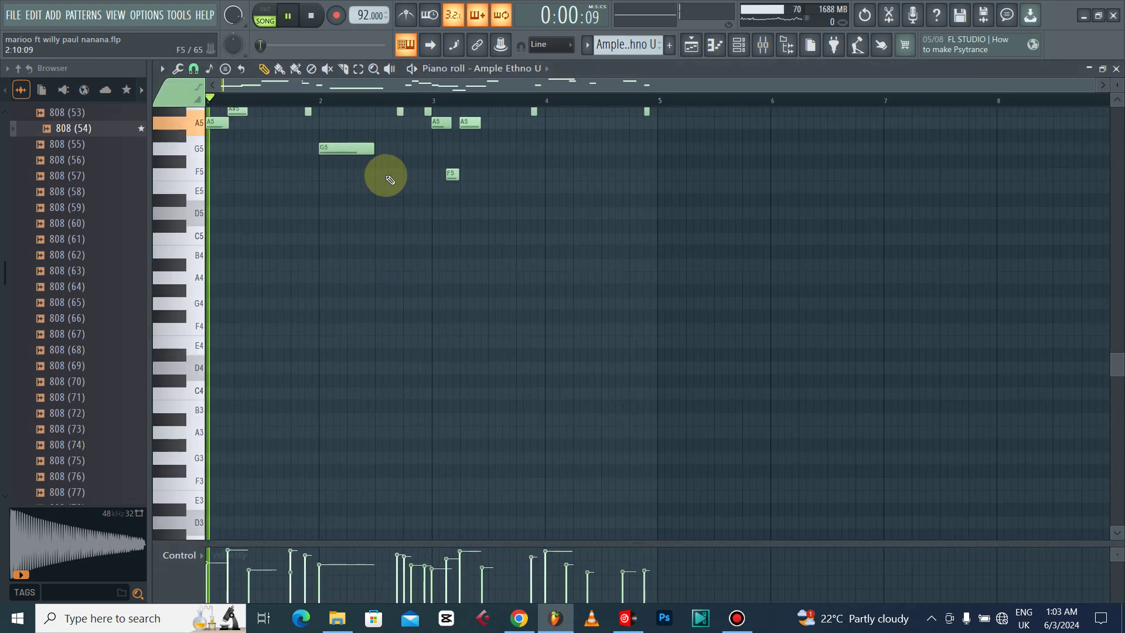
key(space)
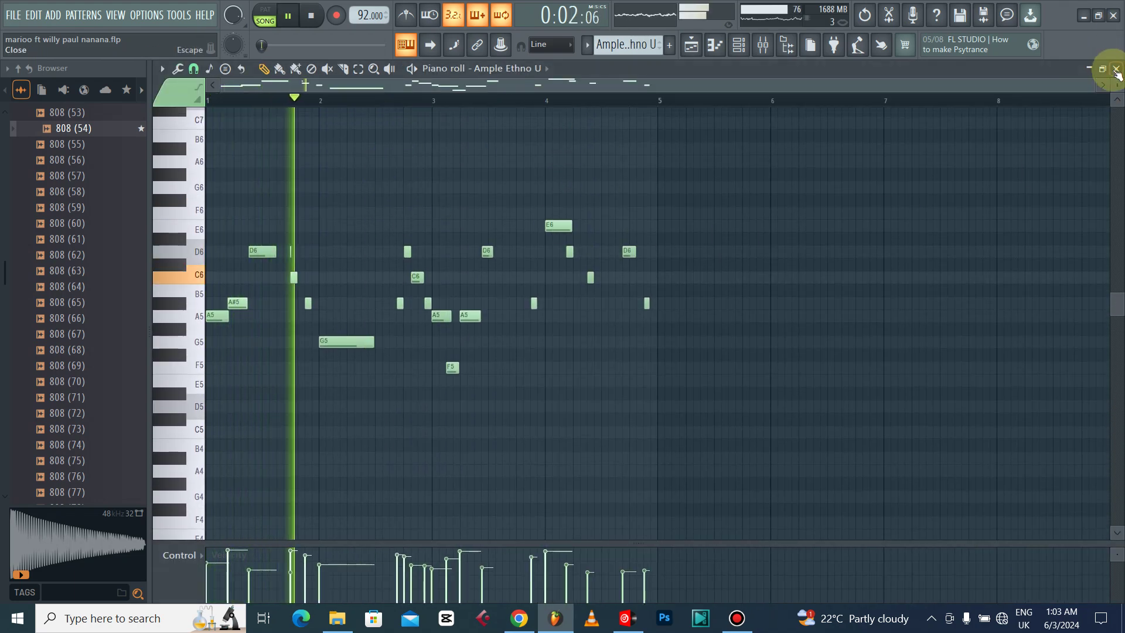
key(Escape)
click(337, 264)
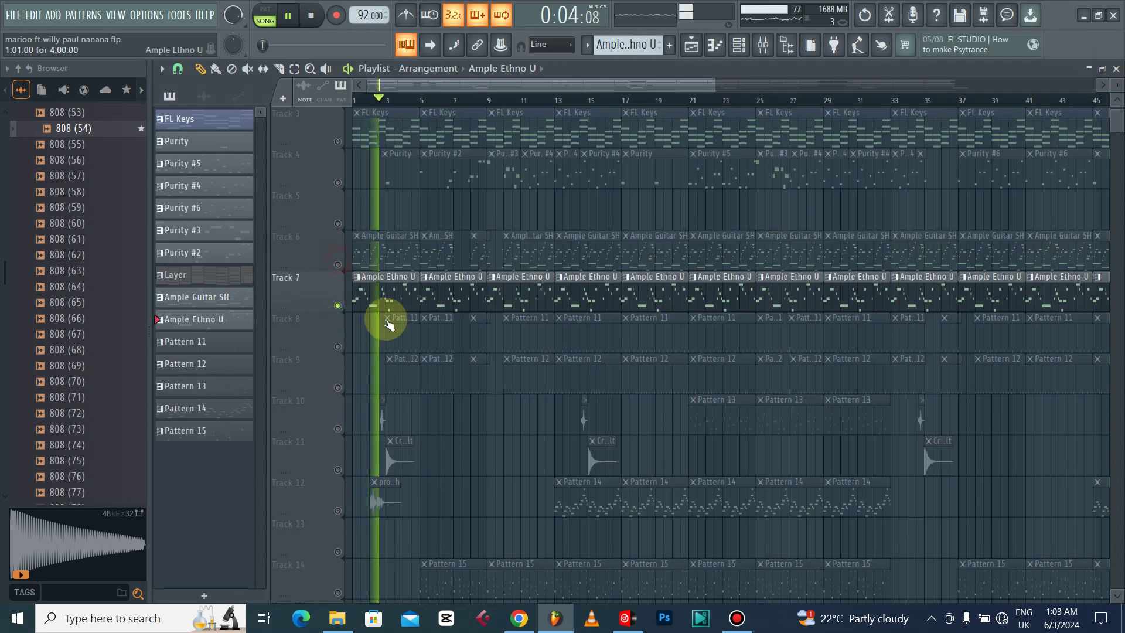
double_click(372, 298)
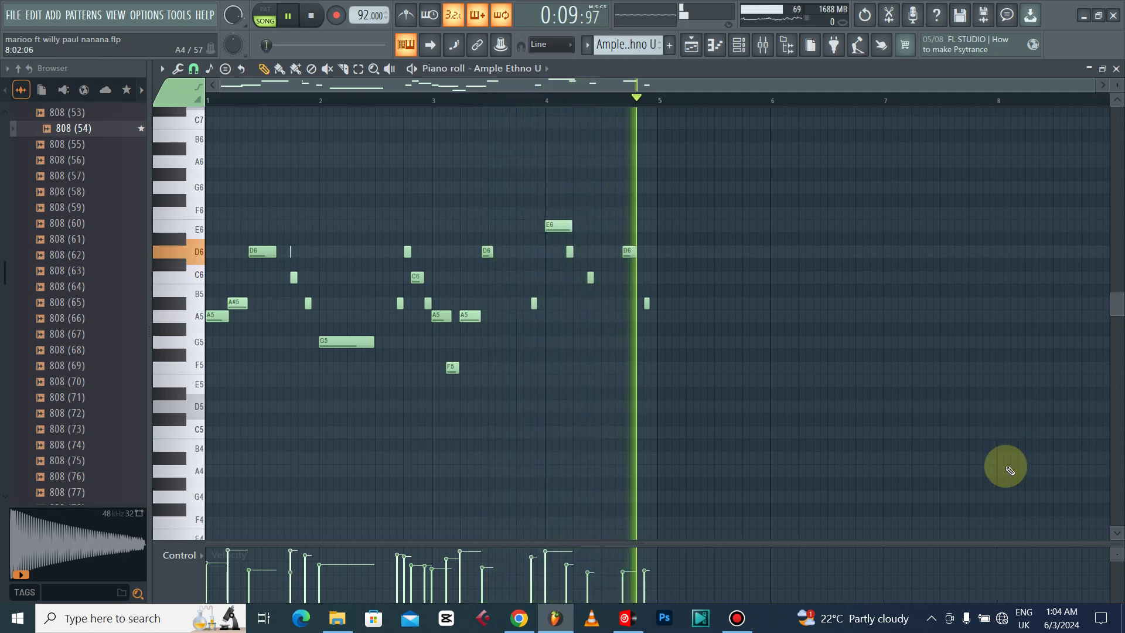
key(space)
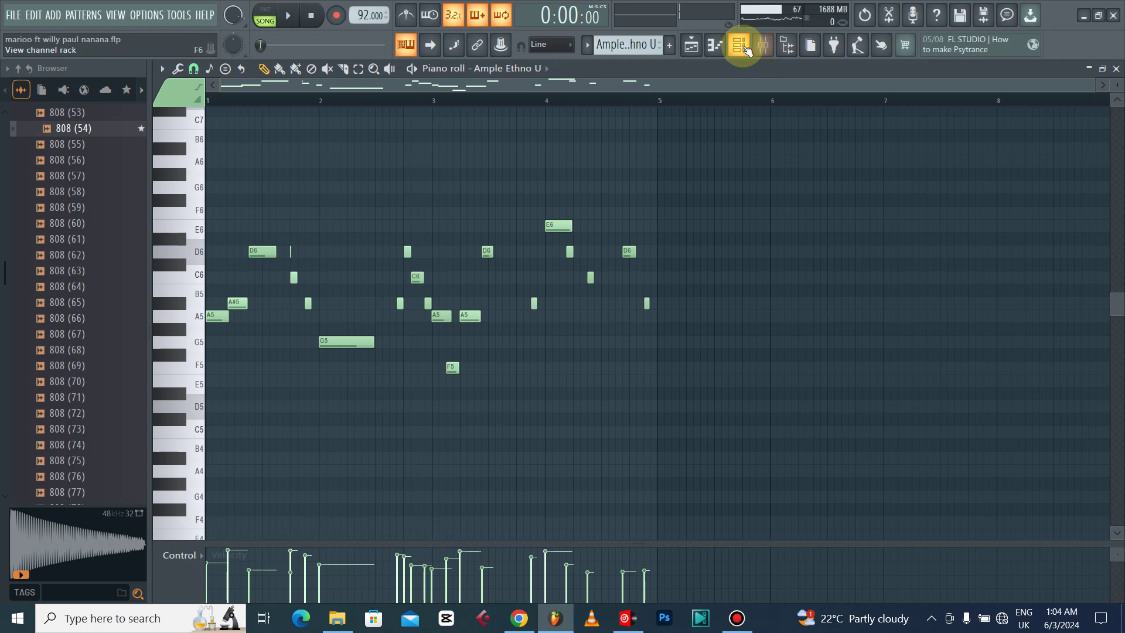
- Inspect the Ample Ethno U ukulele instrument from the channel rack and return to its piano roll
click(753, 51)
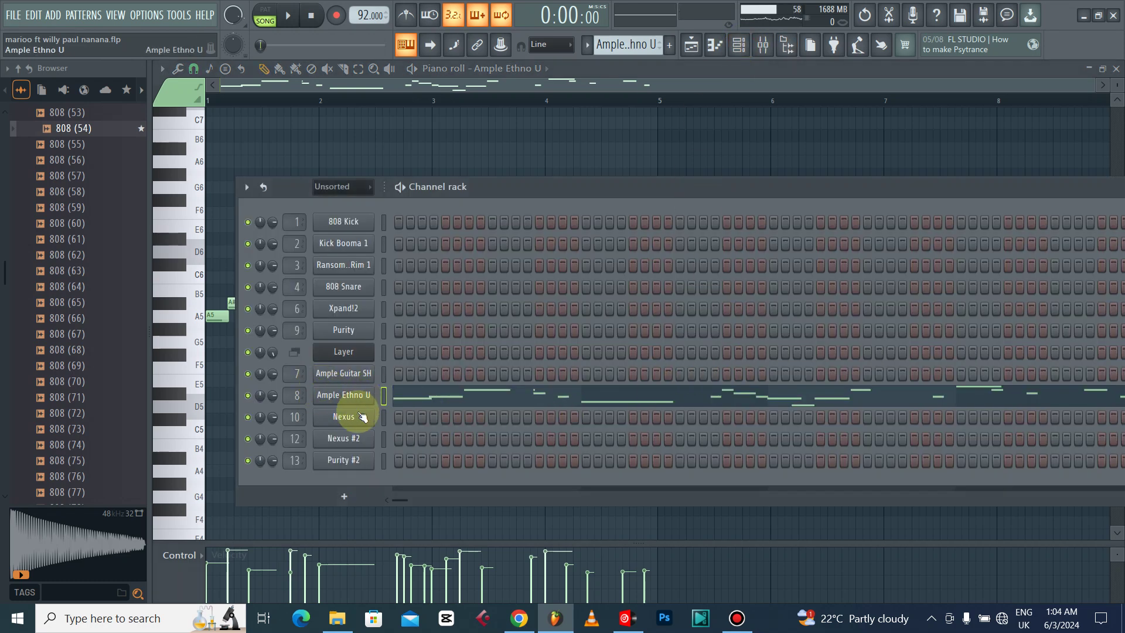
click(345, 396)
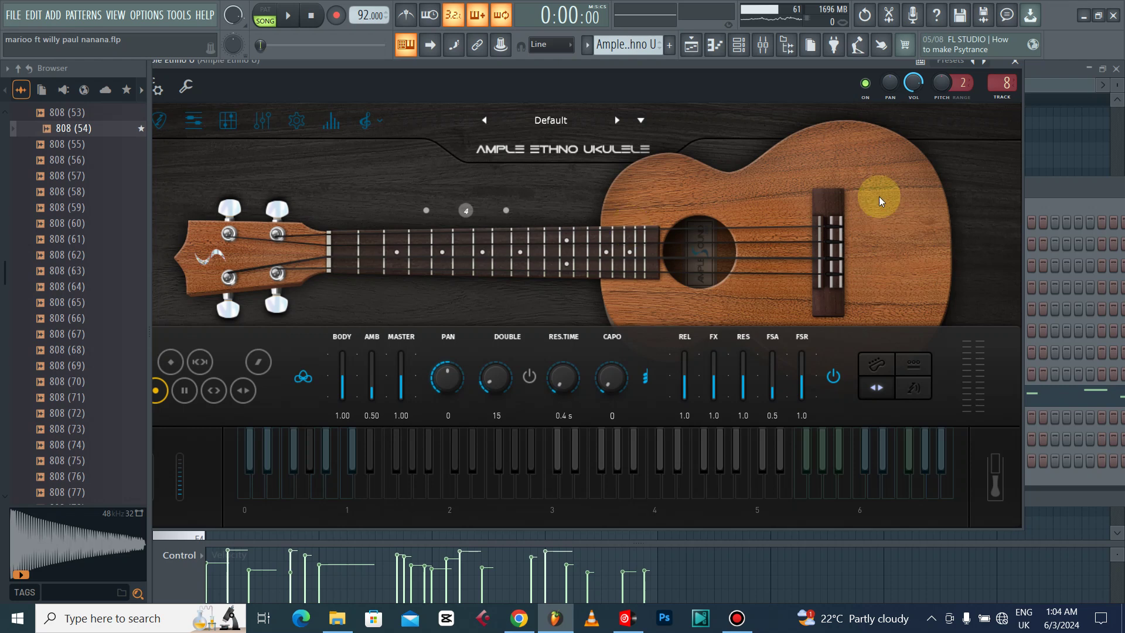
click(1019, 67)
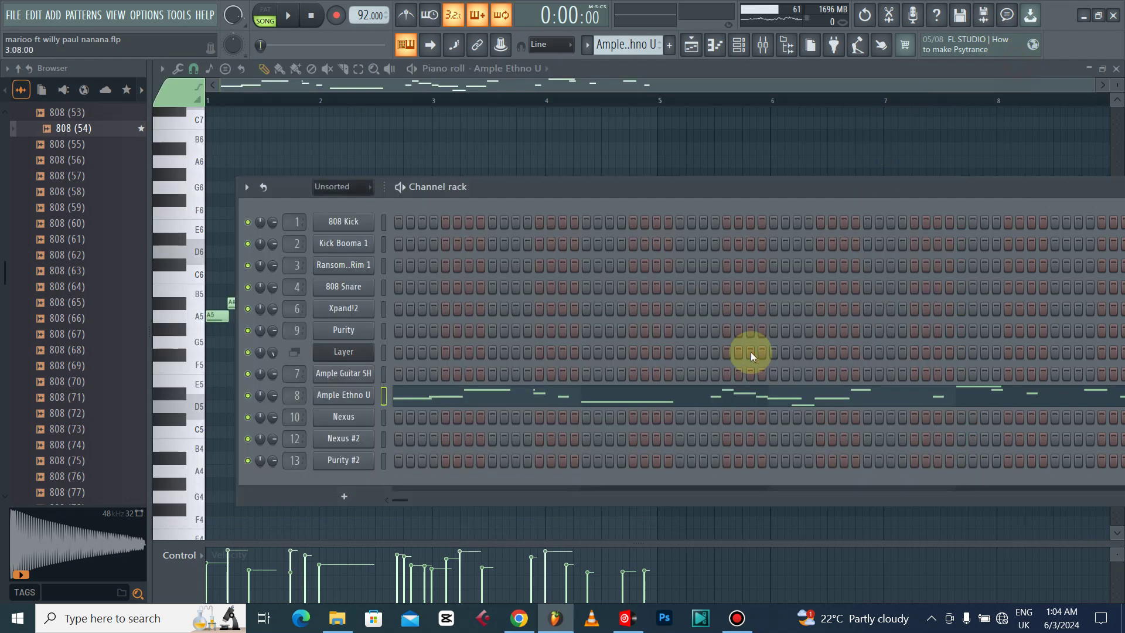
click(536, 145)
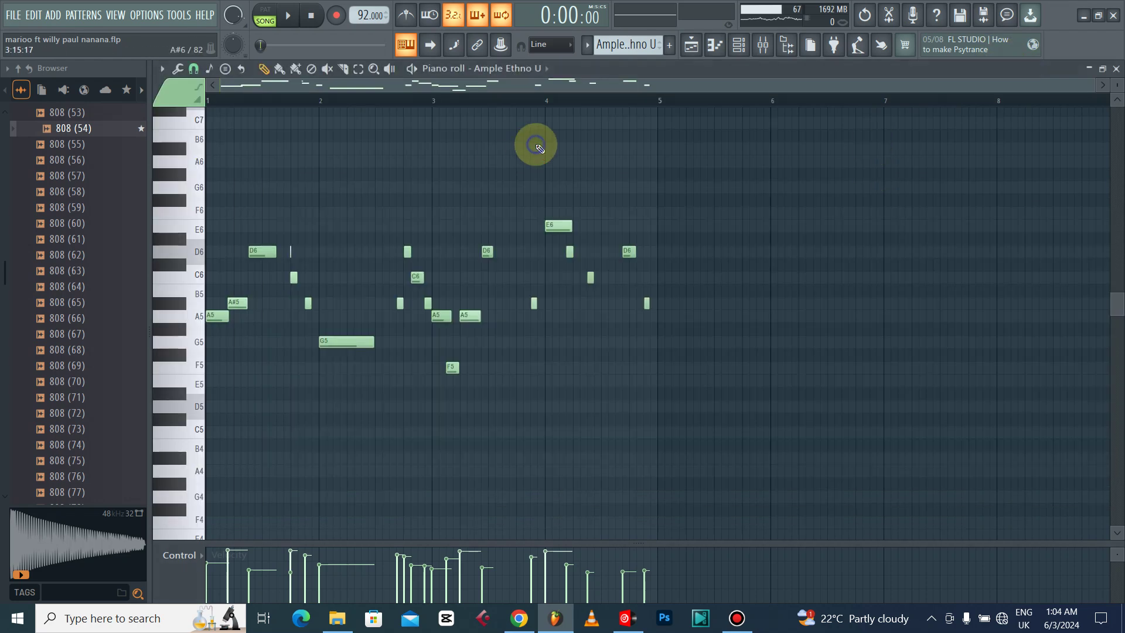
- Unmute Track 6 in the playlist and play the Ample Guitar SH and Ample Ethno U clips together
click(1116, 69)
click(172, 483)
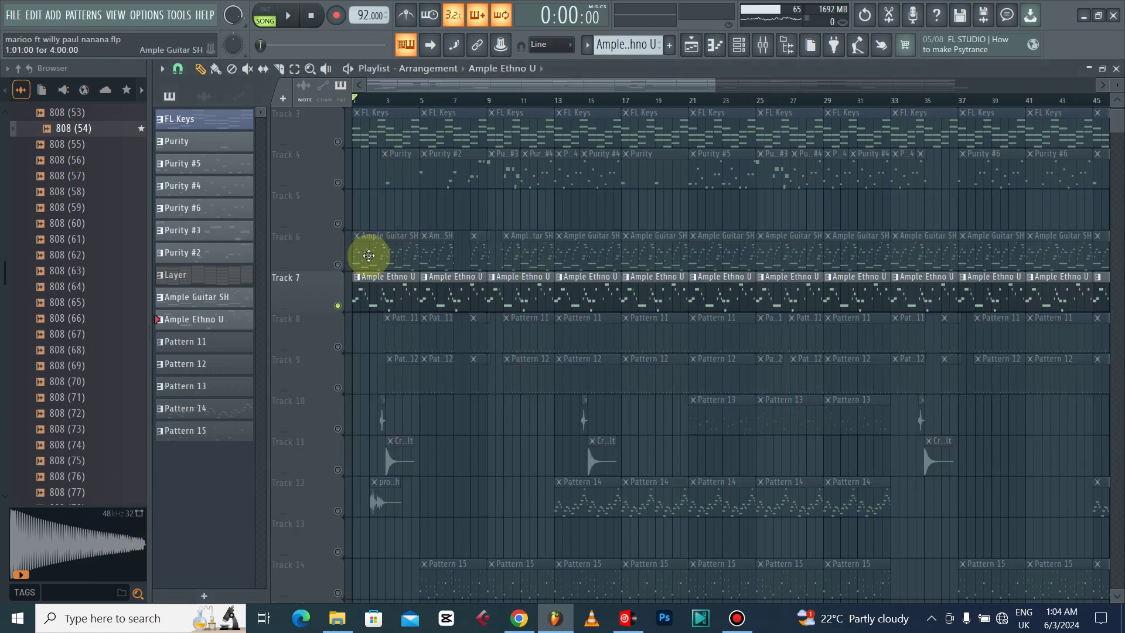
click(344, 264)
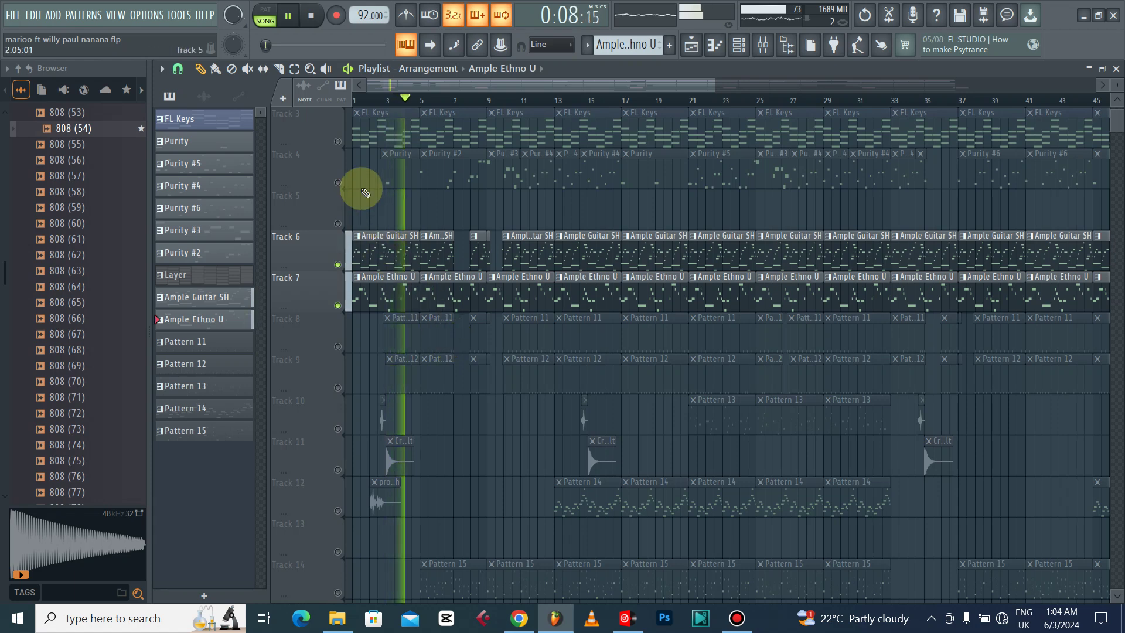
key(space)
- Unmute Track 3 with the FL Keys clips and examine their chords in the piano roll during playback
click(338, 141)
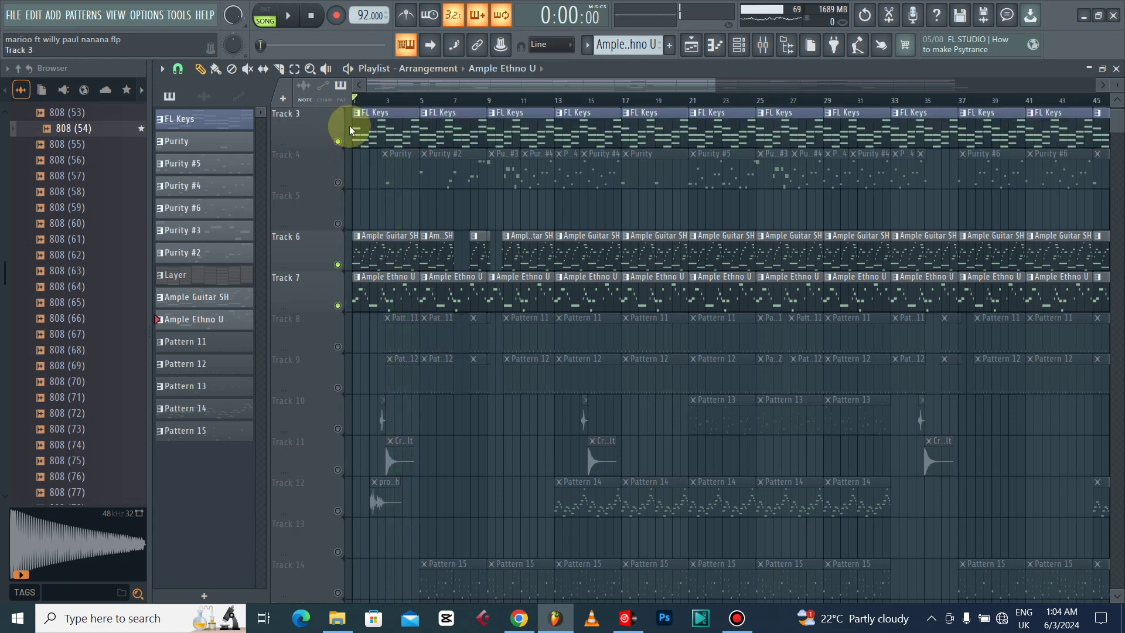
key(space)
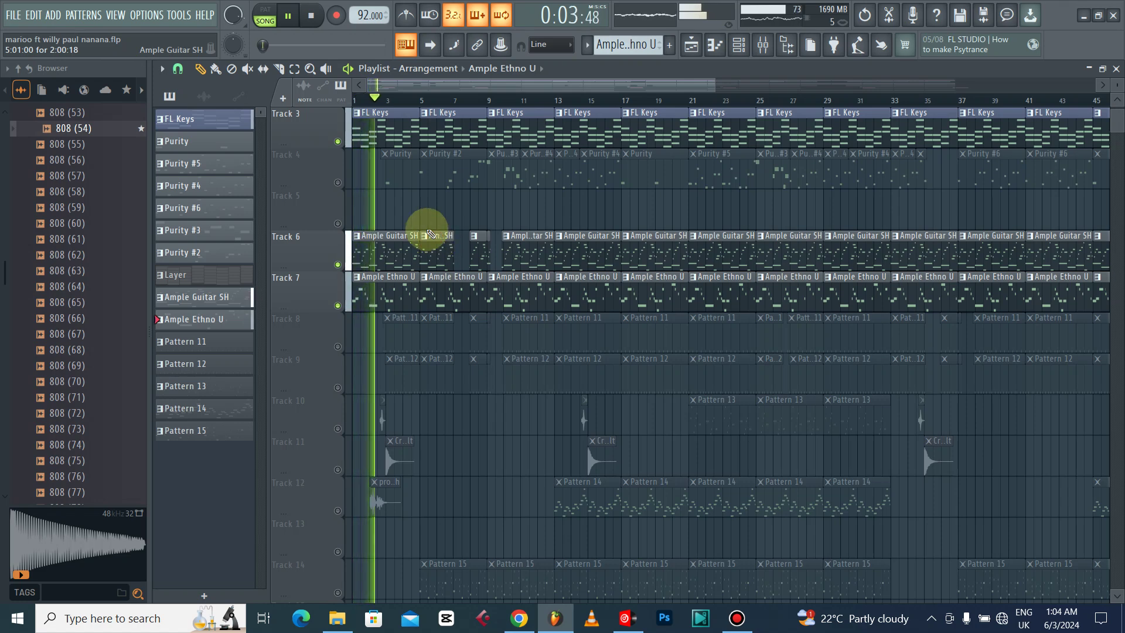
double_click(400, 127)
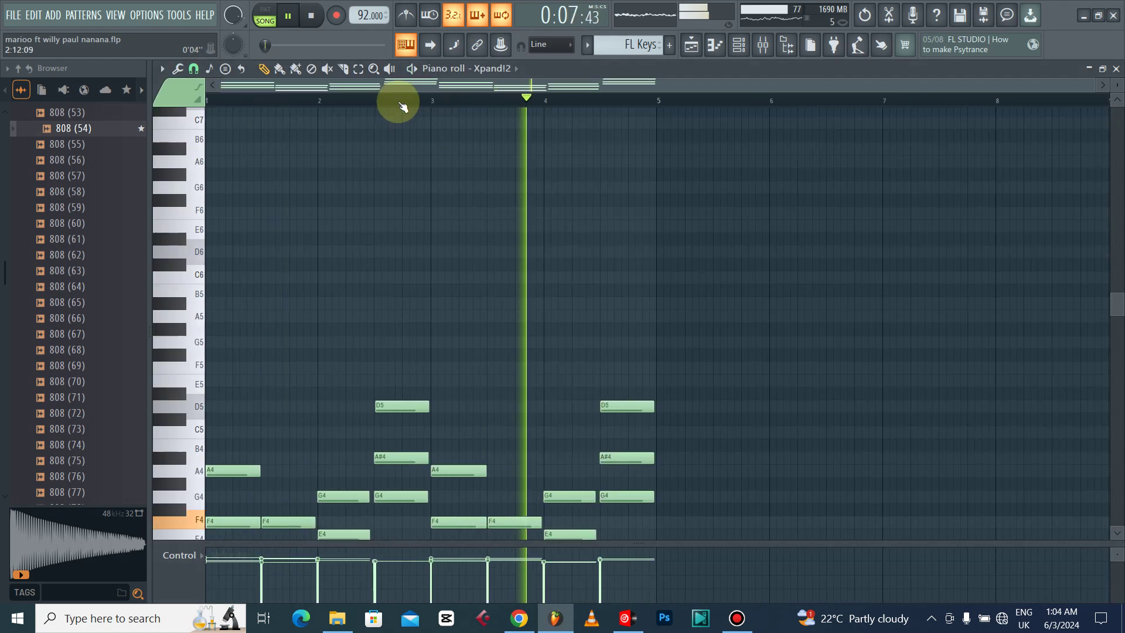
scroll(454, 266, down, 6)
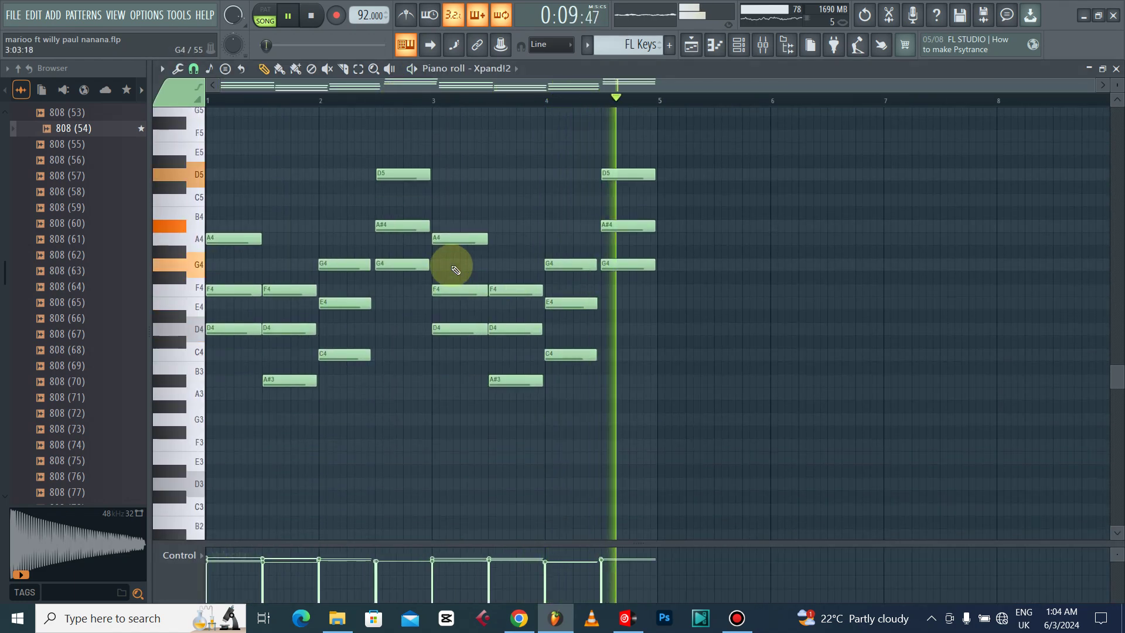
- Unmute Track 14 with the Pattern 15 clips in the playlist and play the arrangement from bar 5
key(space)
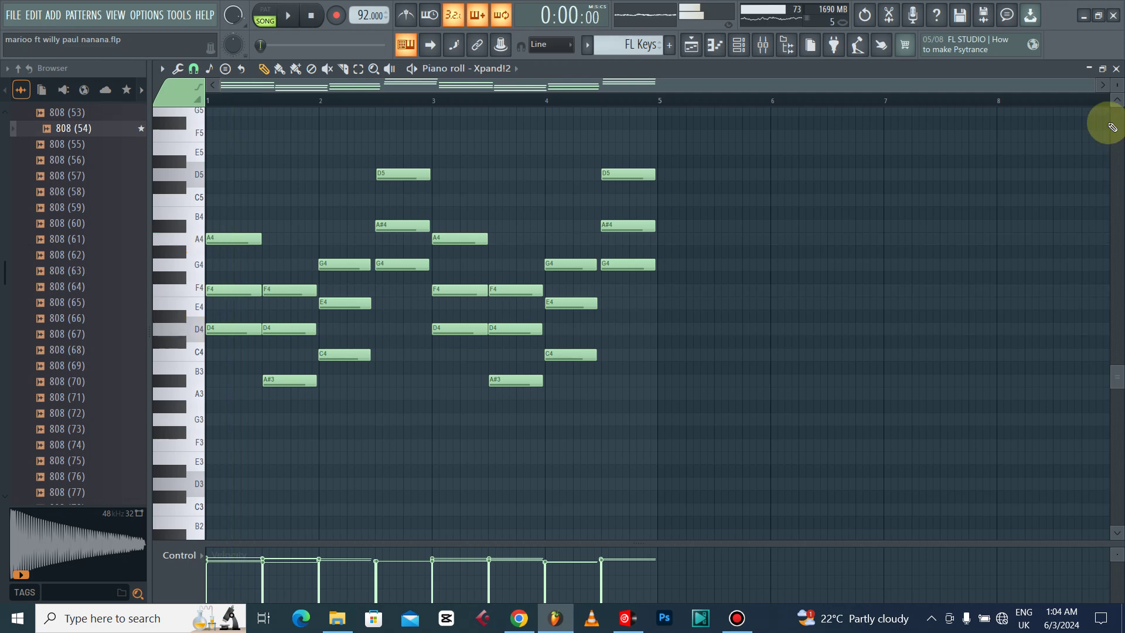
click(1116, 70)
scroll(512, 259, down, 1)
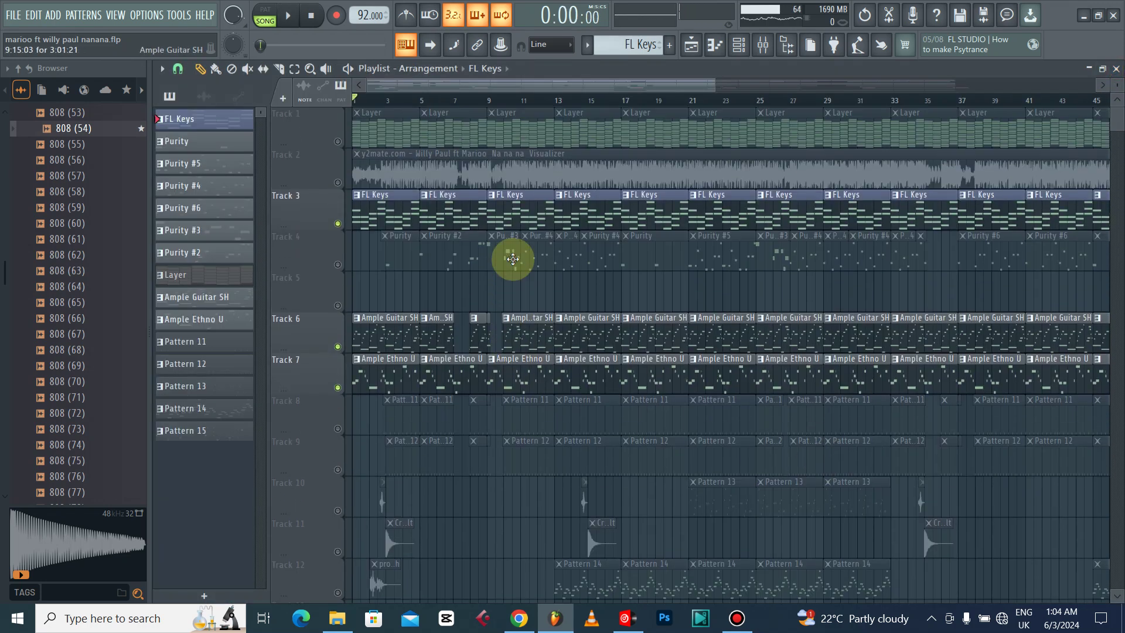
scroll(513, 259, down, 2)
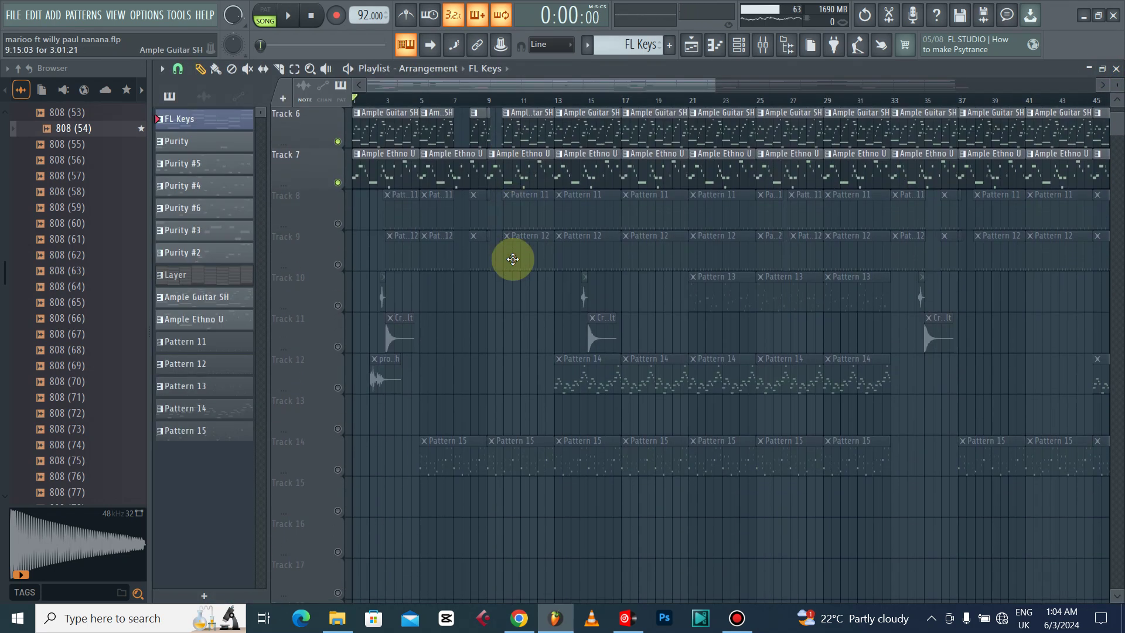
scroll(513, 259, up, 2)
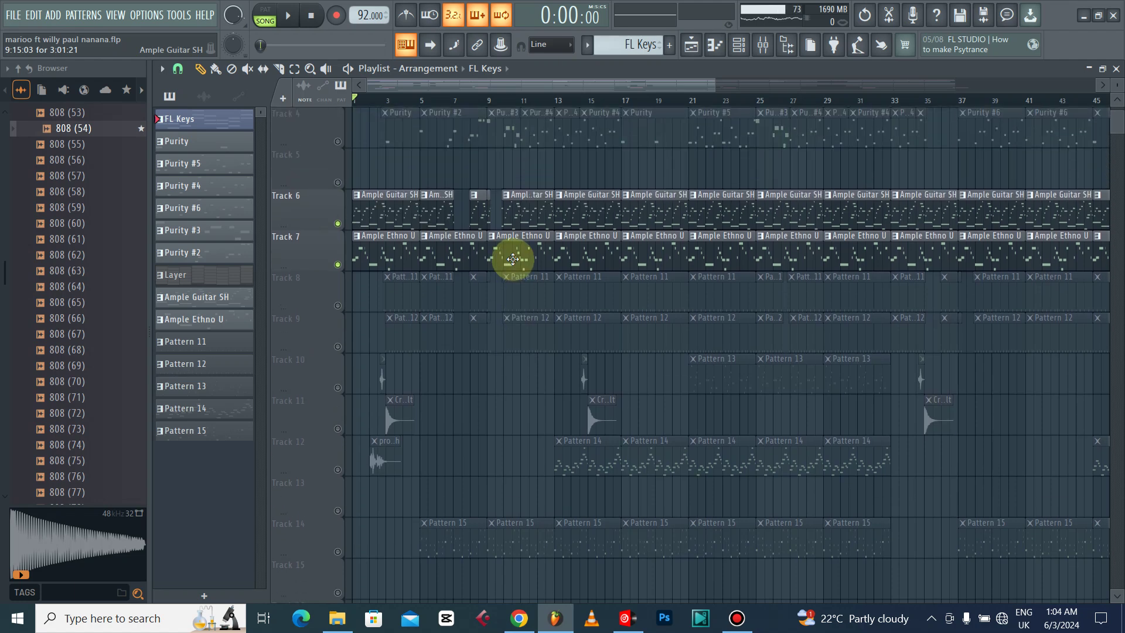
scroll(514, 255, down, 2)
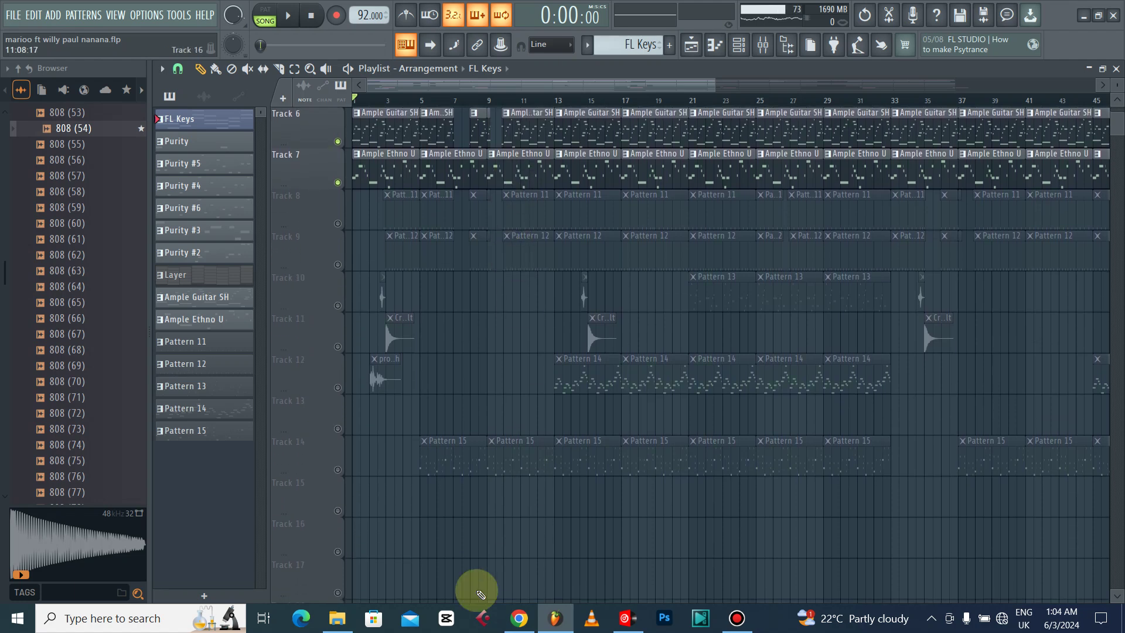
click(345, 467)
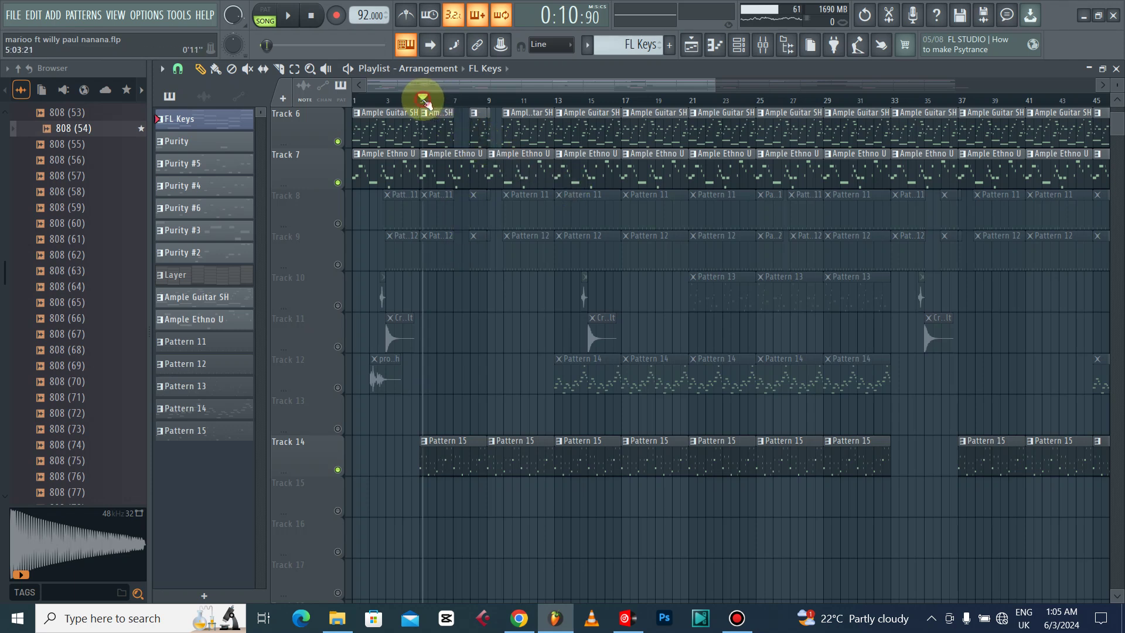
key(space)
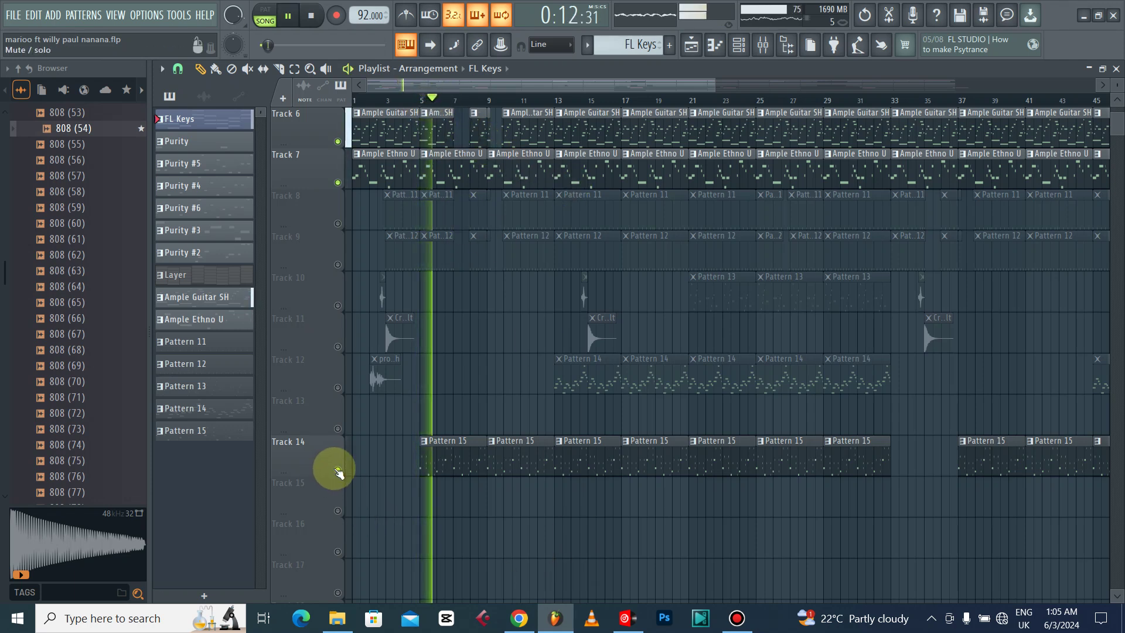
- Solo Track 14 and examine the Pattern 15 clip's Purity #2 notes in the piano roll during playback
double_click(462, 457)
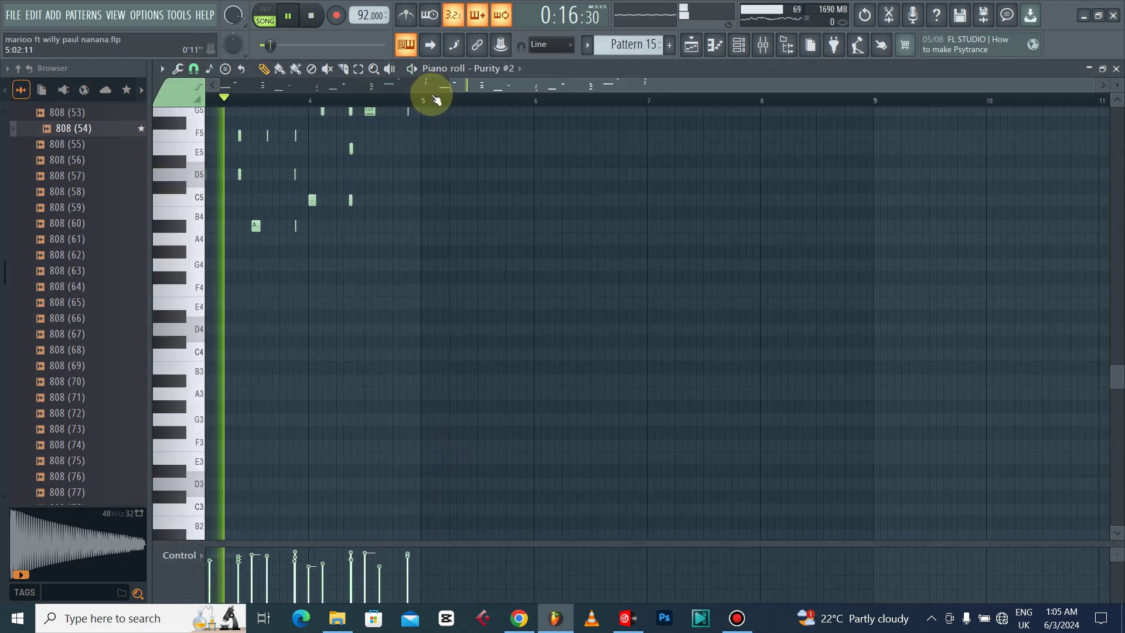
scroll(438, 109, left, 4)
scroll(475, 205, up, 4)
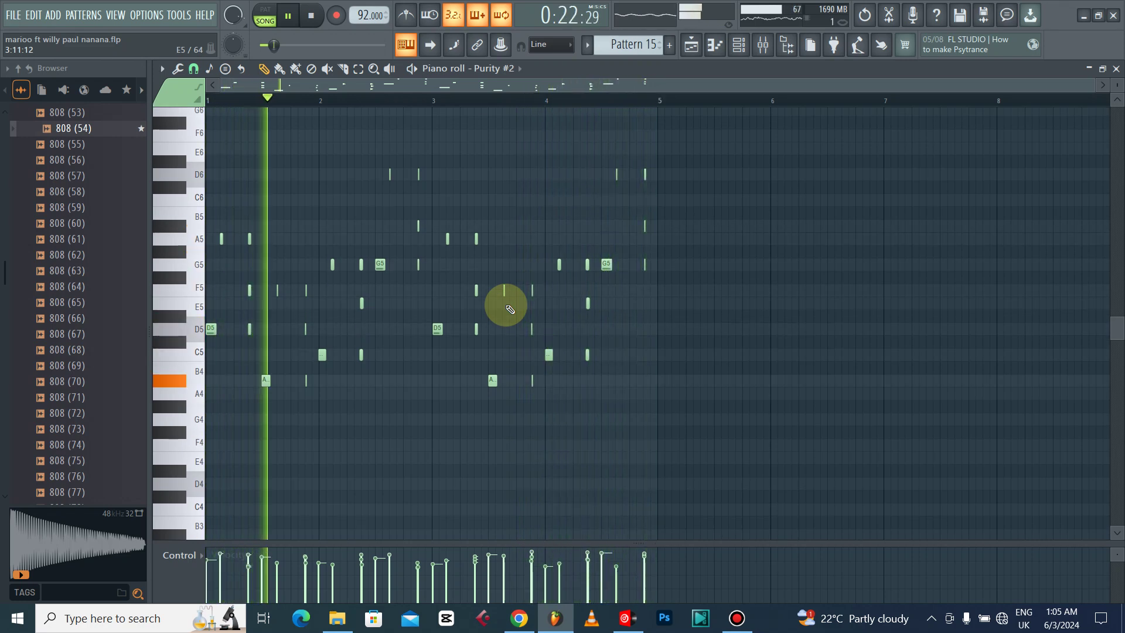
click(1116, 68)
- Unmute Tracks 6, 7 and 3 one after another and listen to them together with the Pattern 15 clips
scroll(321, 346, up, 4)
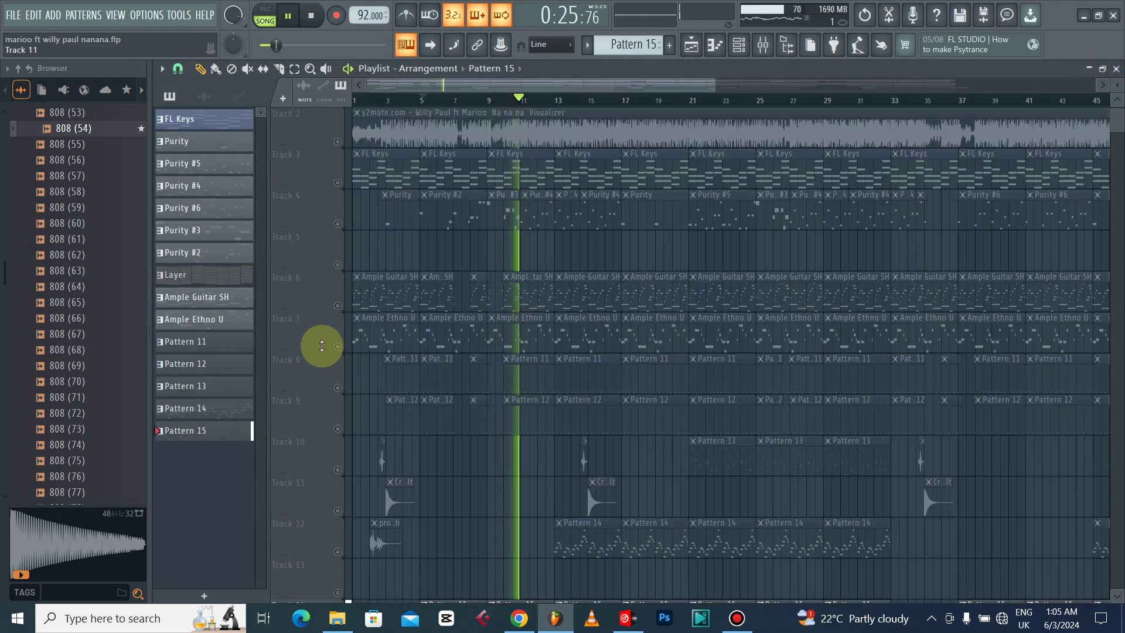
click(338, 305)
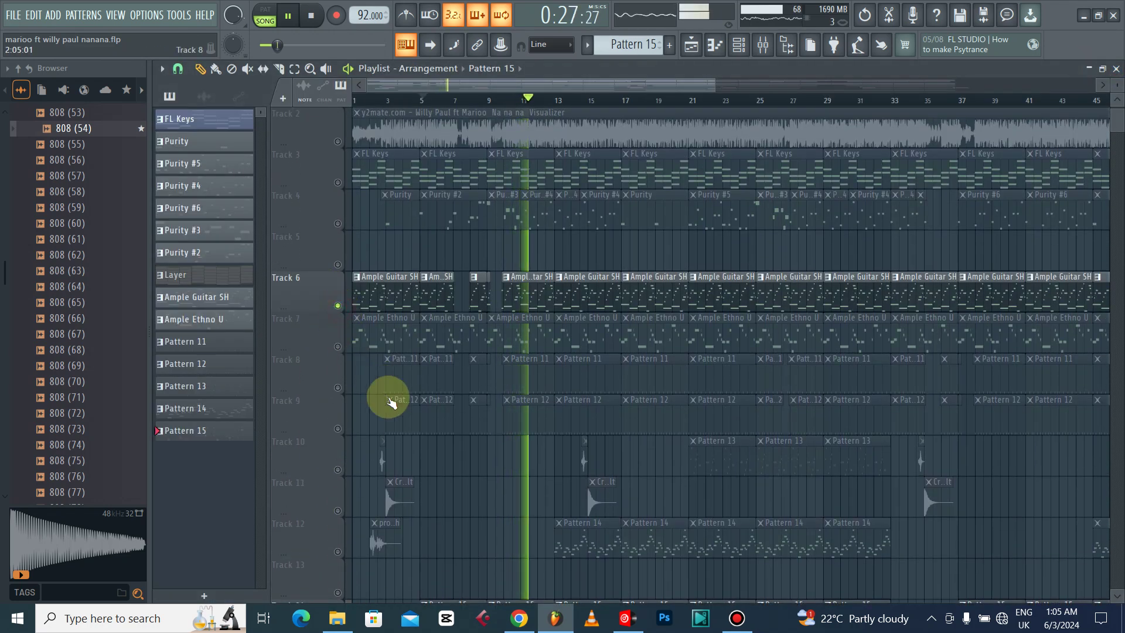
click(338, 346)
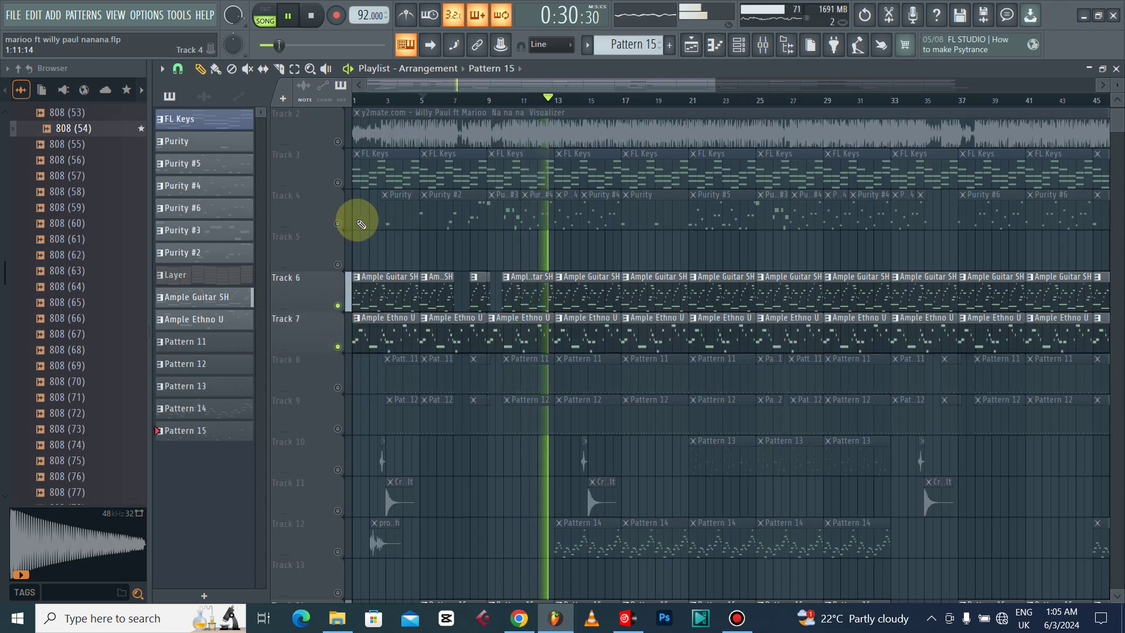
click(338, 182)
scroll(498, 400, down, 4)
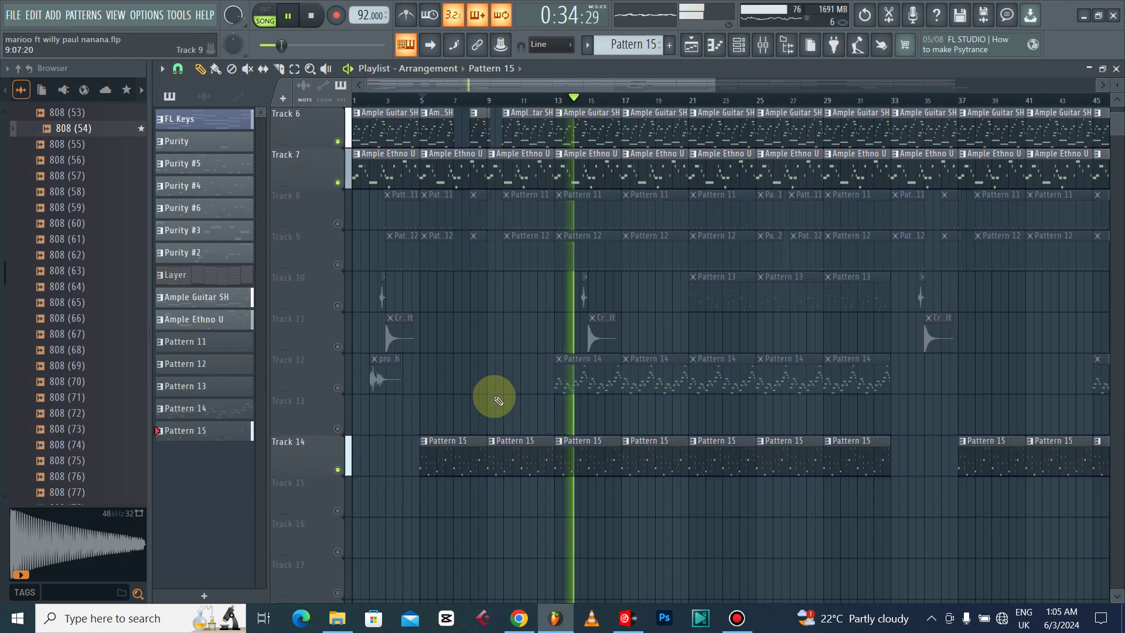
scroll(498, 401, up, 5)
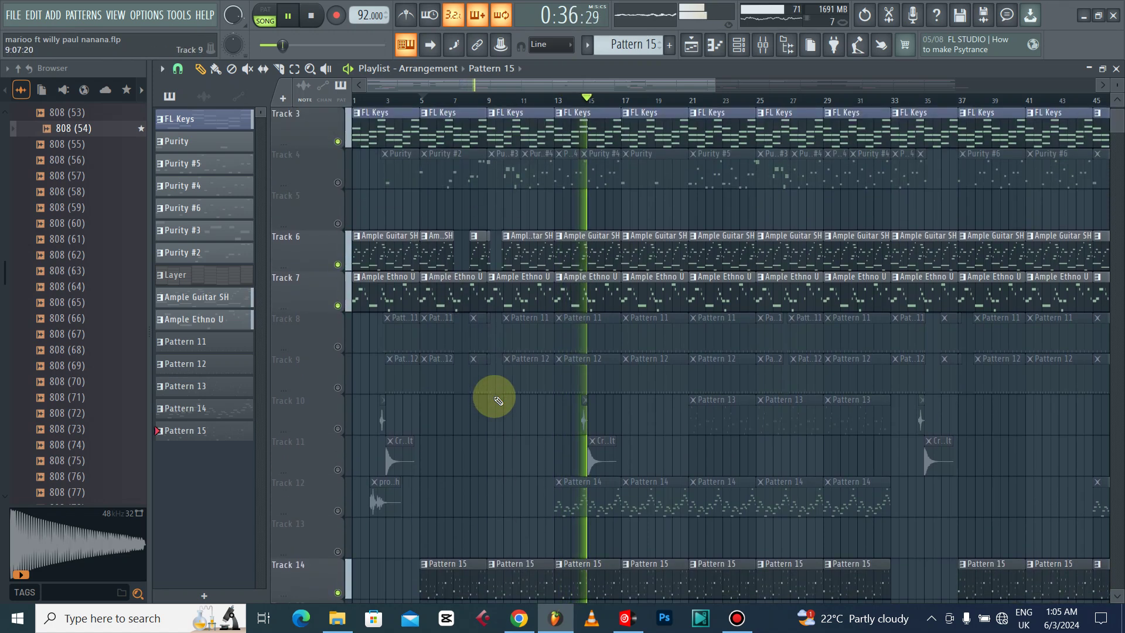
key(space)
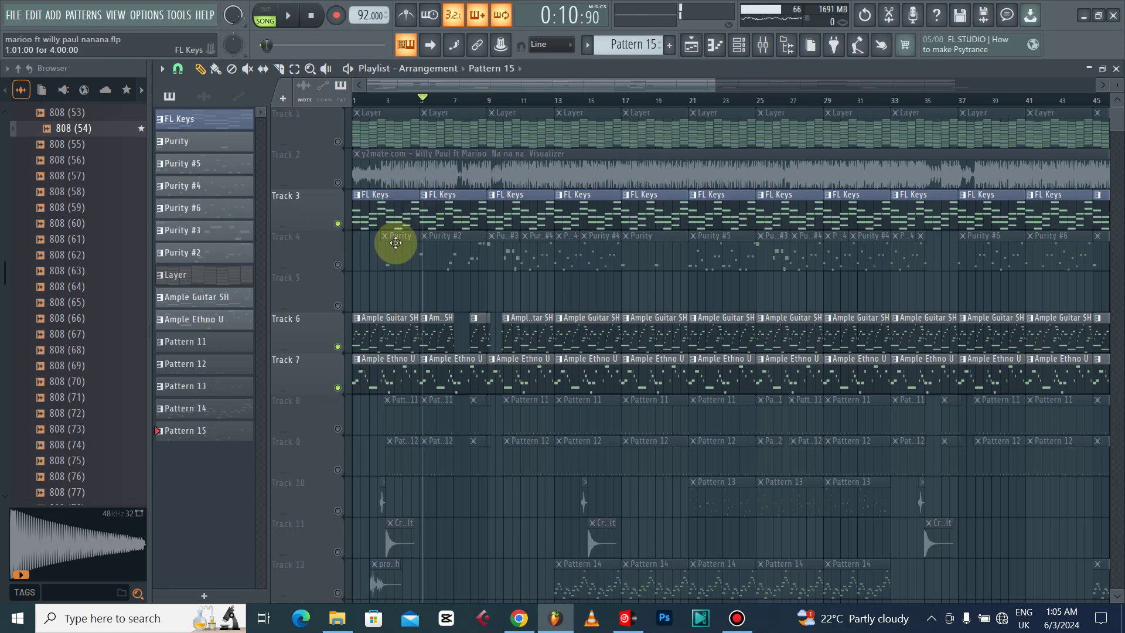
- Solo Track 4 with the Purity clips and check the first Purity clip's piano roll
ctrl+click(338, 265)
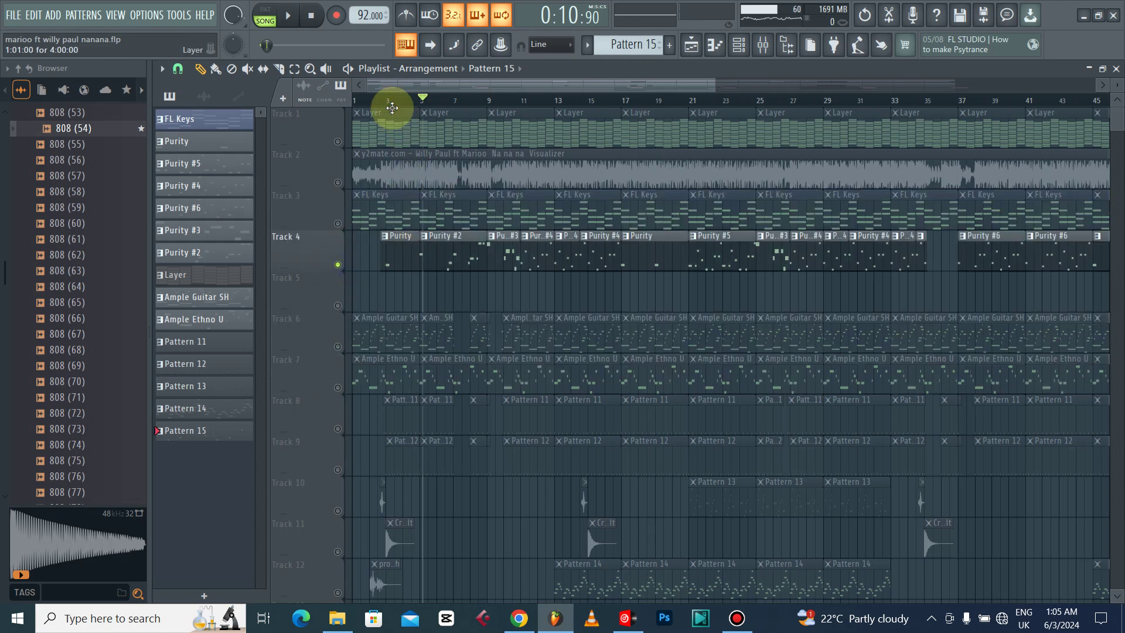
scroll(388, 104, up, 3)
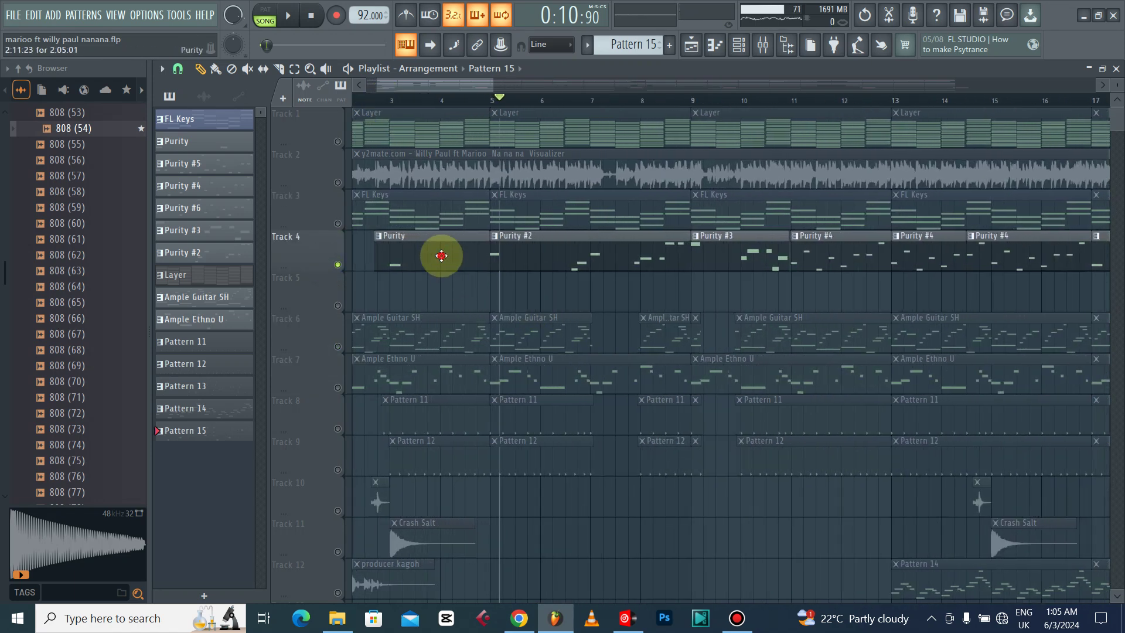
double_click(441, 256)
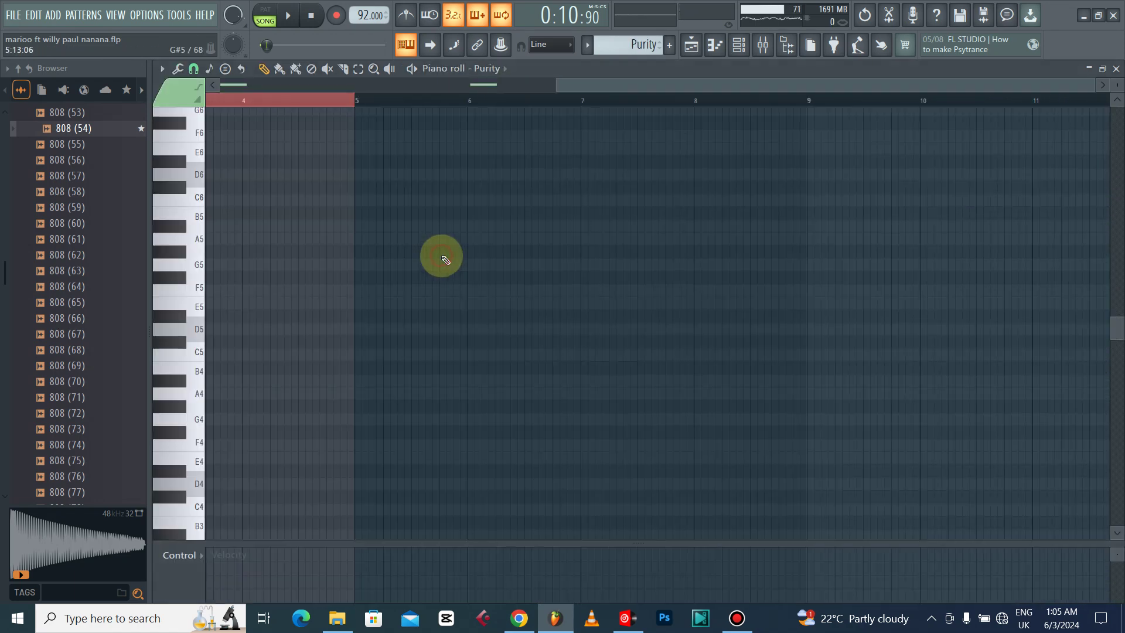
click(1116, 69)
scroll(487, 110, down, 3)
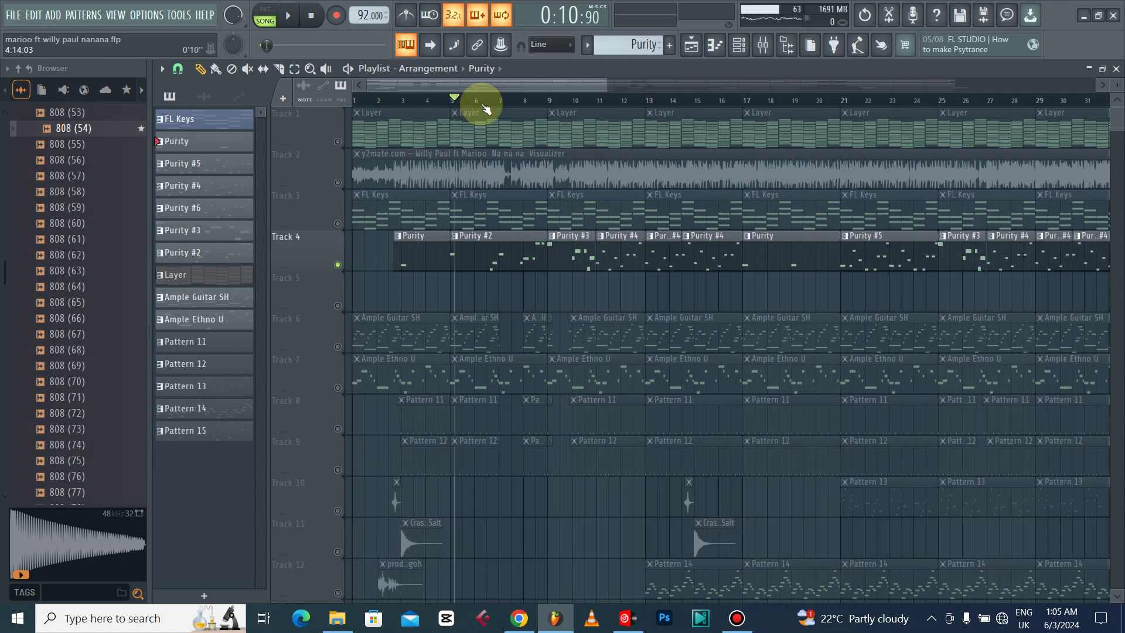
- Examine the Purity #2 clip's notes in the piano roll during playback and return to the playlist
scroll(467, 109, up, 3)
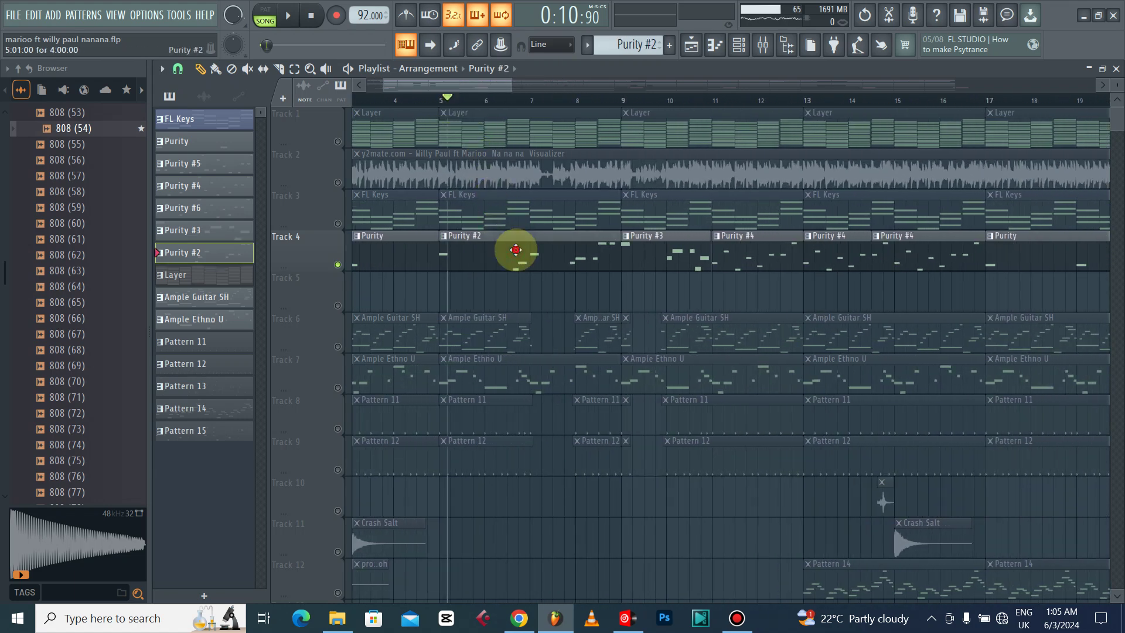
double_click(515, 250)
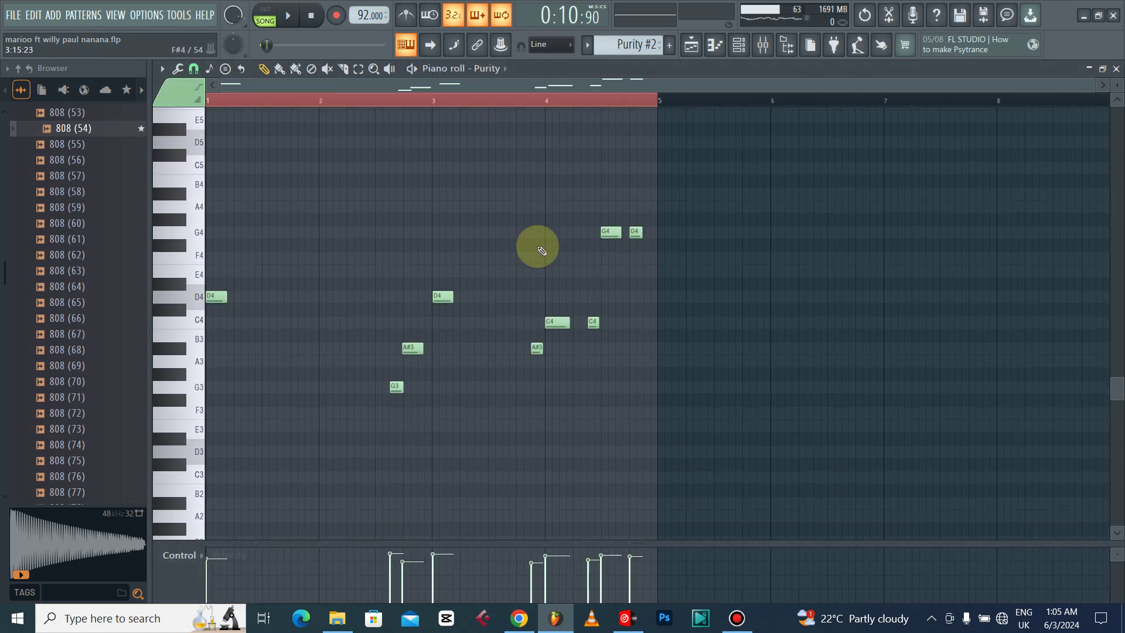
key(space)
click(276, 105)
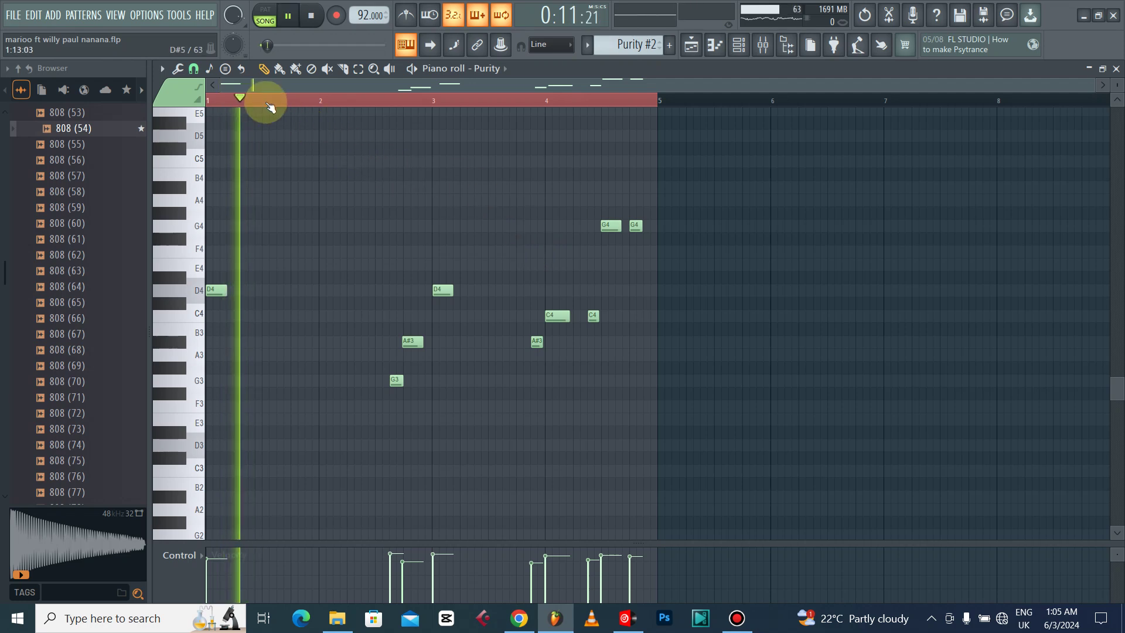
key(space)
key(space)
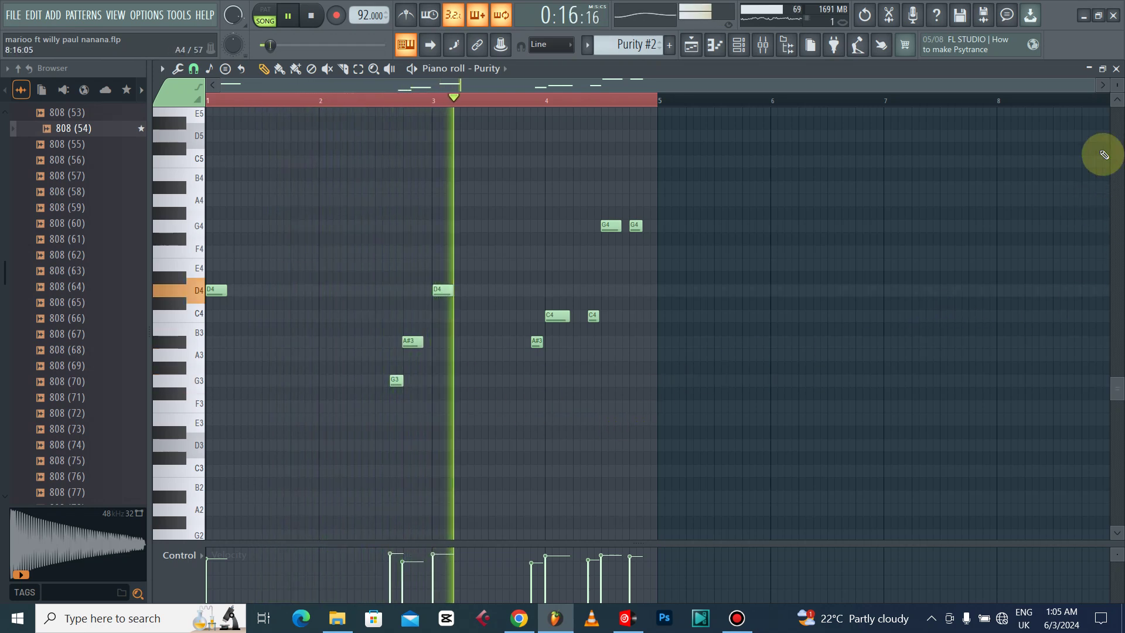
key(F5)
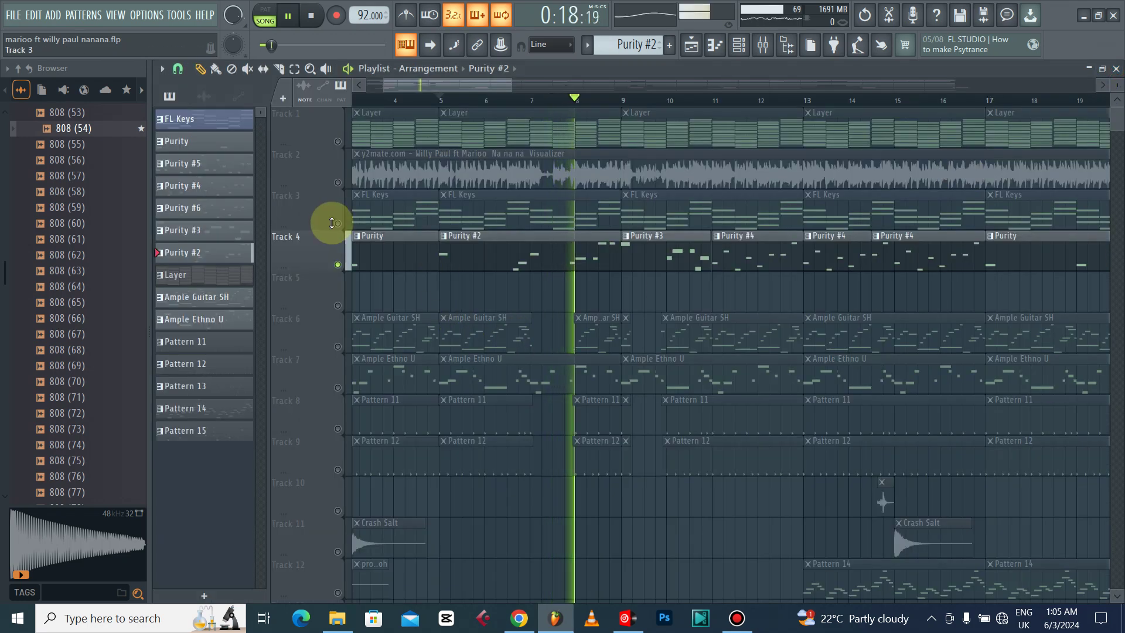
- Unmute Track 6 with the guitar clips and examine a Purity #4 clip's notes in the piano roll during playback
click(338, 347)
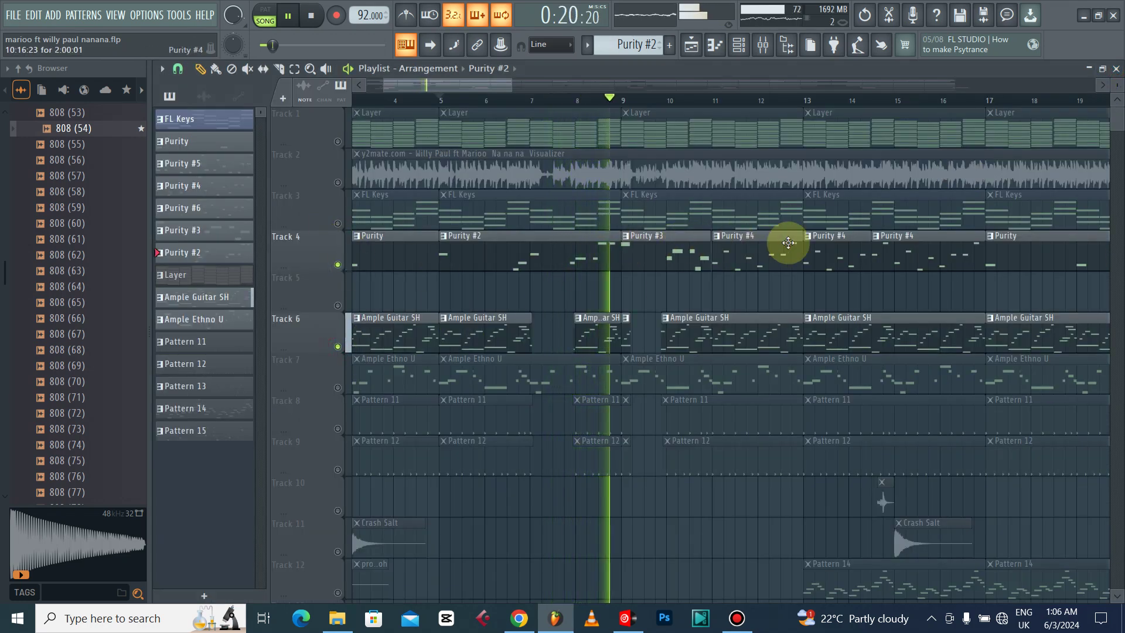
key(space)
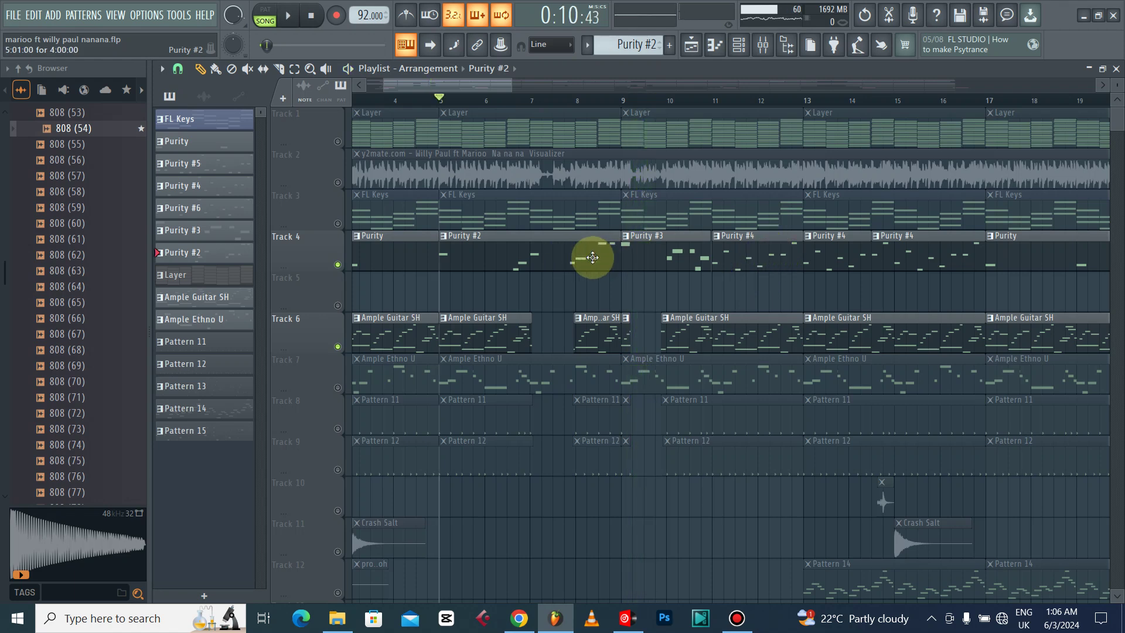
double_click(917, 246)
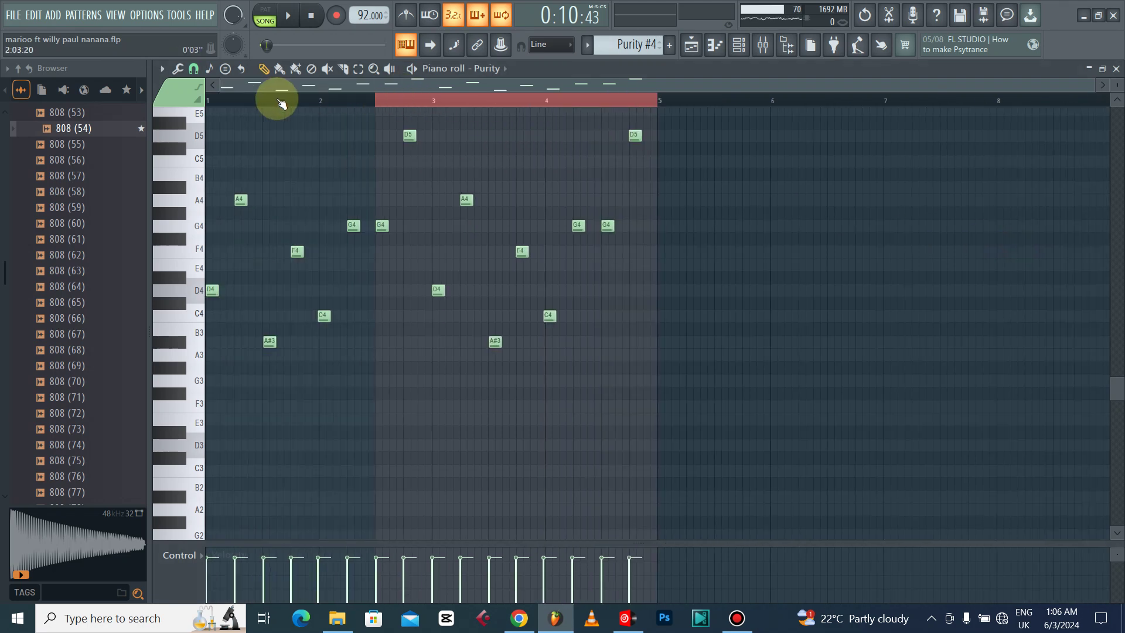
key(space)
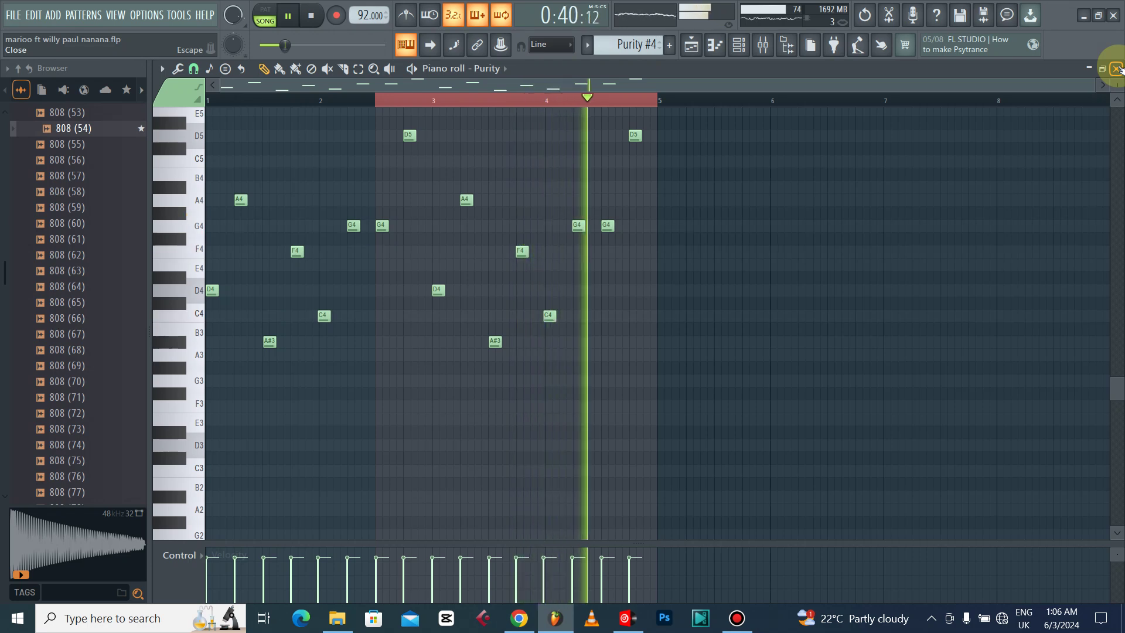
click(1116, 69)
key(space)
- Examine the notes of the Purity clip at bar 17 in the piano roll and play the arrangement from bar 17
scroll(747, 100, down, 4)
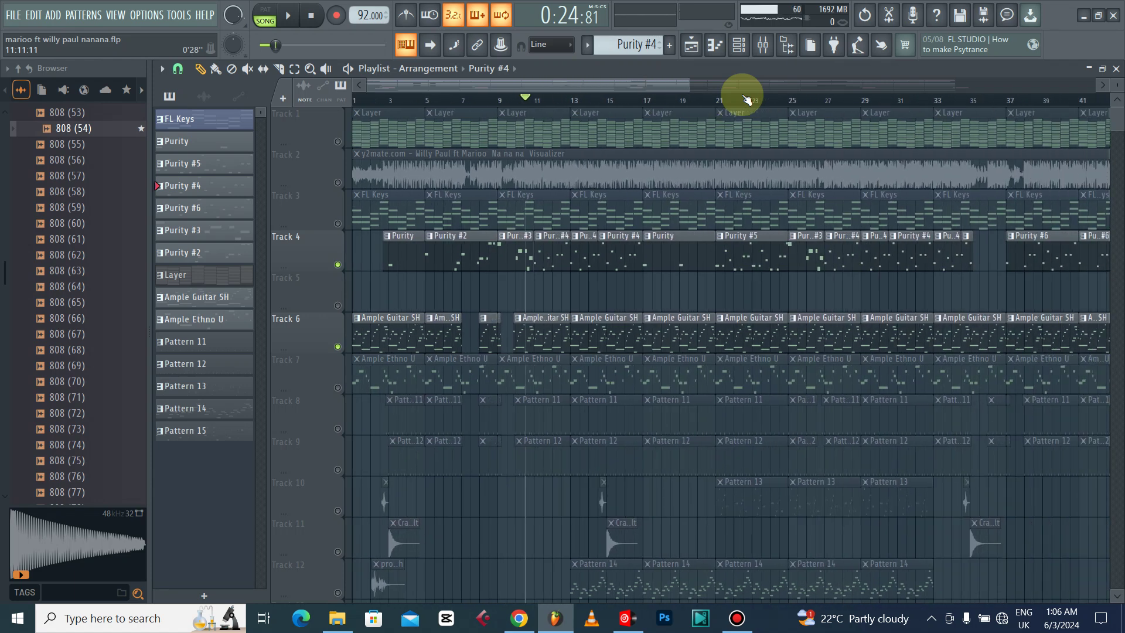
scroll(747, 99, down, 4)
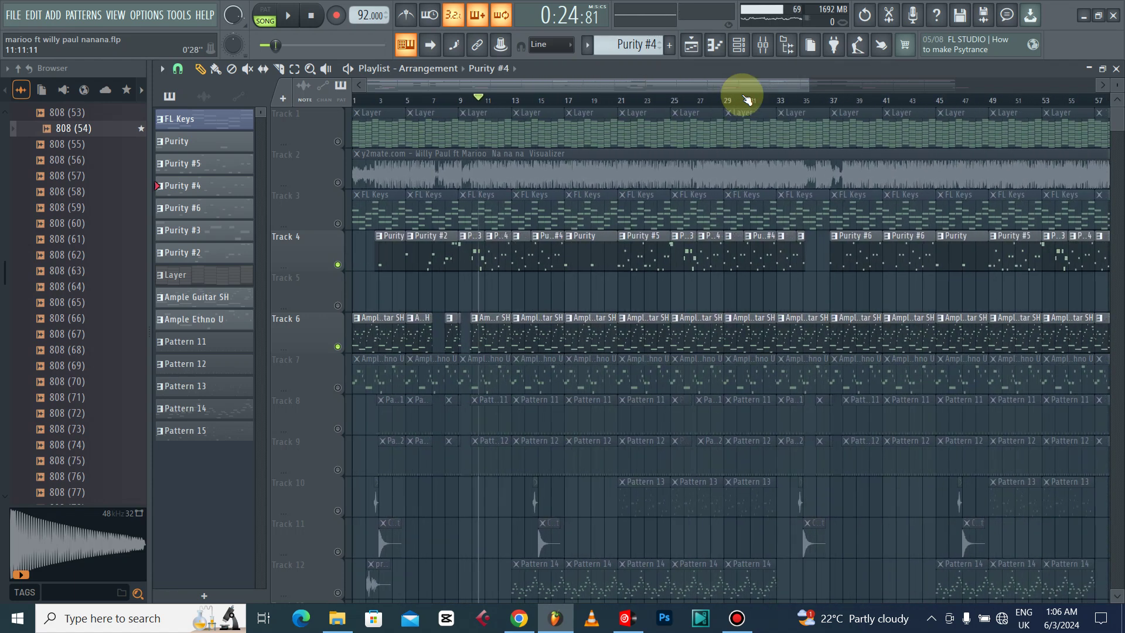
scroll(747, 99, up, 4)
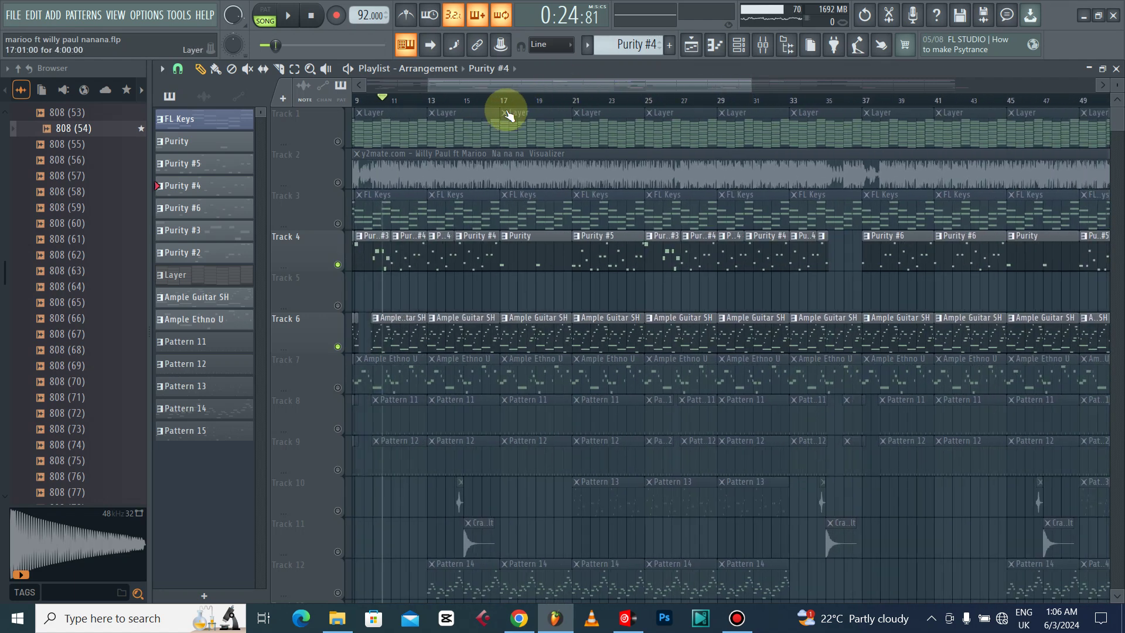
double_click(542, 244)
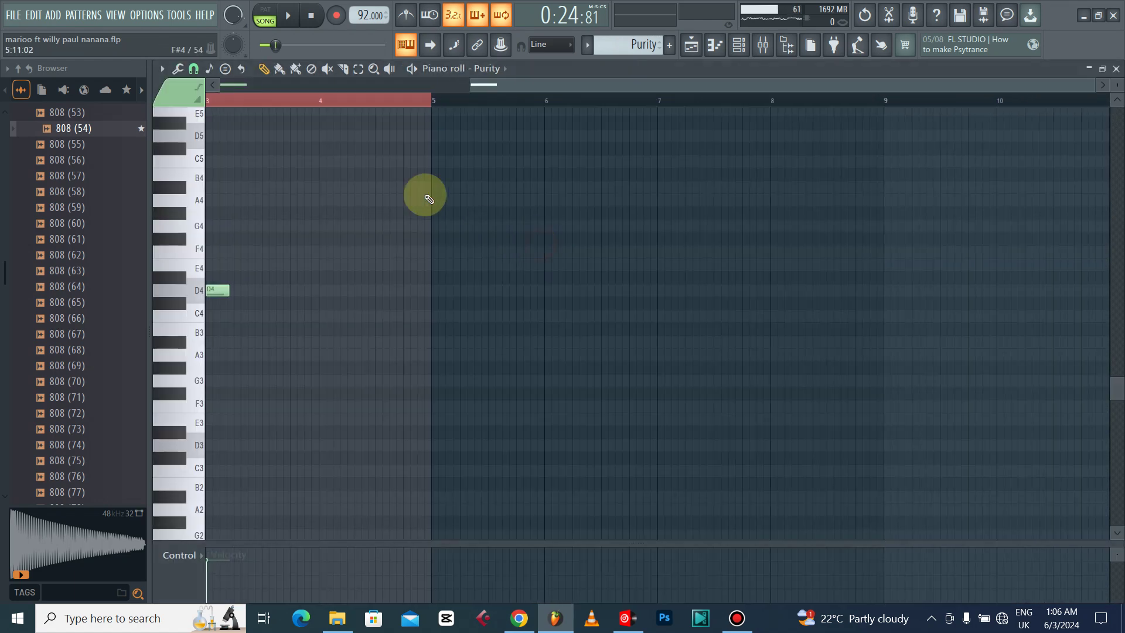
key(space)
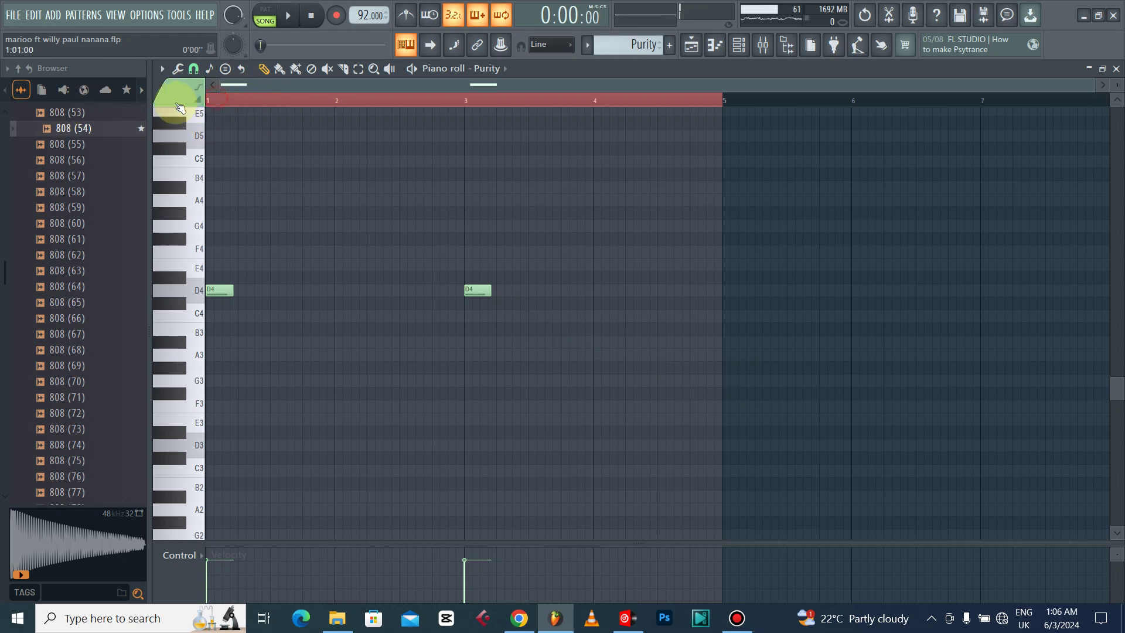
click(1114, 70)
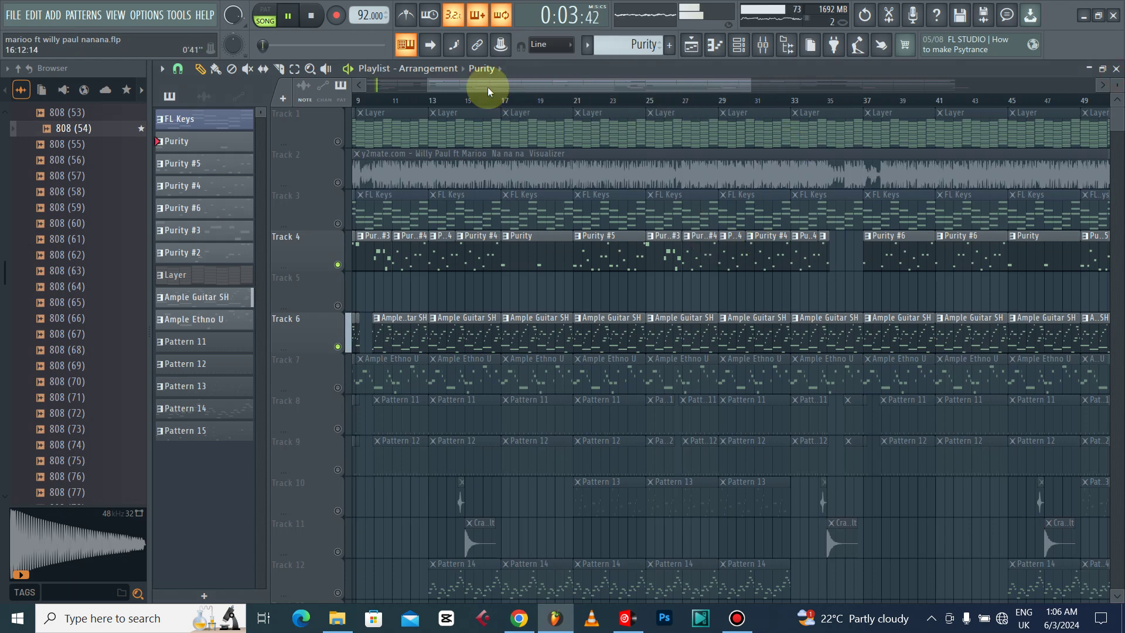
click(503, 98)
scroll(505, 100, up, 4)
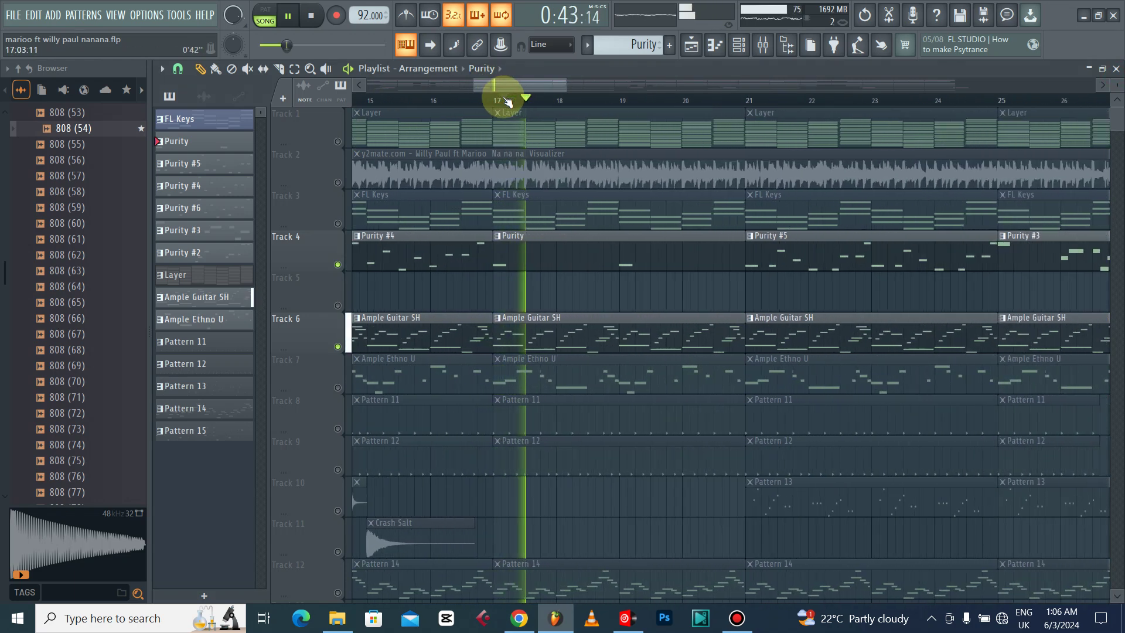
- Play from just before bar 17, examine the Purity clip's notes in the piano roll, and return to the playlist
click(477, 98)
scroll(501, 97, up, 4)
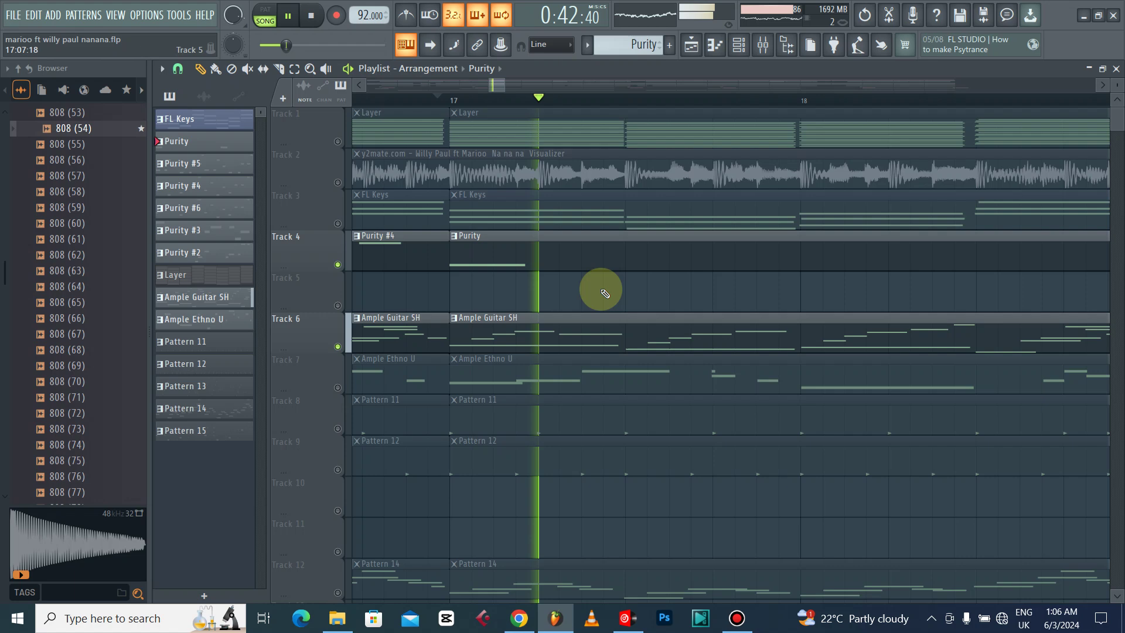
double_click(564, 254)
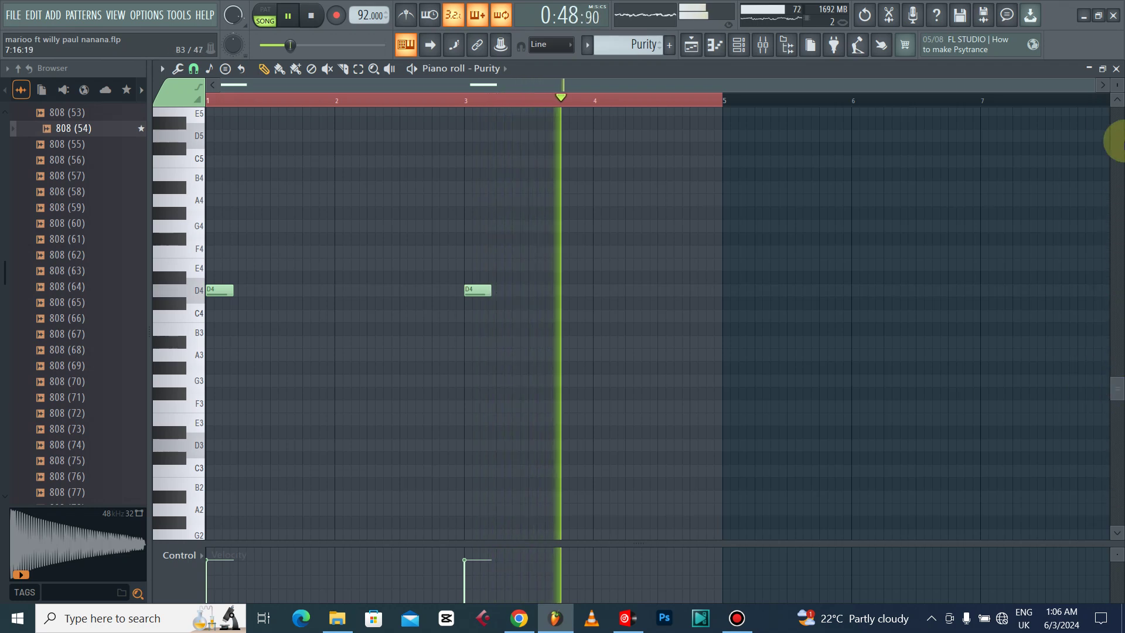
key(space)
click(1116, 68)
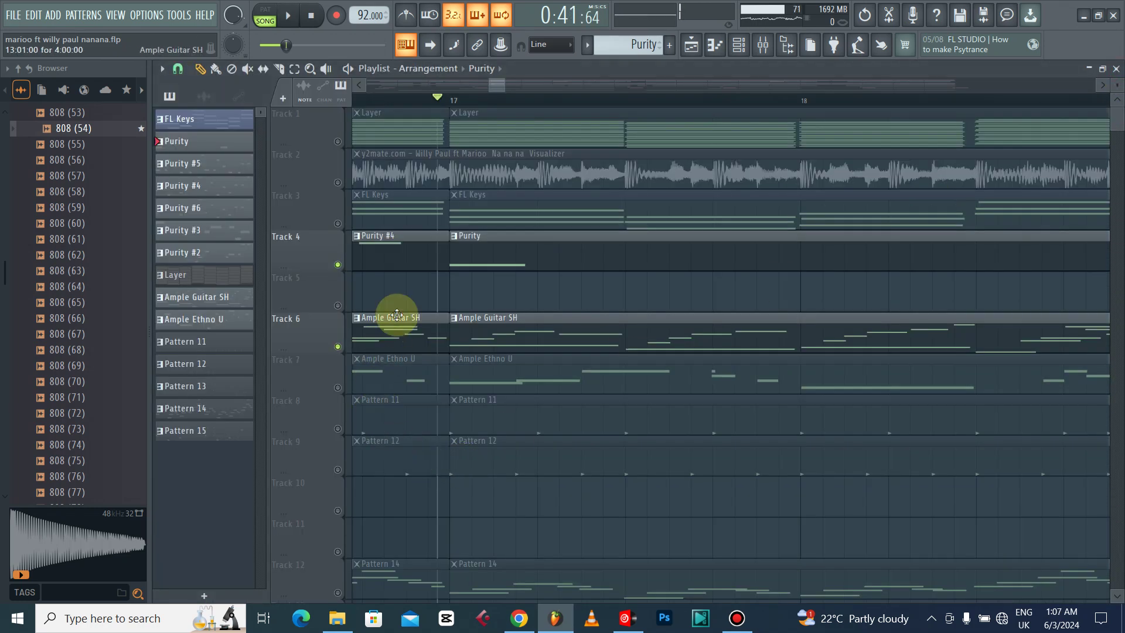
- Check which preset the Purity channel's instrument uses, and close the plugin and channel rack
click(739, 45)
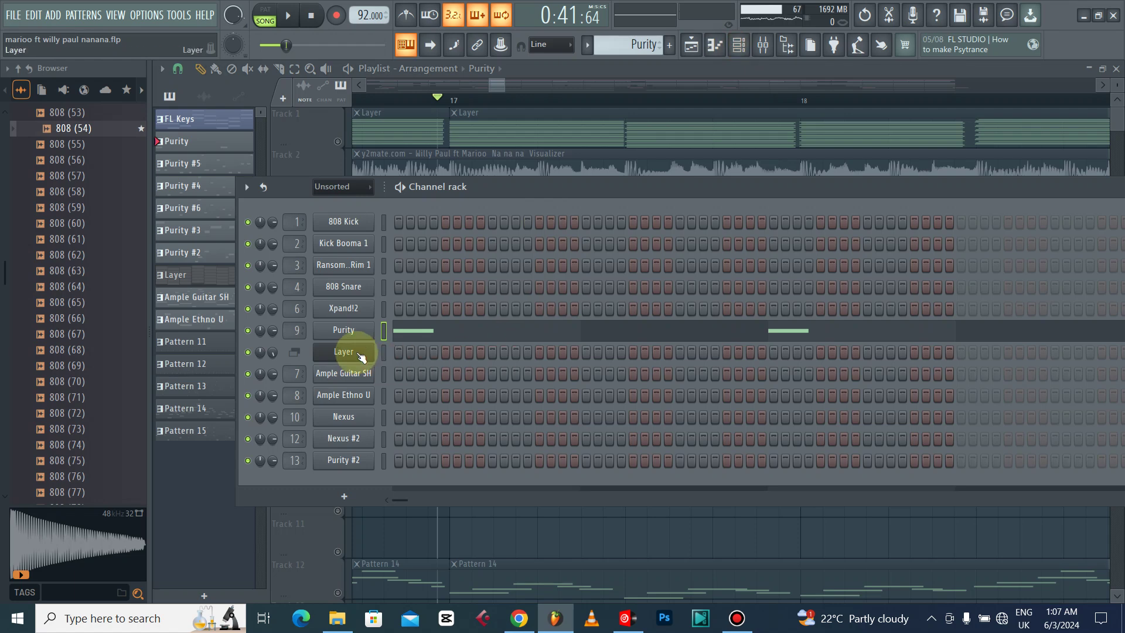
click(339, 331)
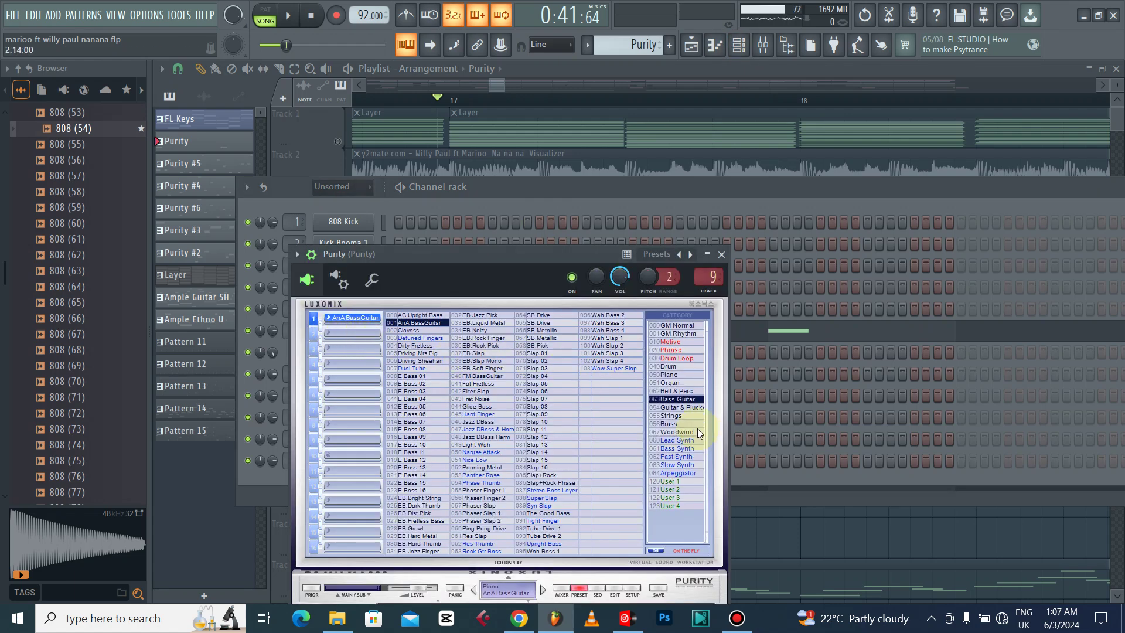
drag(460, 262, 452, 184)
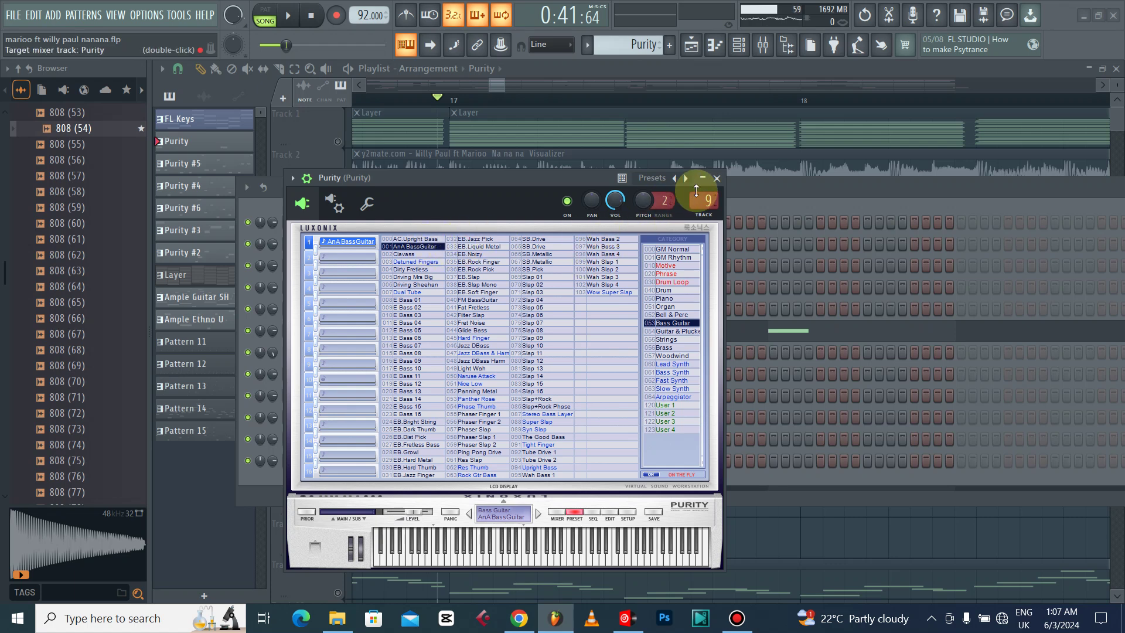
click(717, 178)
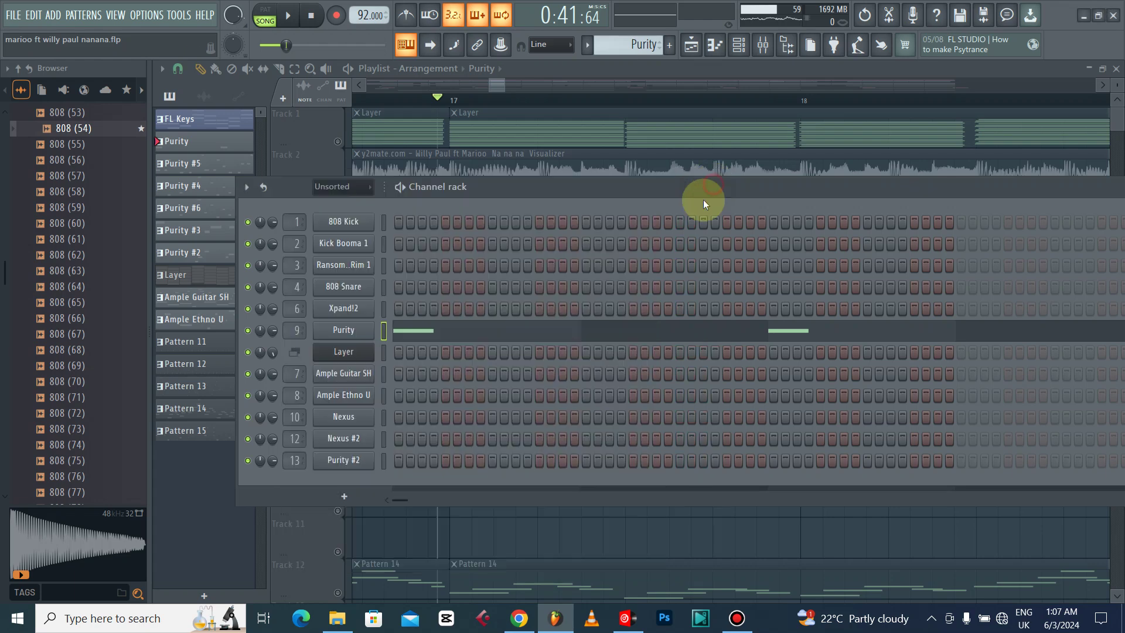
click(216, 478)
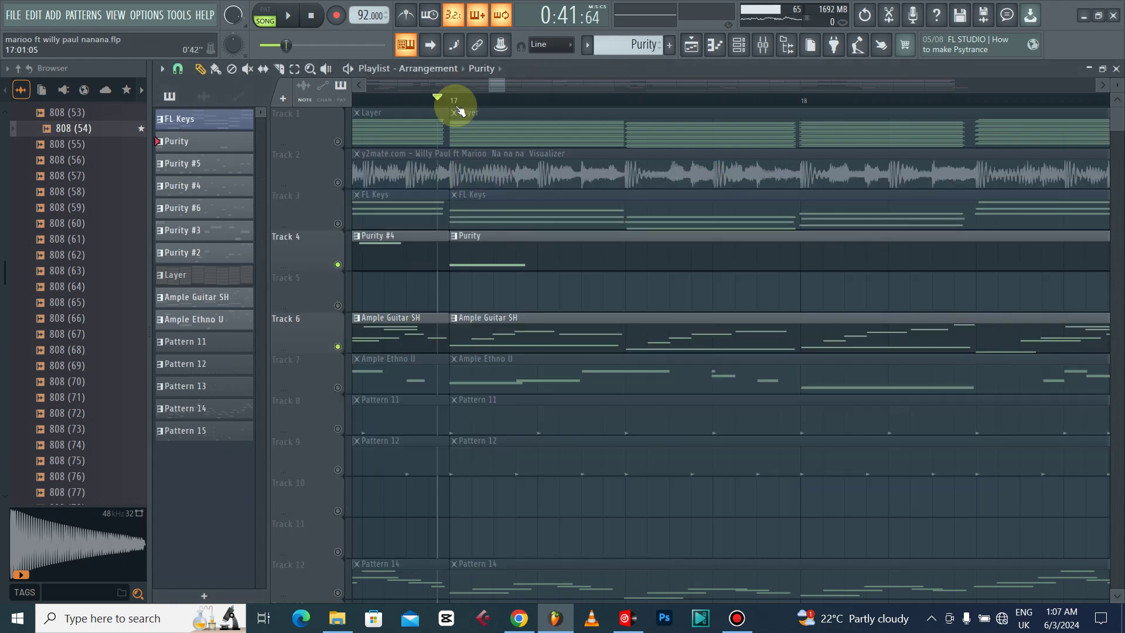
- Solo Track 7 with the Ample Ethno U clips and play the arrangement from bar 1
scroll(432, 100, down, 10)
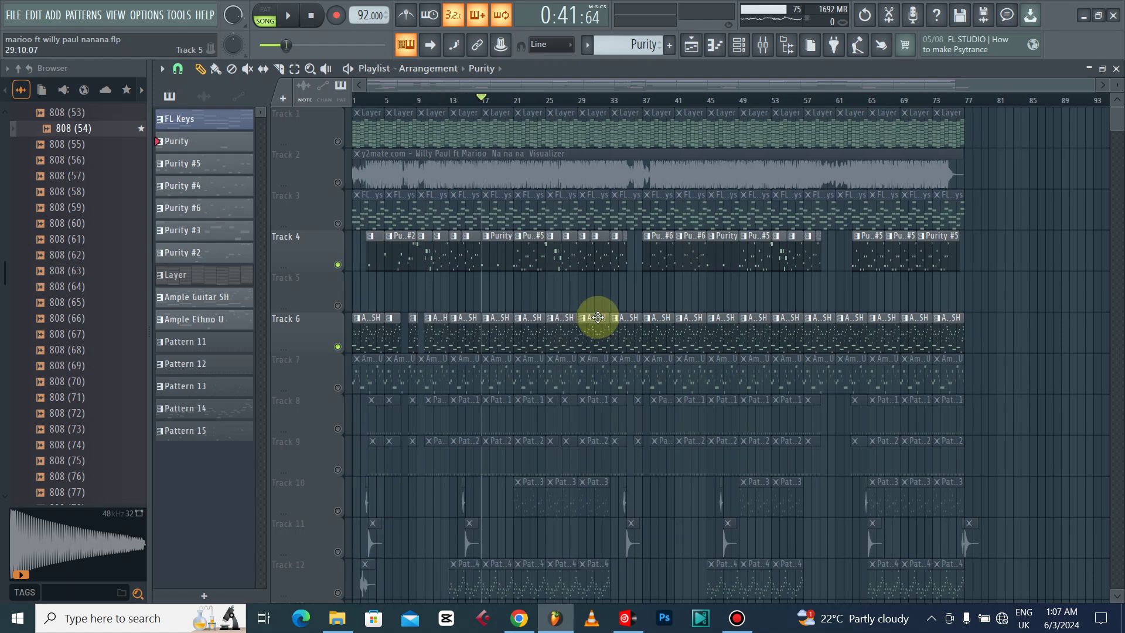
scroll(591, 308, down, 4)
scroll(591, 309, up, 4)
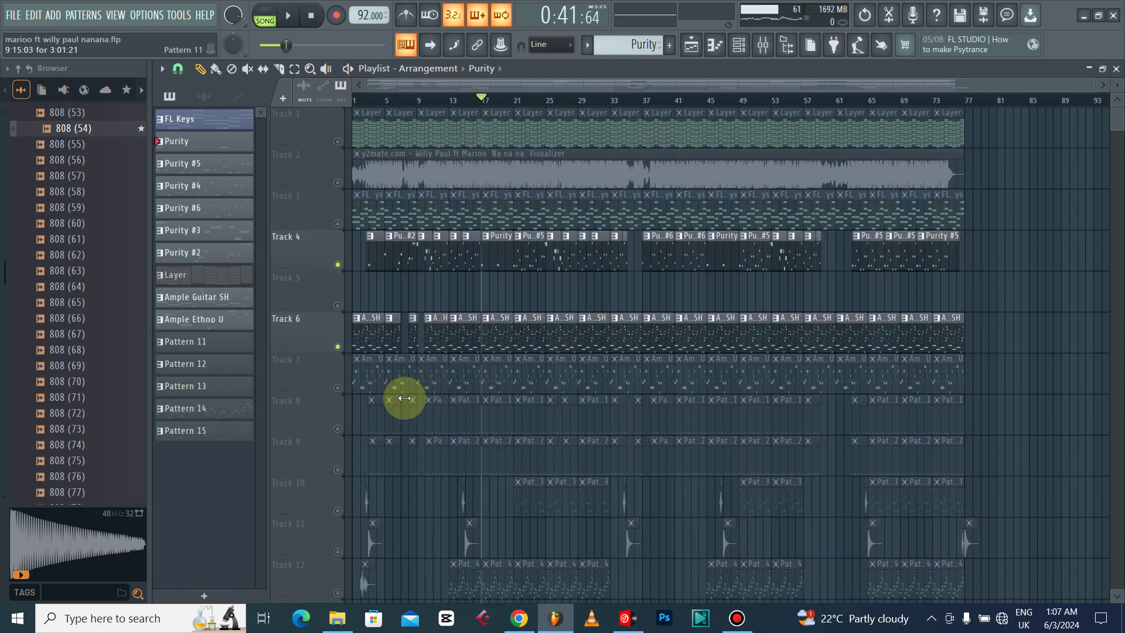
right_click(338, 388)
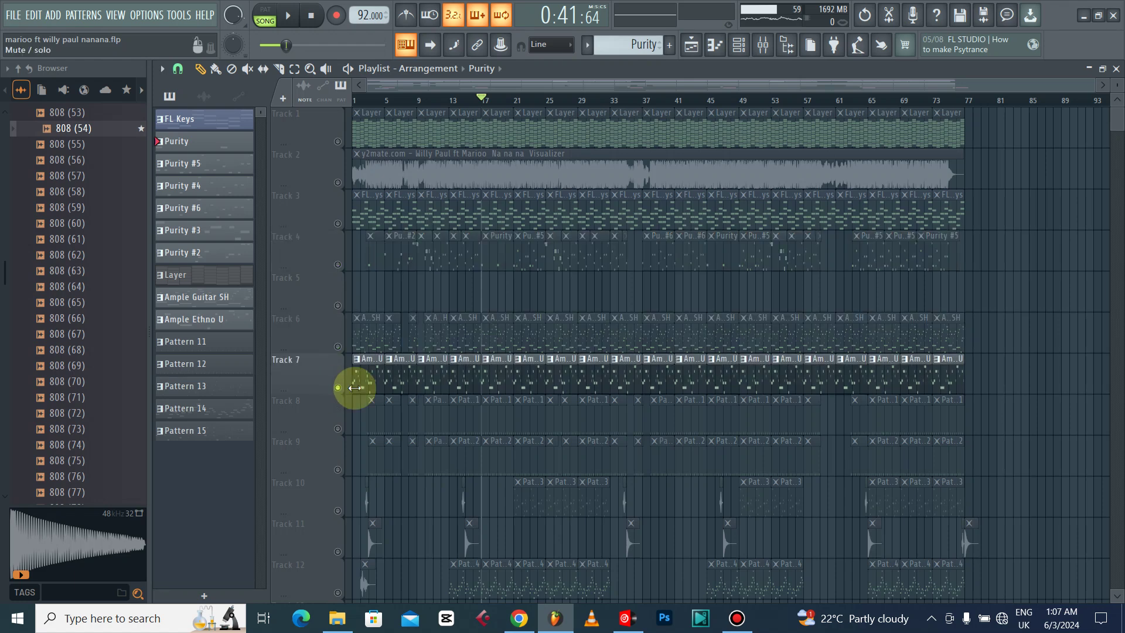
click(355, 100)
key(space)
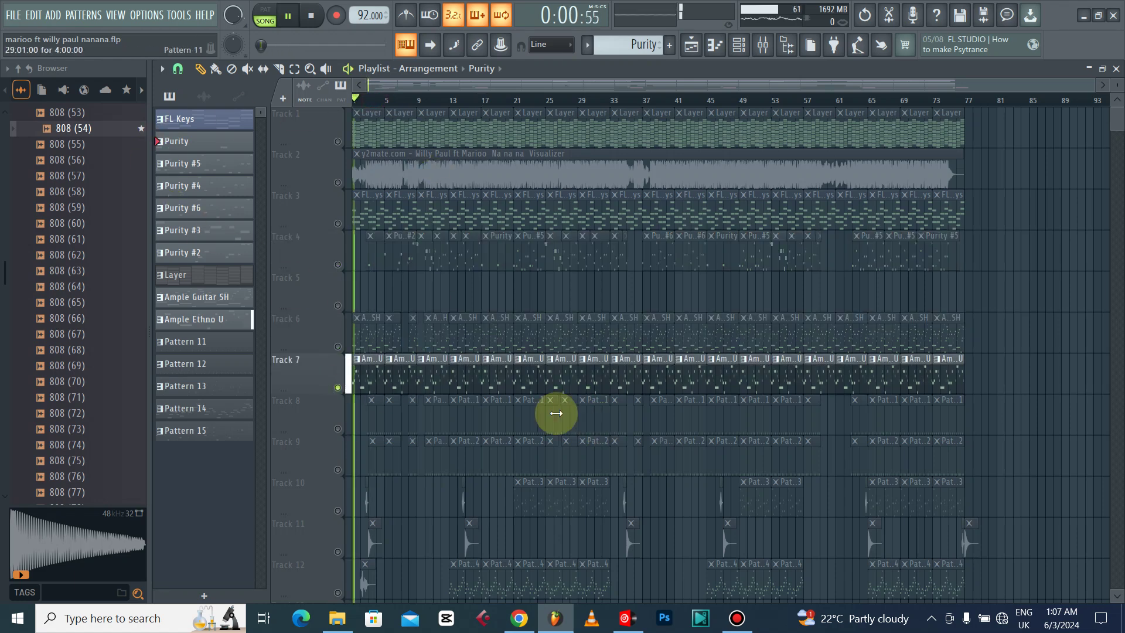
- Examine the first Ample Ethno U clip's notes in the piano roll during playback and return to the playlist
double_click(365, 382)
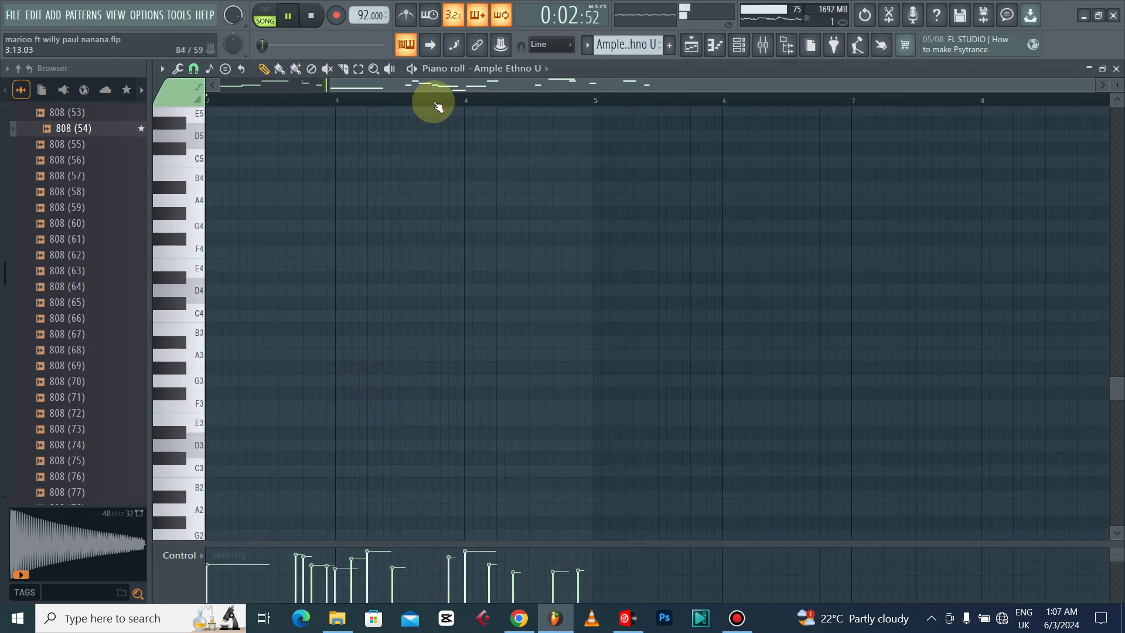
scroll(530, 309, up, 5)
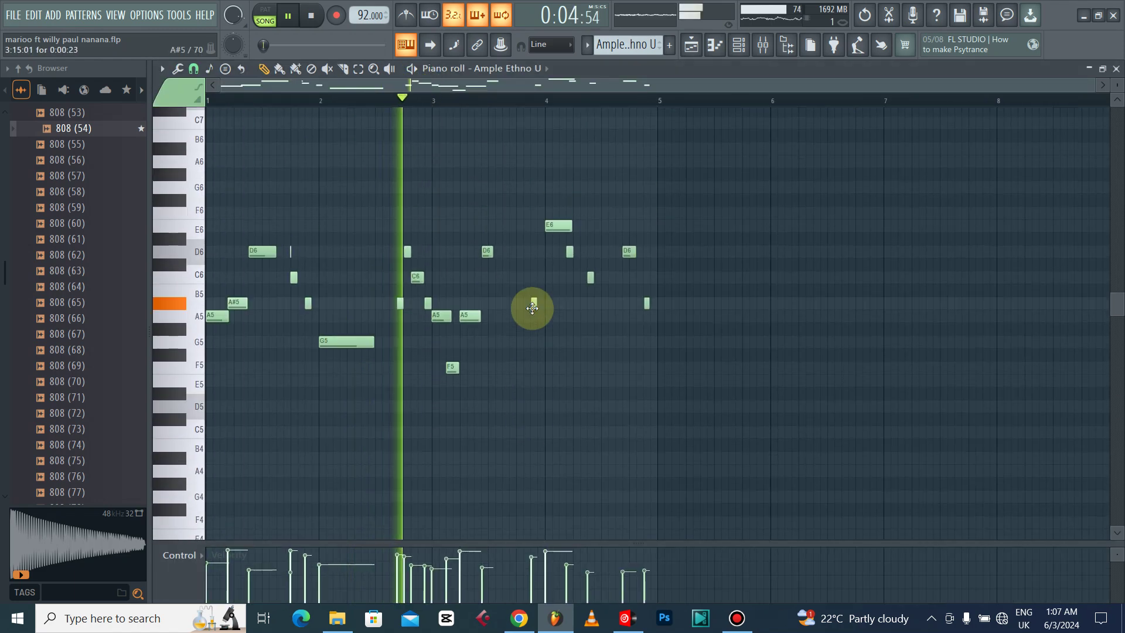
key(space)
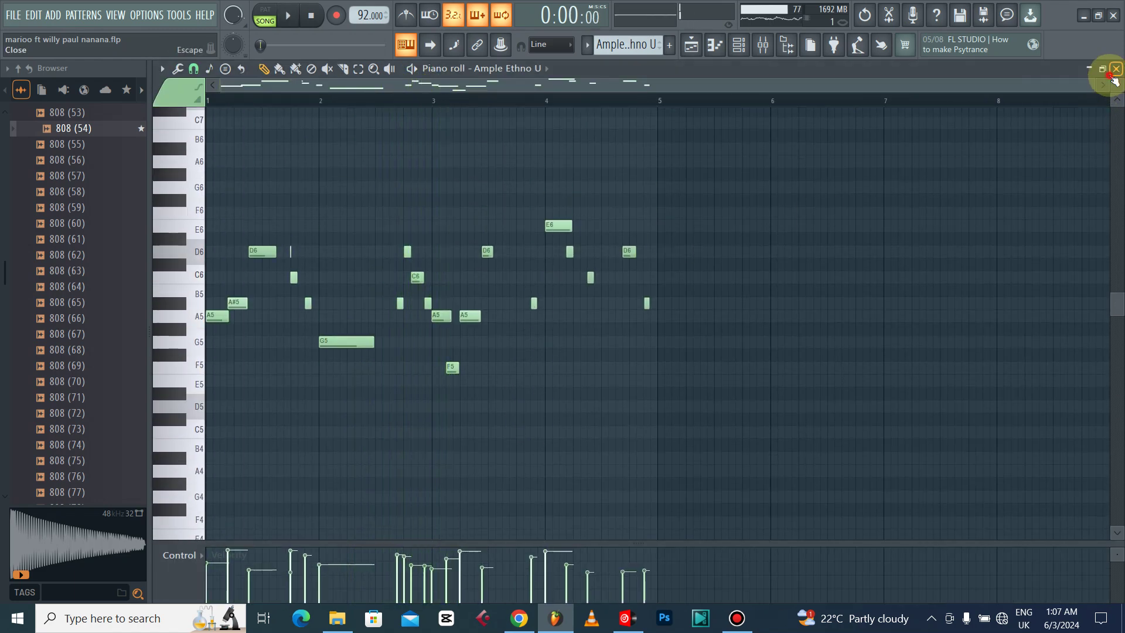
click(1112, 73)
- Set the playback position to the start of bar 13, where the Pattern 14 clips begin
scroll(418, 391, down, 3)
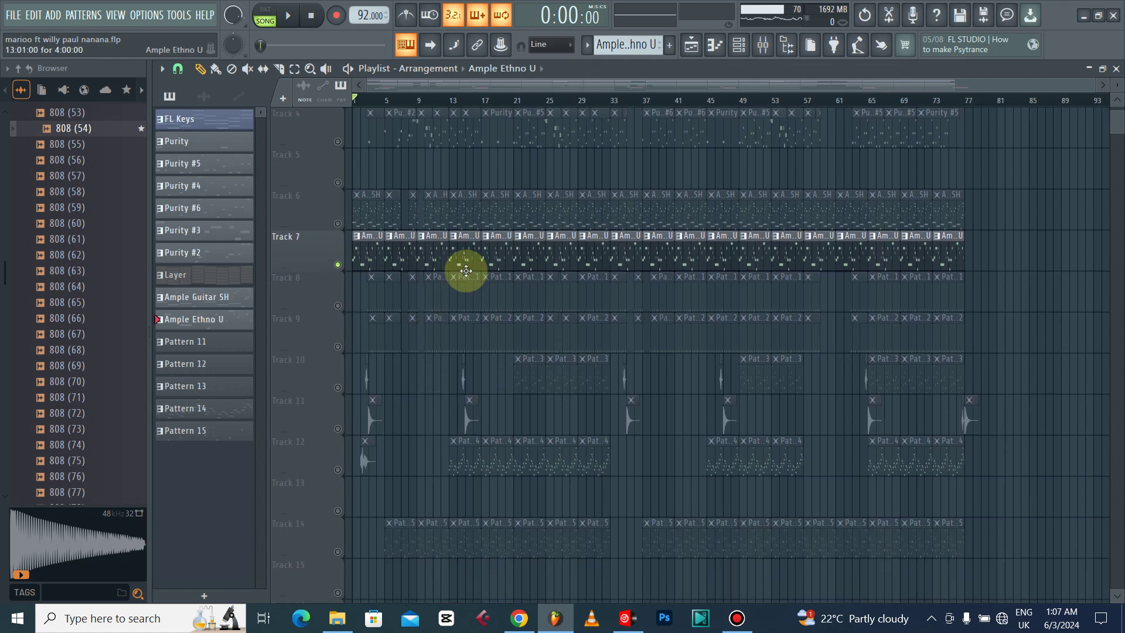
click(463, 104)
scroll(463, 103, up, 5)
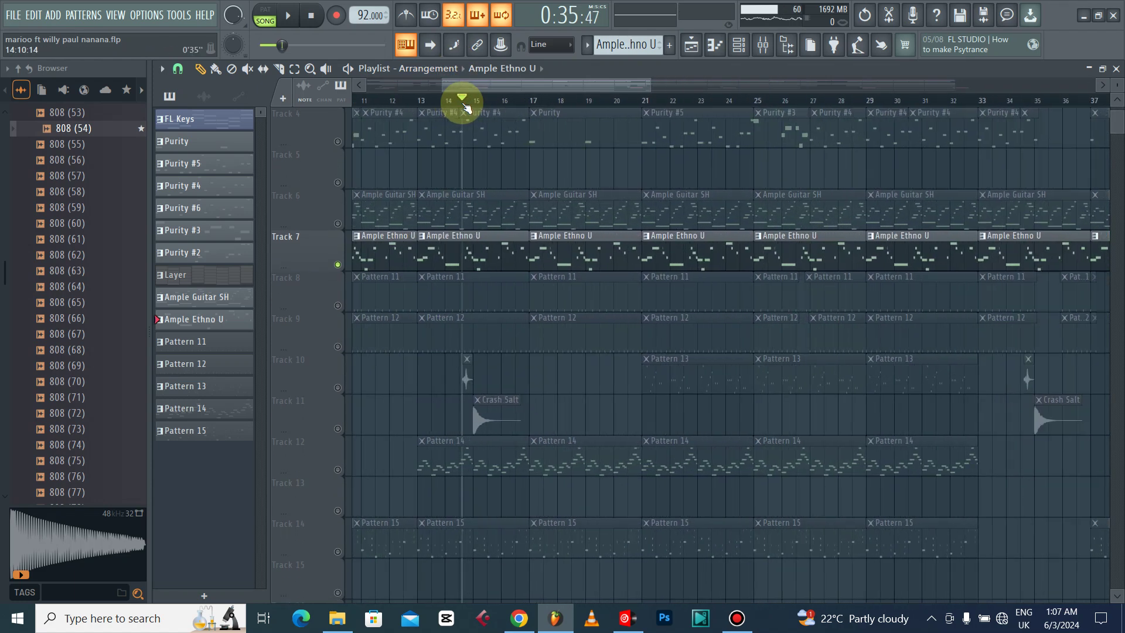
scroll(415, 100, up, 3)
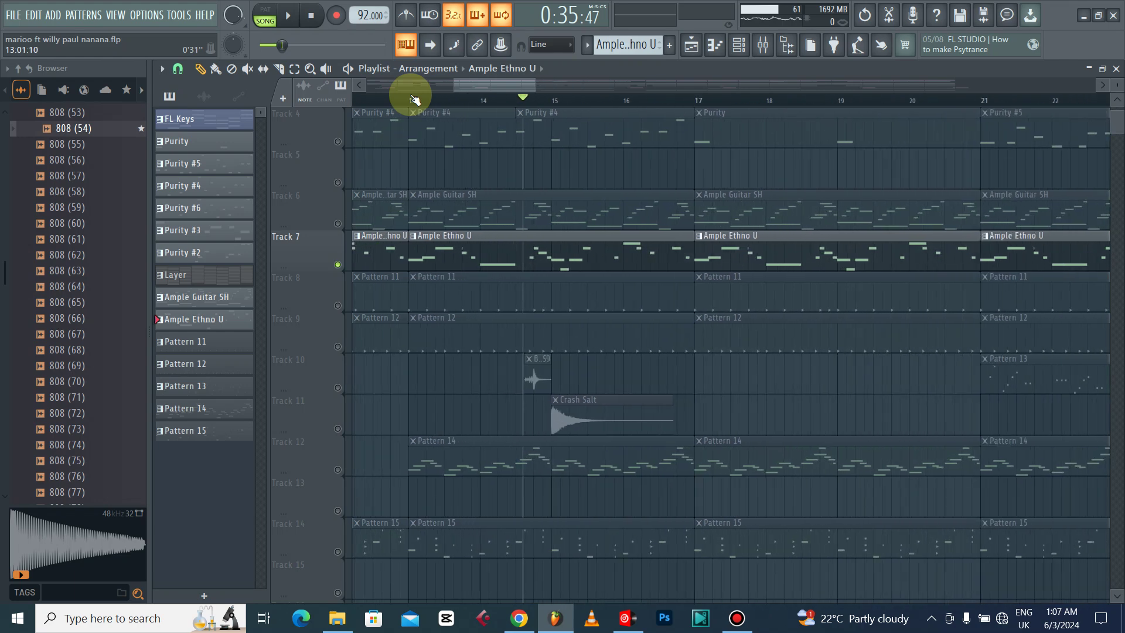
scroll(412, 100, up, 3)
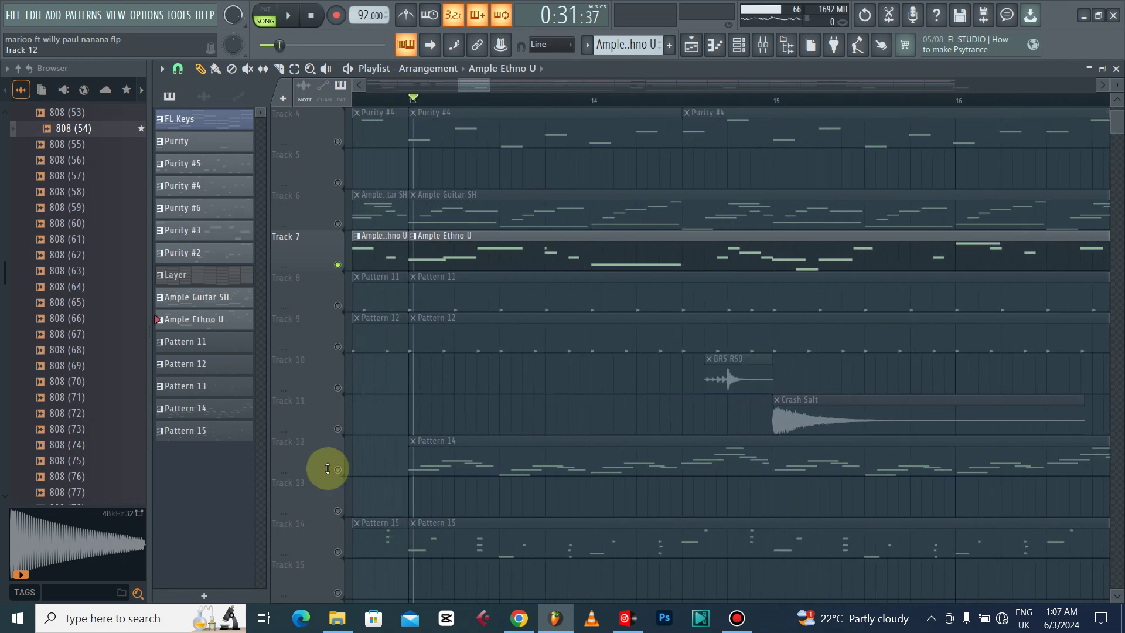
- Solo Track 12 and examine the Pattern 14 clip's notes in the piano roll during playback
click(346, 474)
key(space)
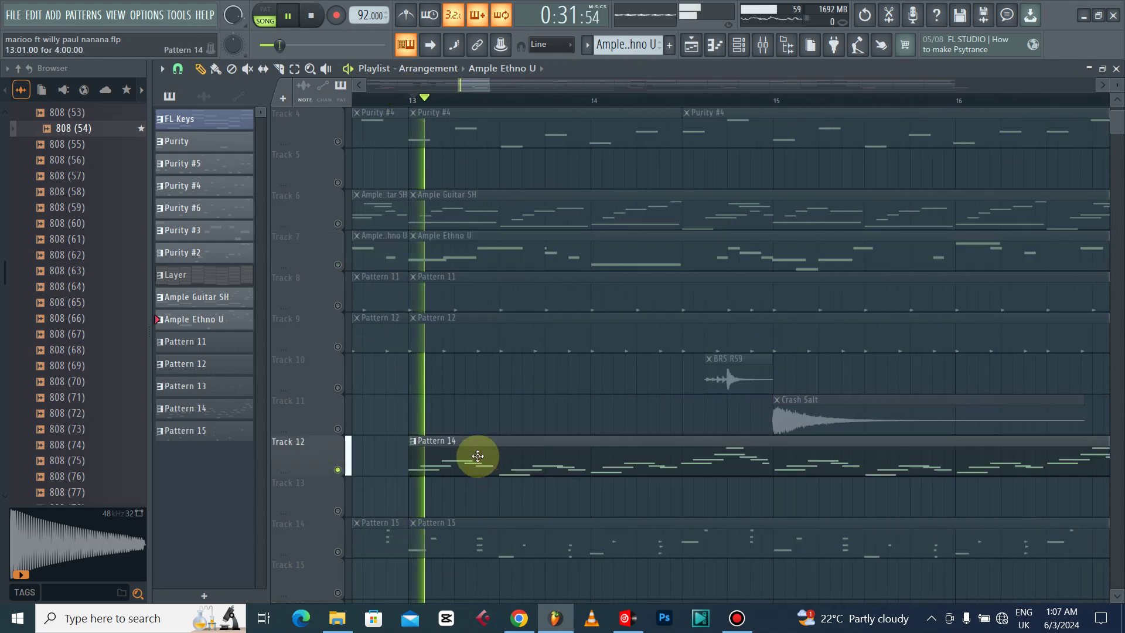
double_click(478, 456)
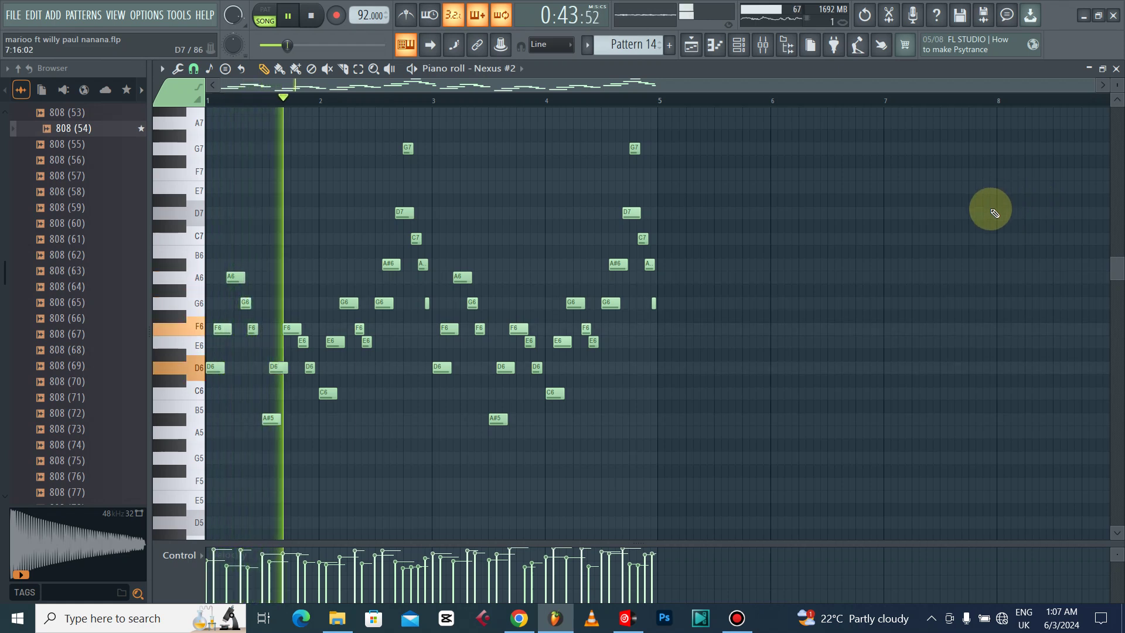
key(space)
- Check the guitar preset loaded in the Nexus #2 instrument and return to the playlist
click(737, 45)
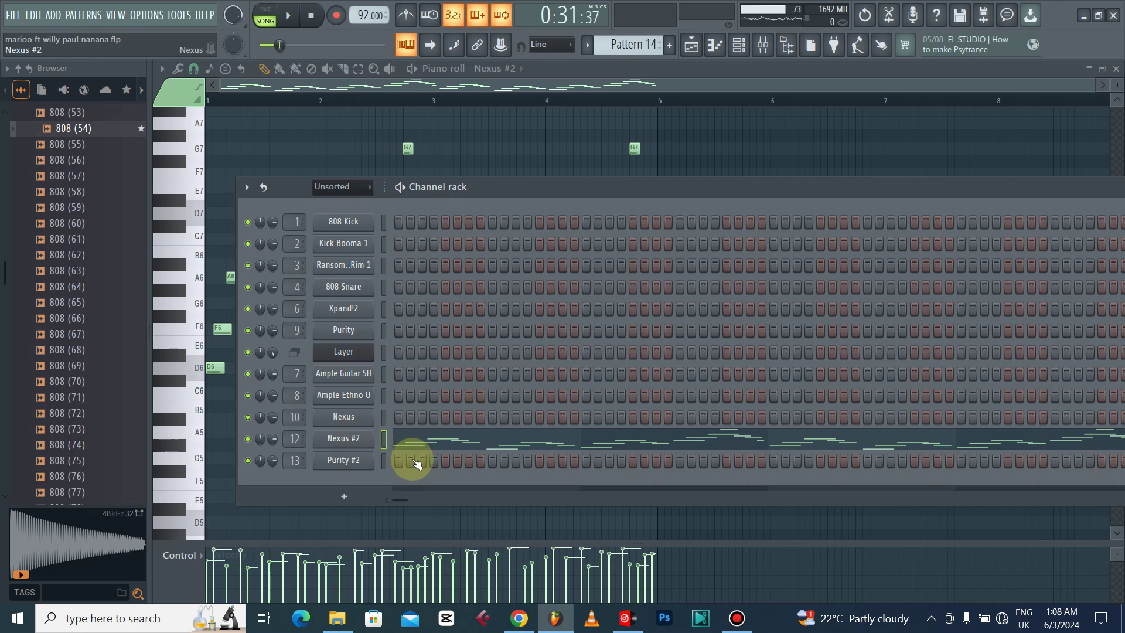
click(369, 436)
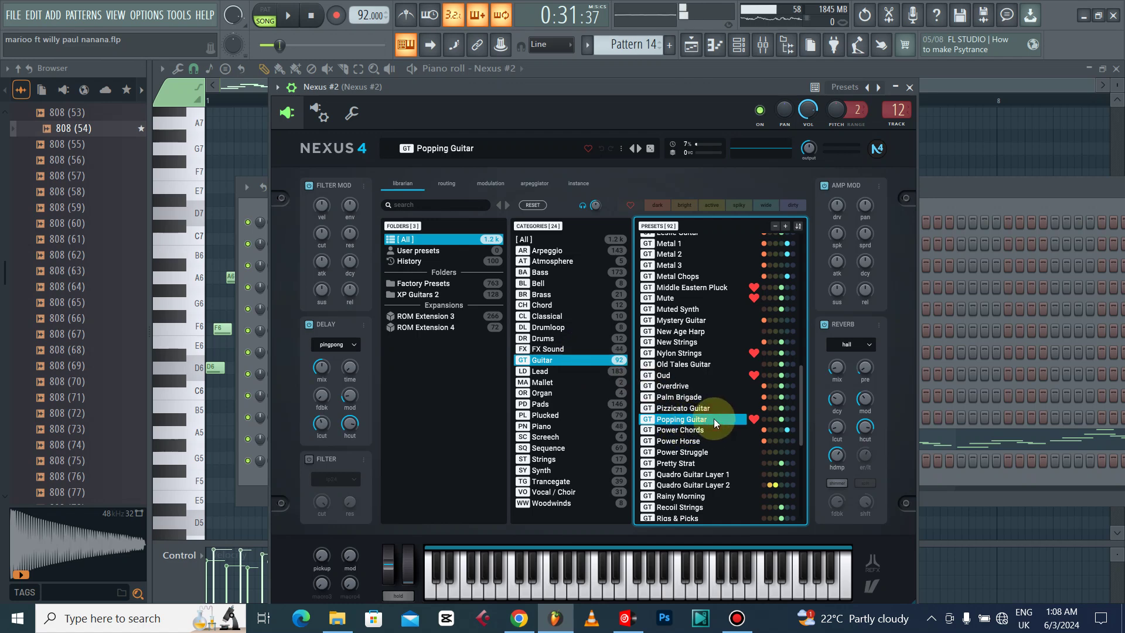
click(923, 101)
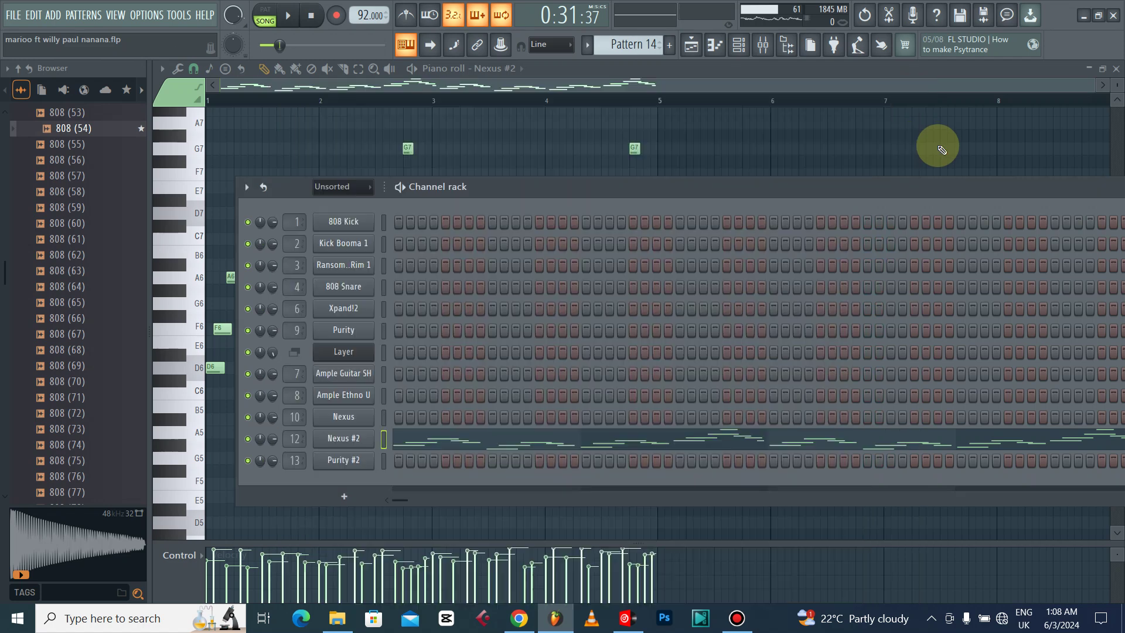
right_click(937, 145)
click(1116, 69)
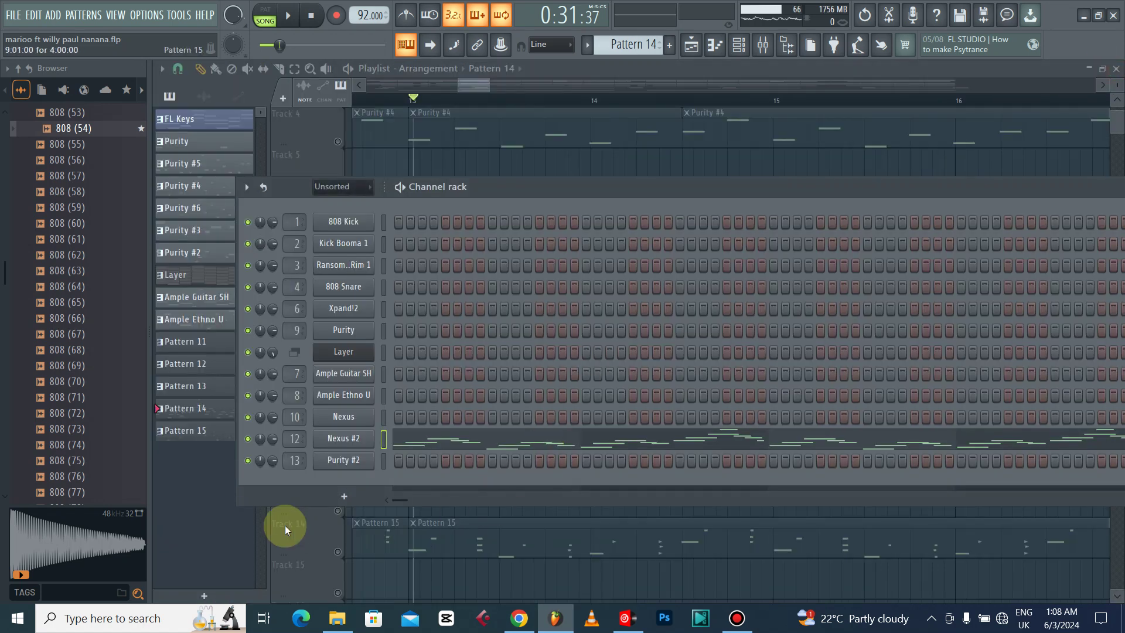
click(200, 487)
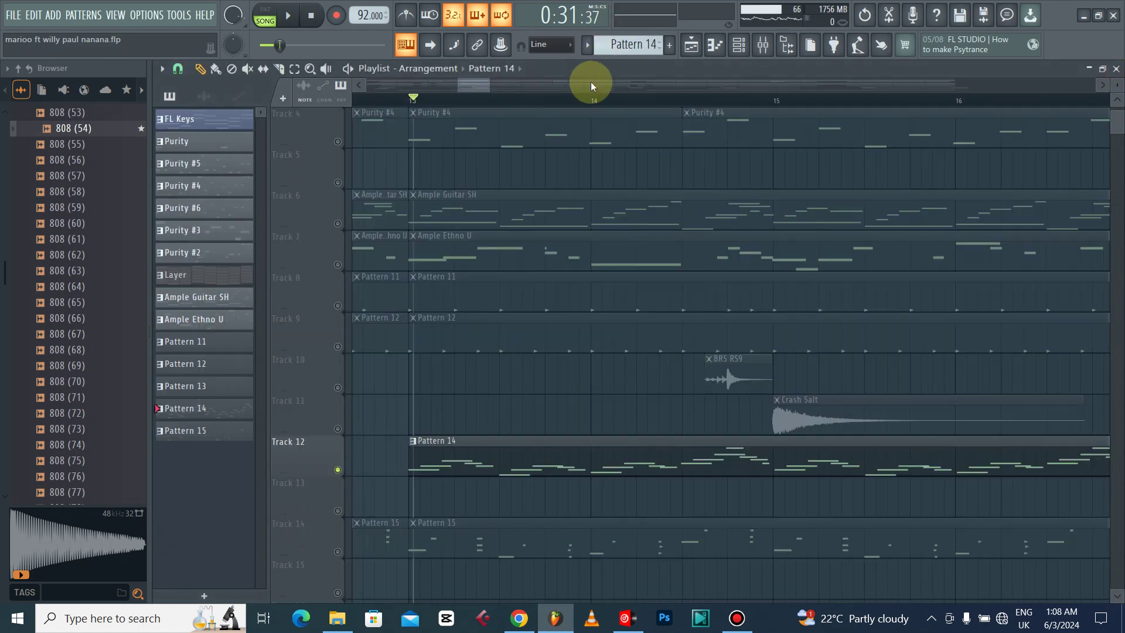
- Solo Track 10 with the Pattern 13 clips and play from just before bar 21
scroll(589, 93, down, 5)
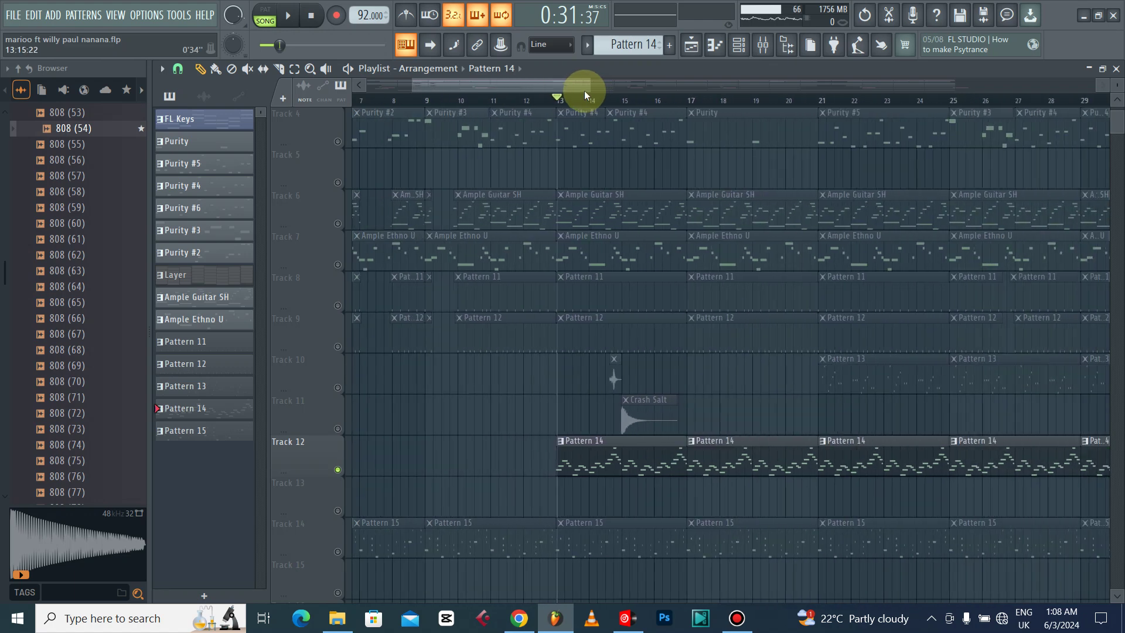
scroll(829, 106, up, 3)
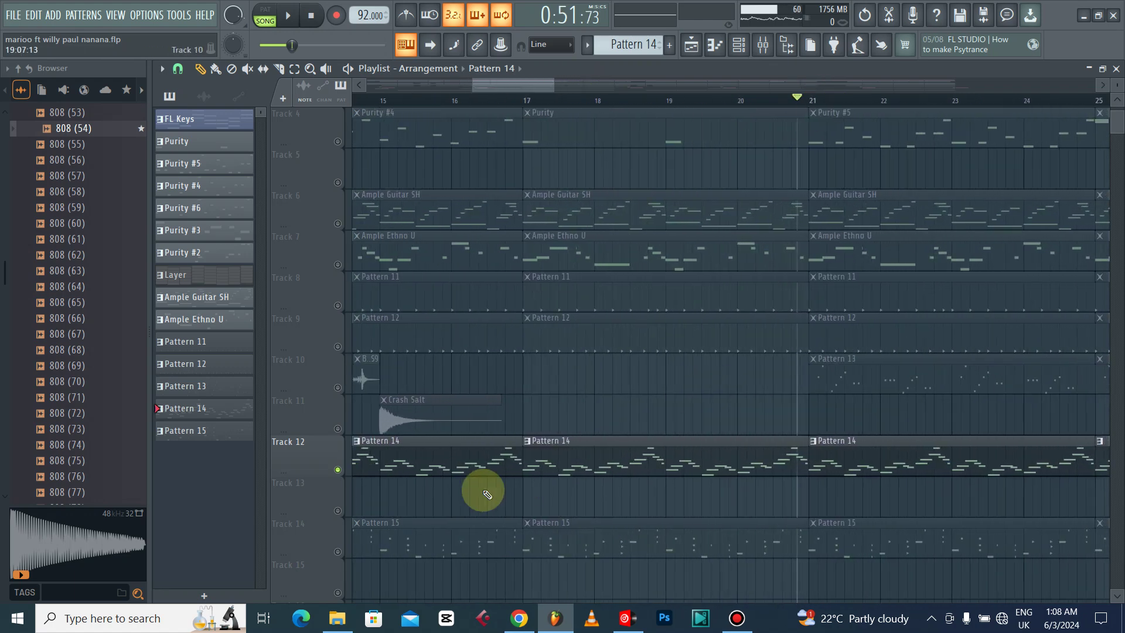
click(330, 388)
key(space)
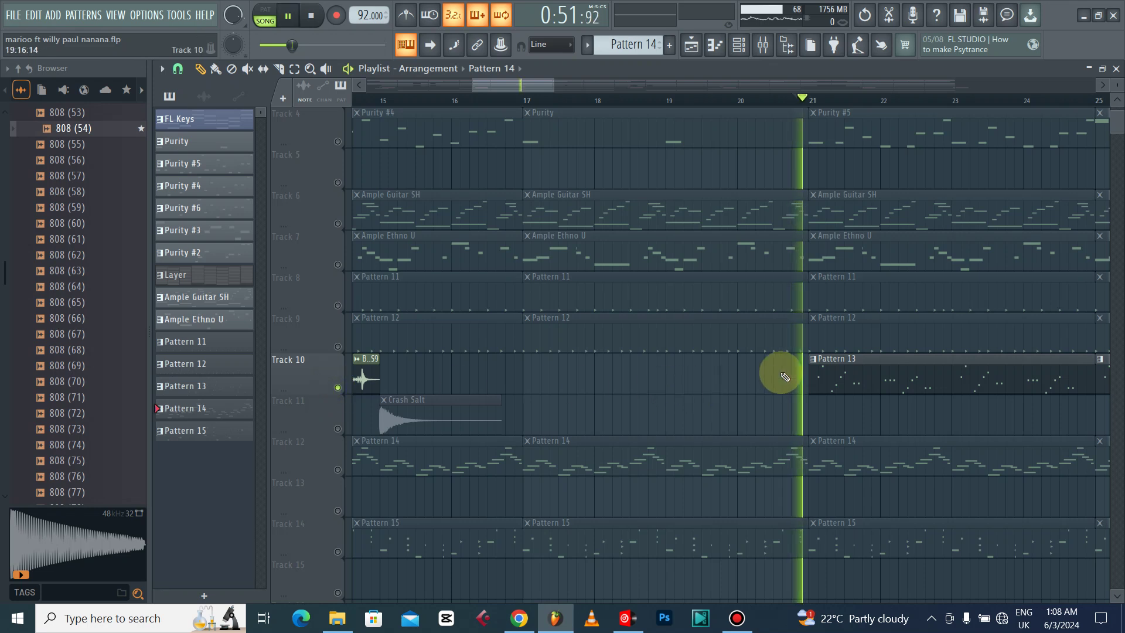
- Examine the Pattern 13 clip's notes in the piano roll during playback, then stop playback
double_click(870, 375)
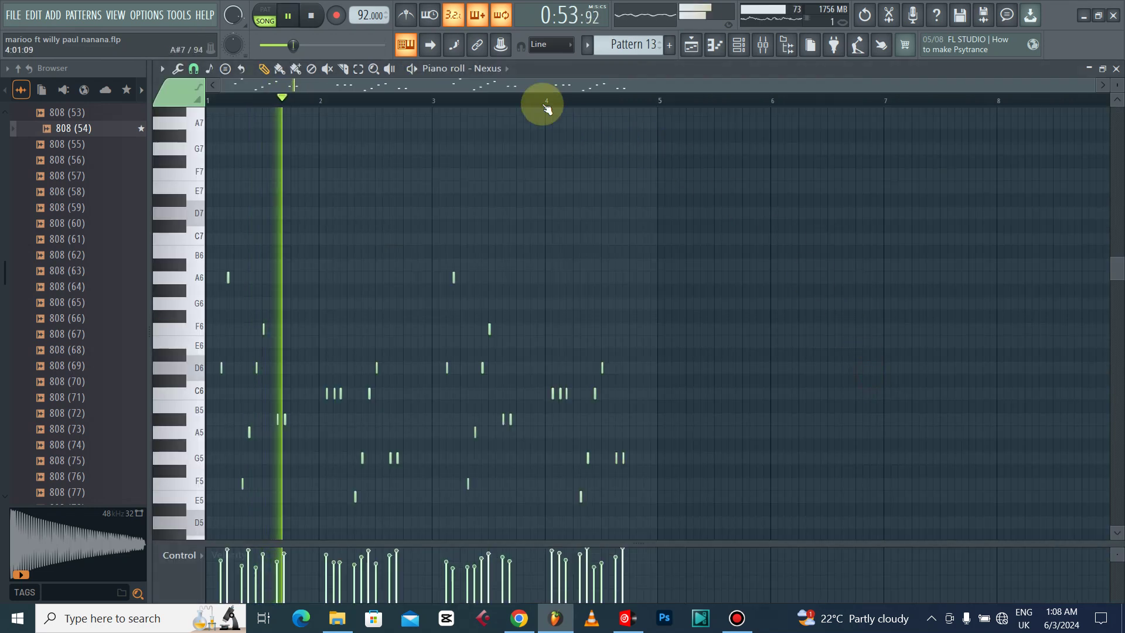
scroll(682, 253, down, 3)
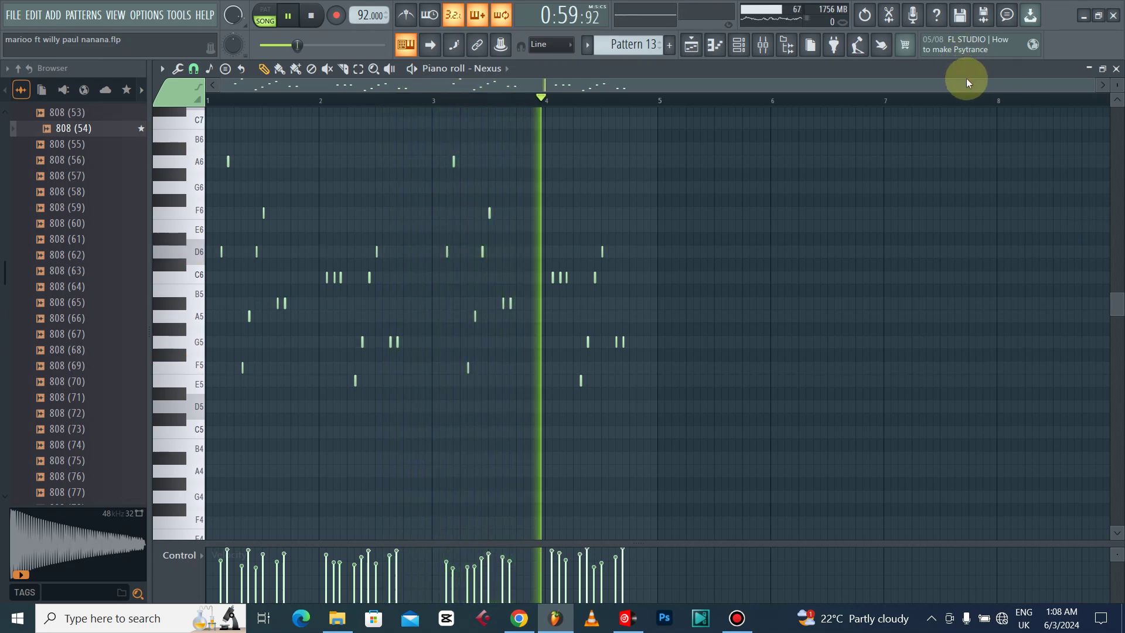
key(space)
- Open the Nexus channel's instrument and select the Double Cut Muted preset in the Guitar category
click(739, 45)
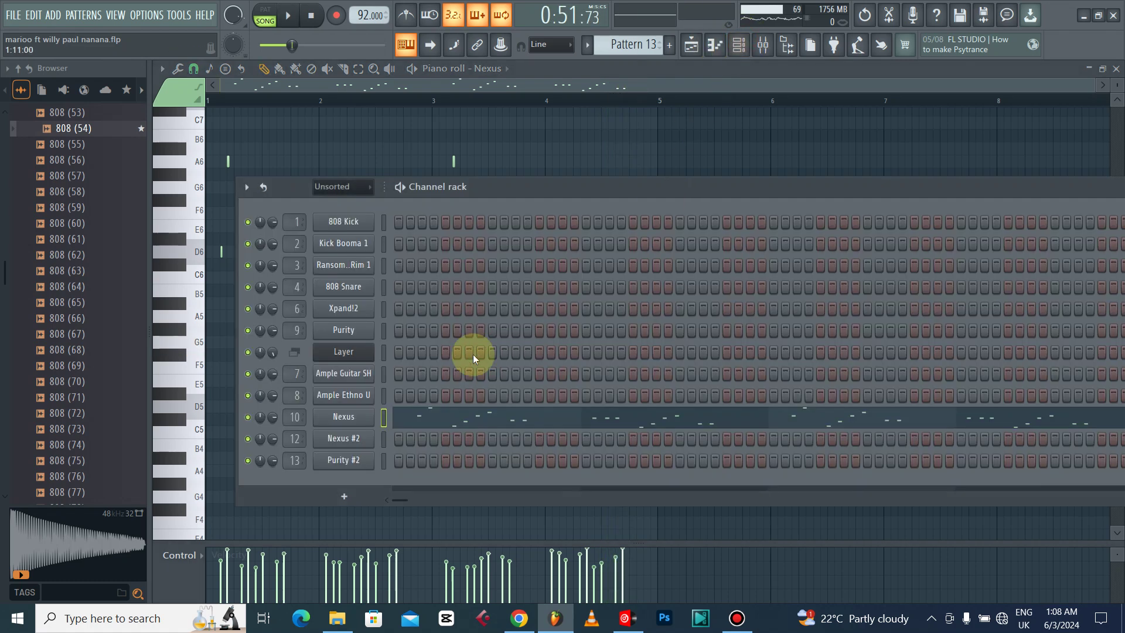
click(362, 420)
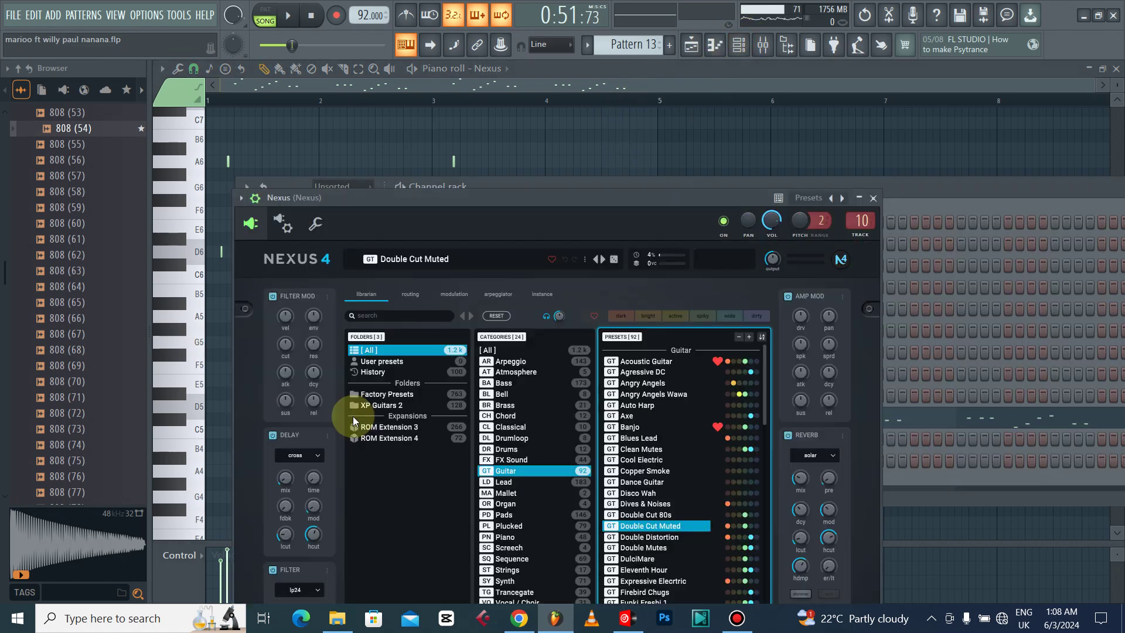
click(511, 472)
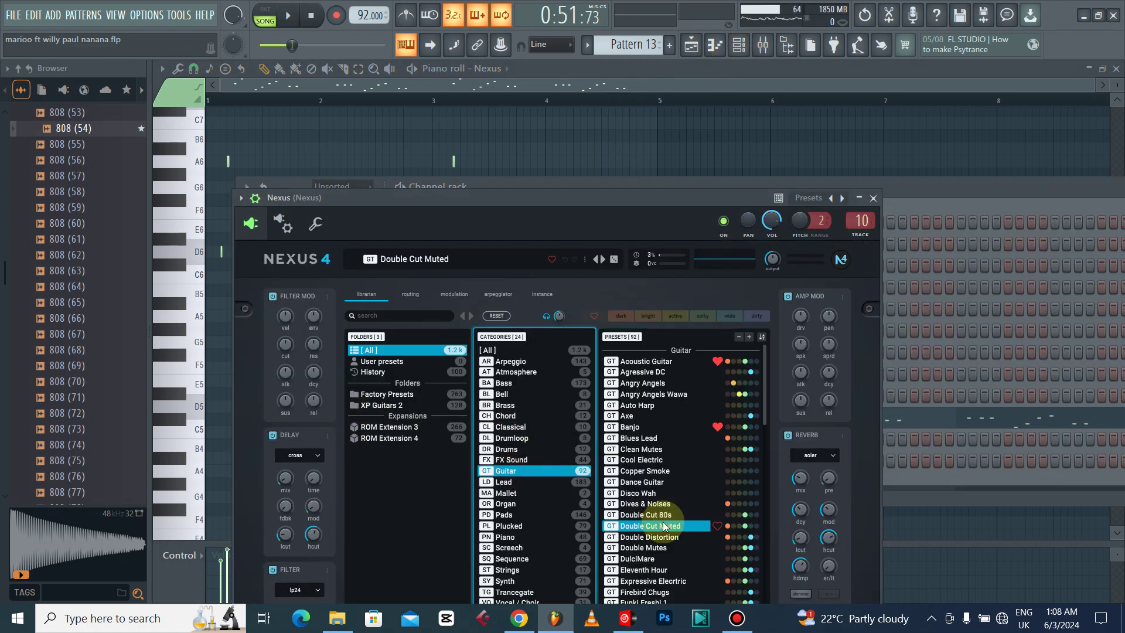
click(664, 525)
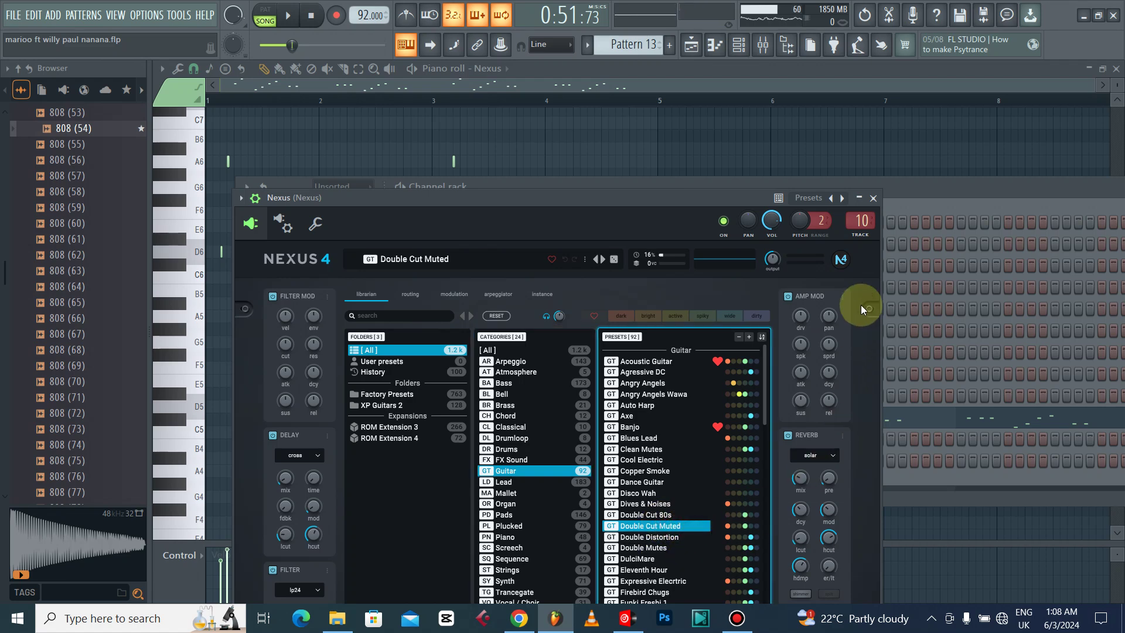
- Close the Nexus instrument, the channel rack and the piano roll to return to the playlist
click(891, 190)
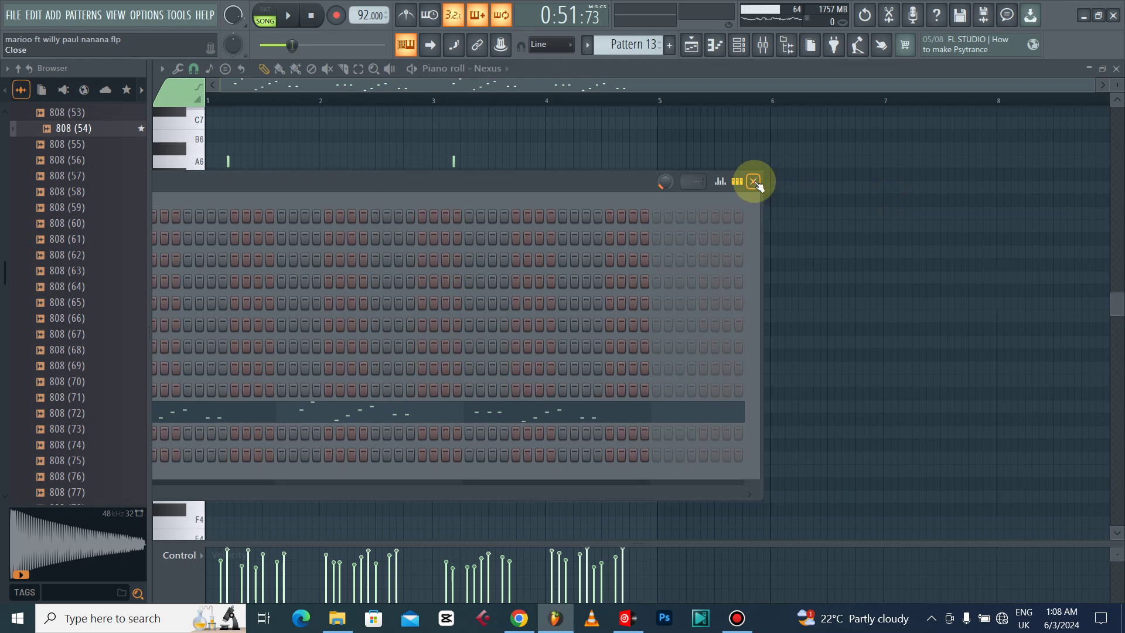
click(754, 181)
click(1116, 68)
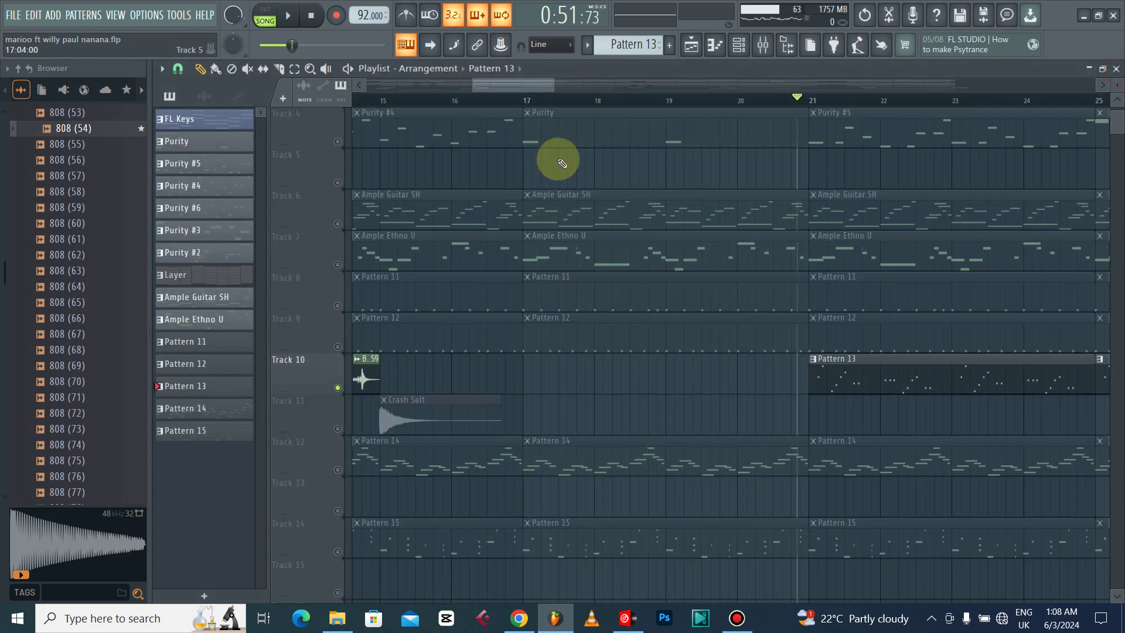
- Unmute Track 12 with the Pattern 14 clips alongside Track 10 and play from bar 21
scroll(673, 98, down, 10)
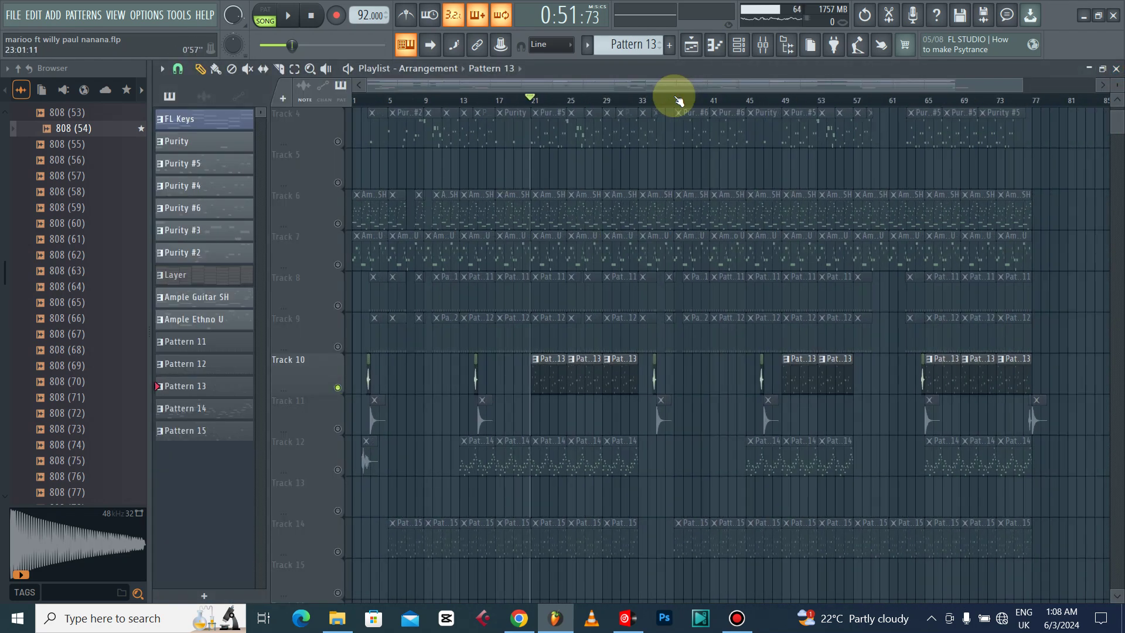
scroll(646, 260, up, 2)
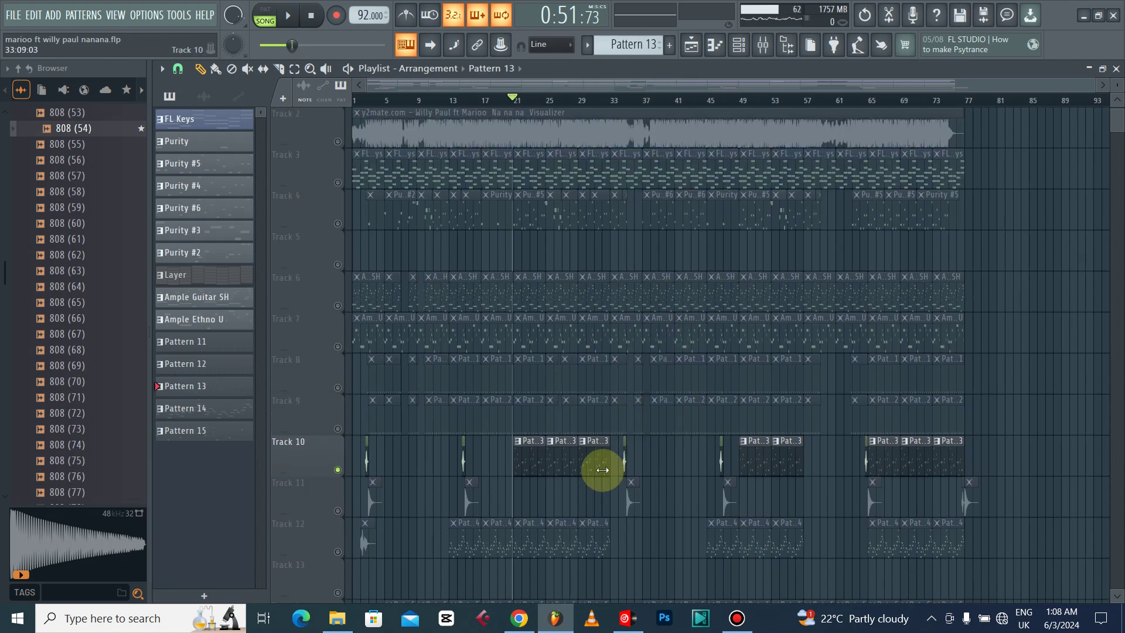
click(342, 551)
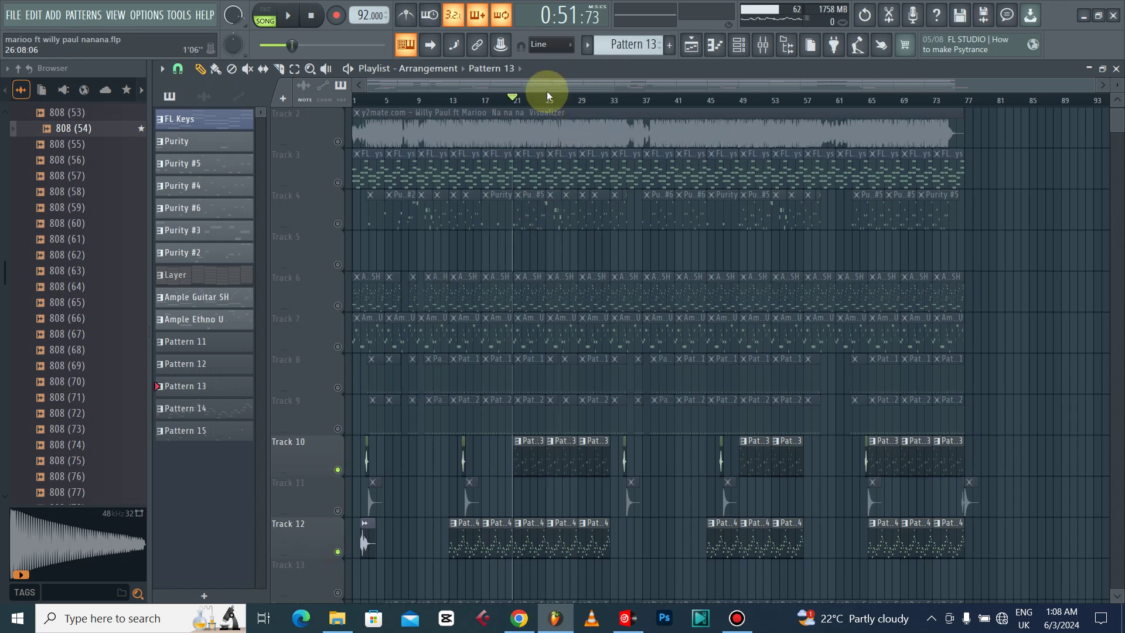
scroll(516, 96, up, 10)
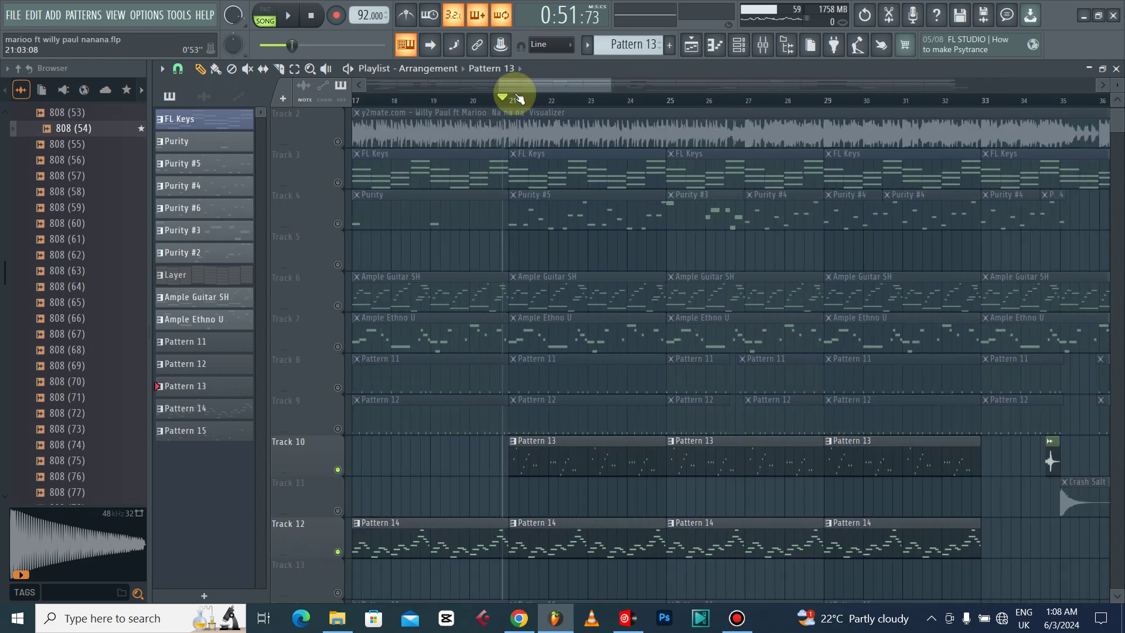
scroll(498, 101, up, 4)
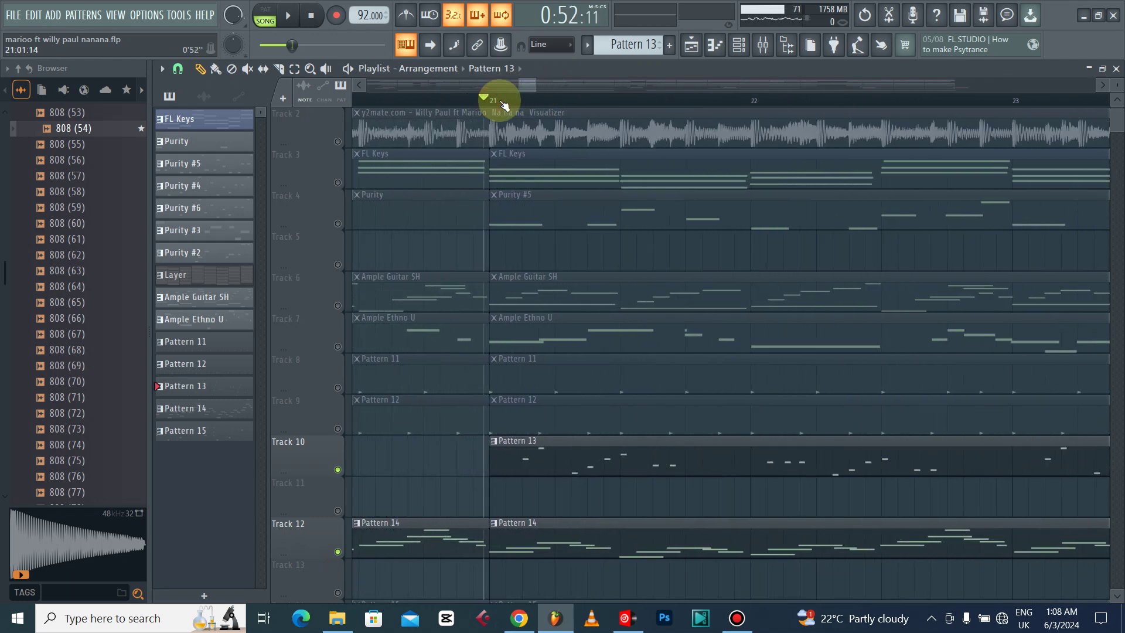
scroll(492, 104, up, 2)
scroll(467, 103, down, 4)
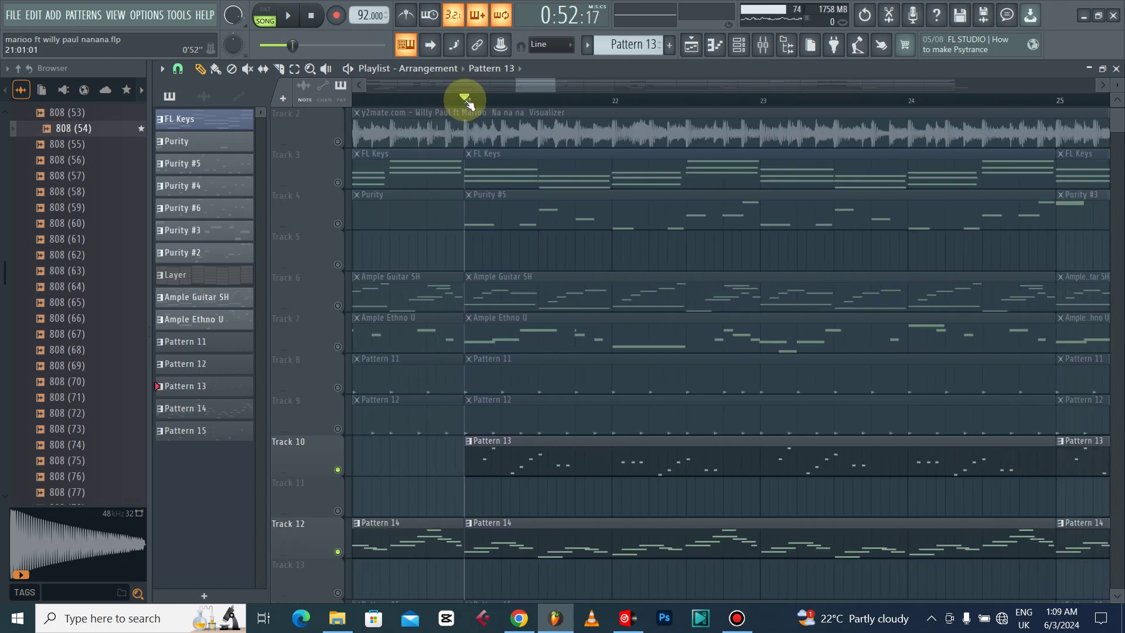
key(space)
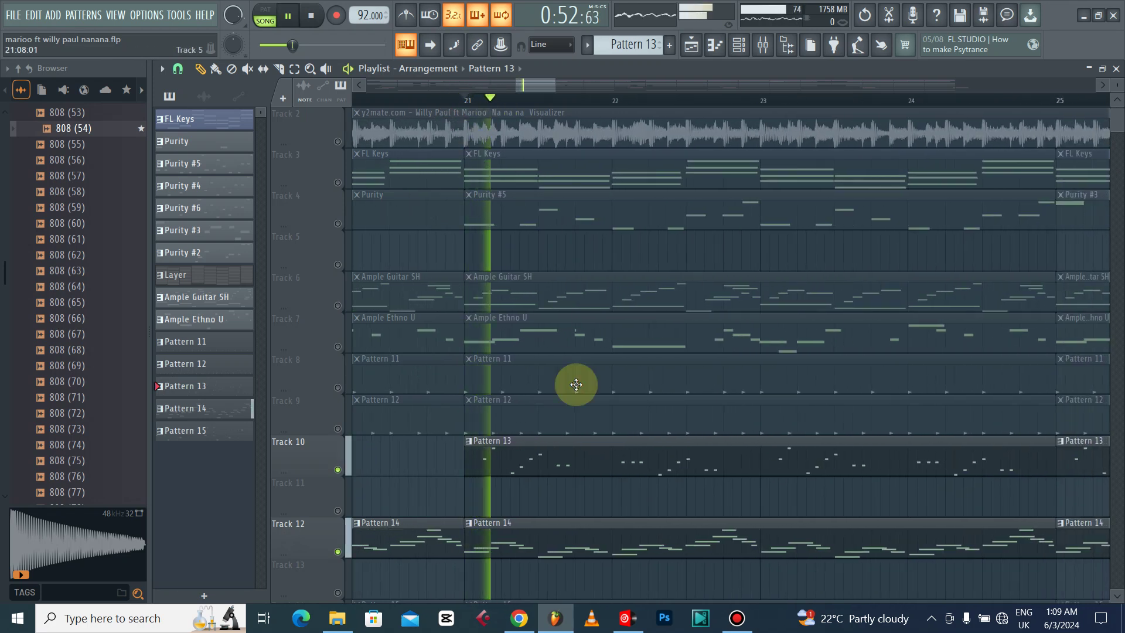
- Unmute Tracks 6, 7, 4 and 3 during playback and replay the section from about bar 21
click(338, 306)
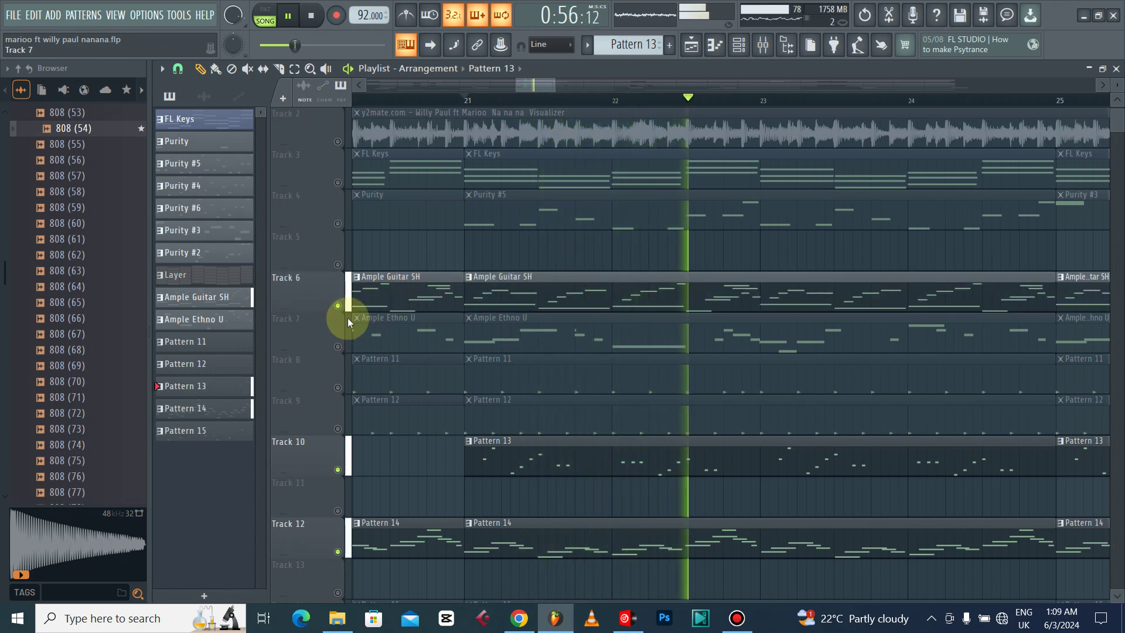
click(338, 346)
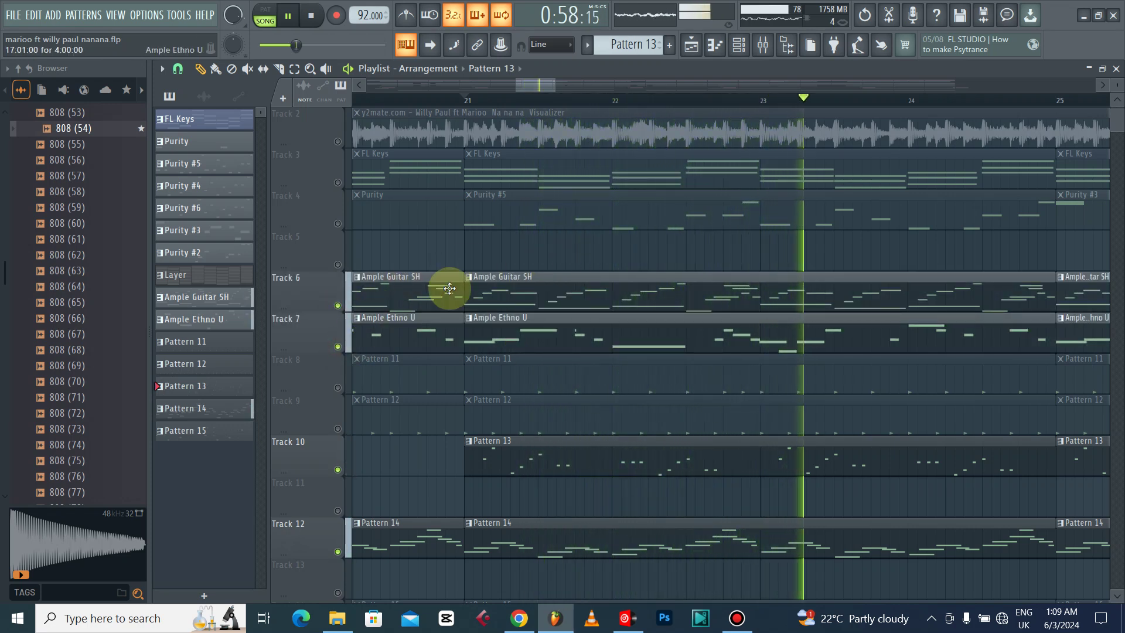
click(338, 224)
click(338, 182)
click(450, 98)
scroll(451, 99, down, 4)
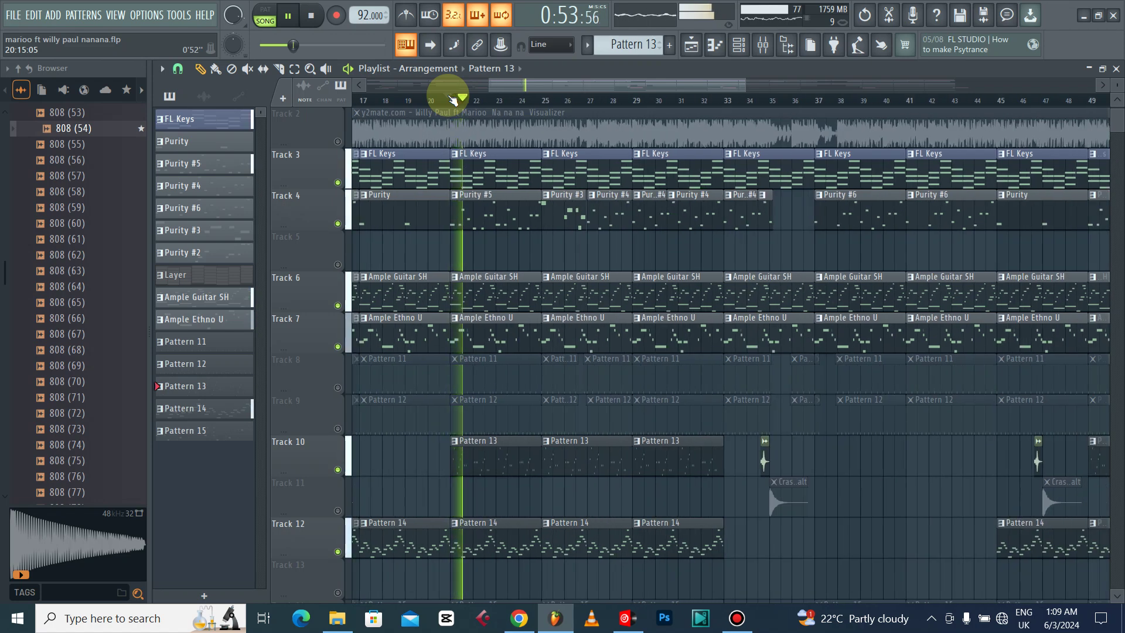
- Audition Track 14's Pattern 15 clips, first with the other unmuted tracks and then soloed, and stop playback
scroll(580, 311, down, 5)
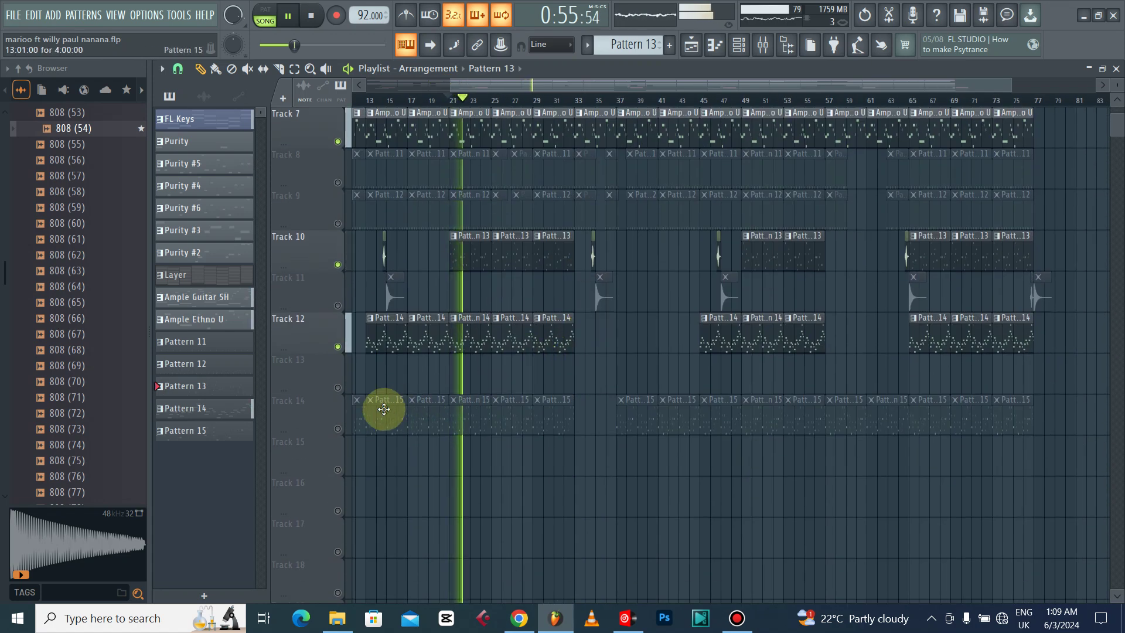
click(338, 430)
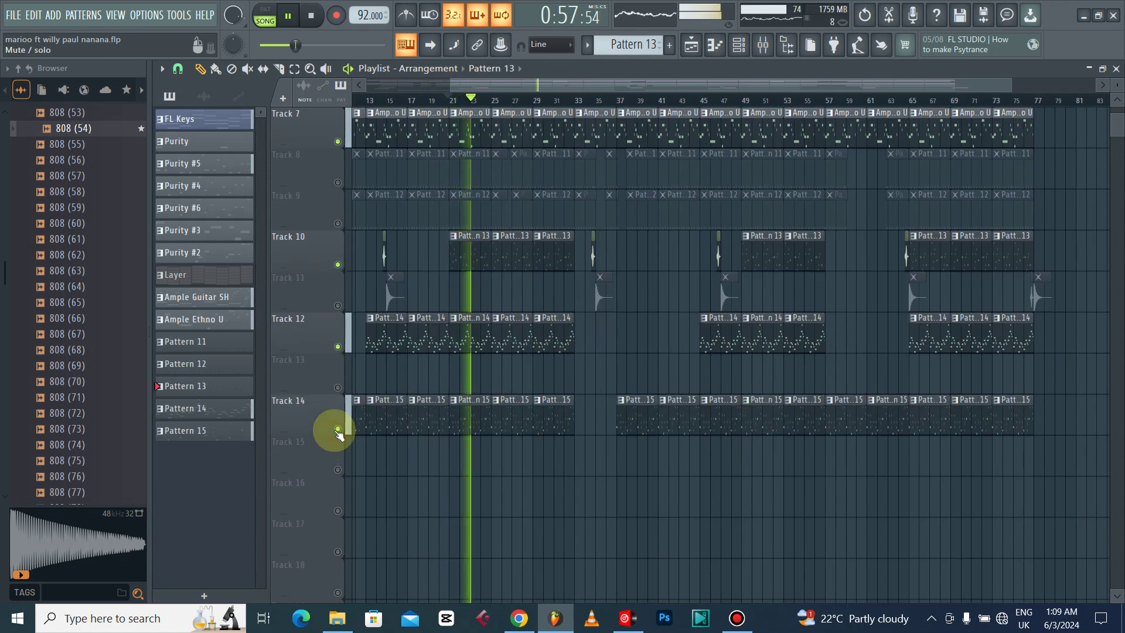
right_click(338, 429)
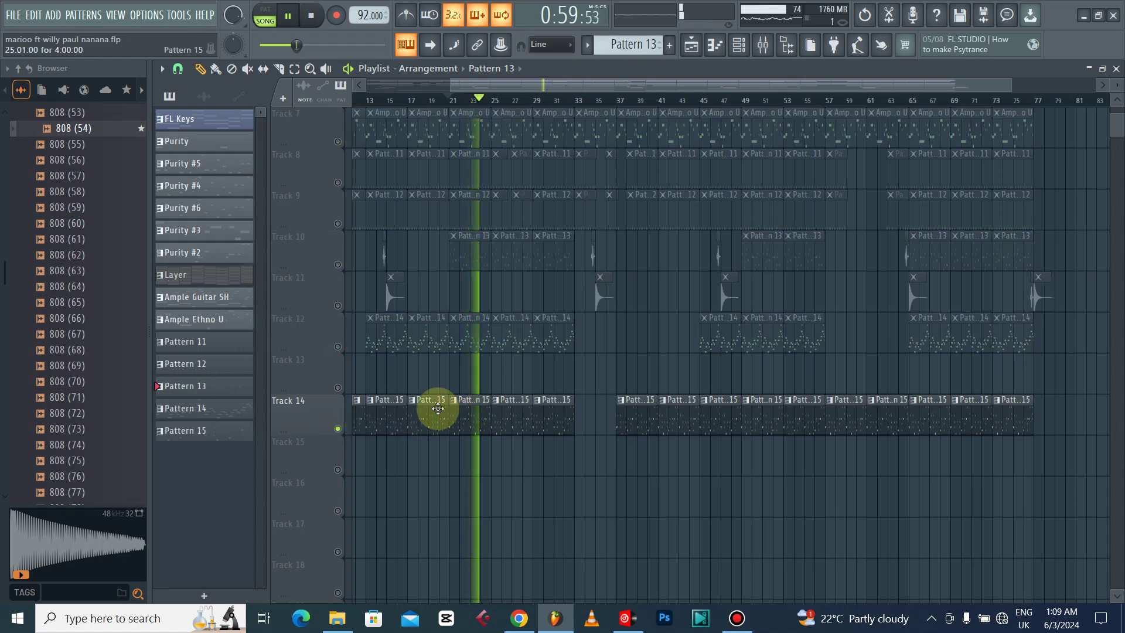
scroll(364, 381, up, 5)
click(463, 98)
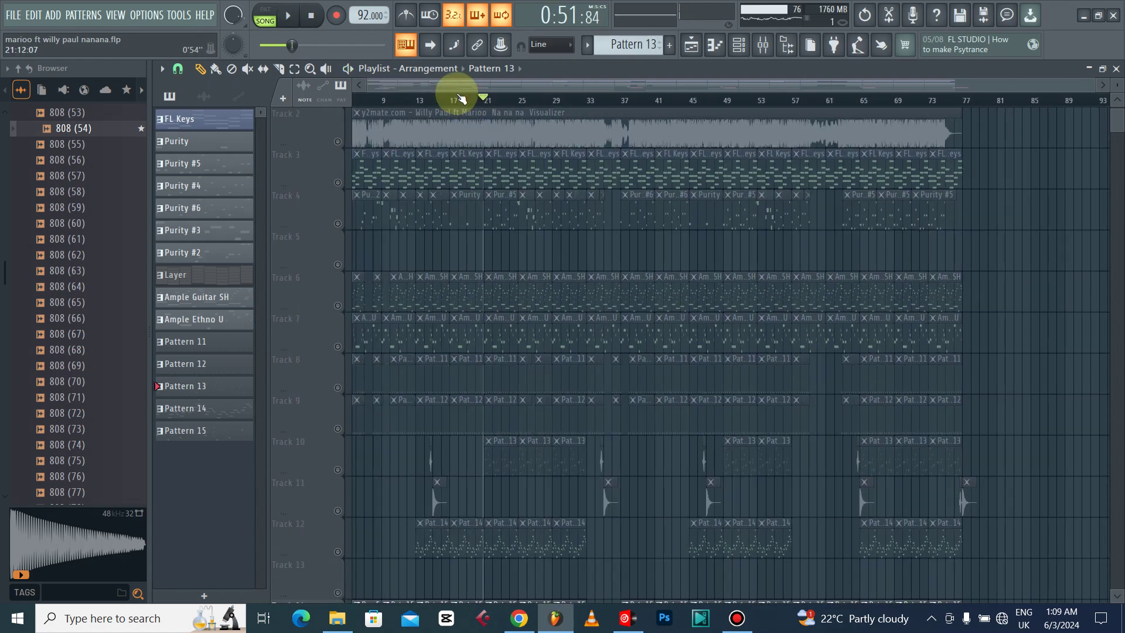
- Solo Track 8 with the Pattern 11 clips and play from just before bar 13
scroll(462, 98, down, 2)
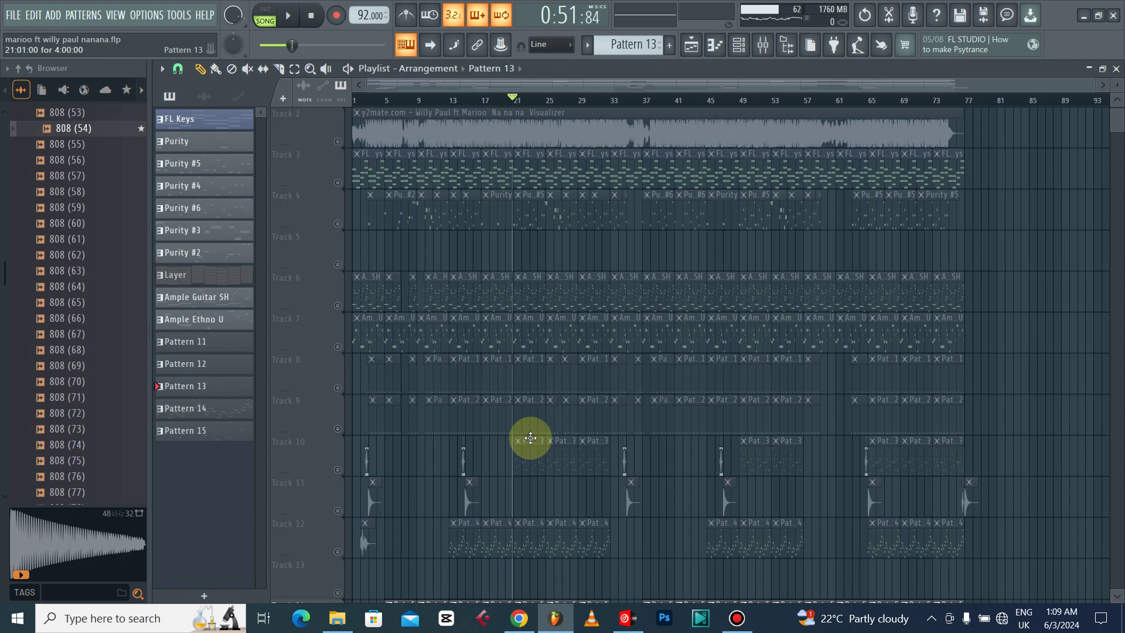
right_click(338, 388)
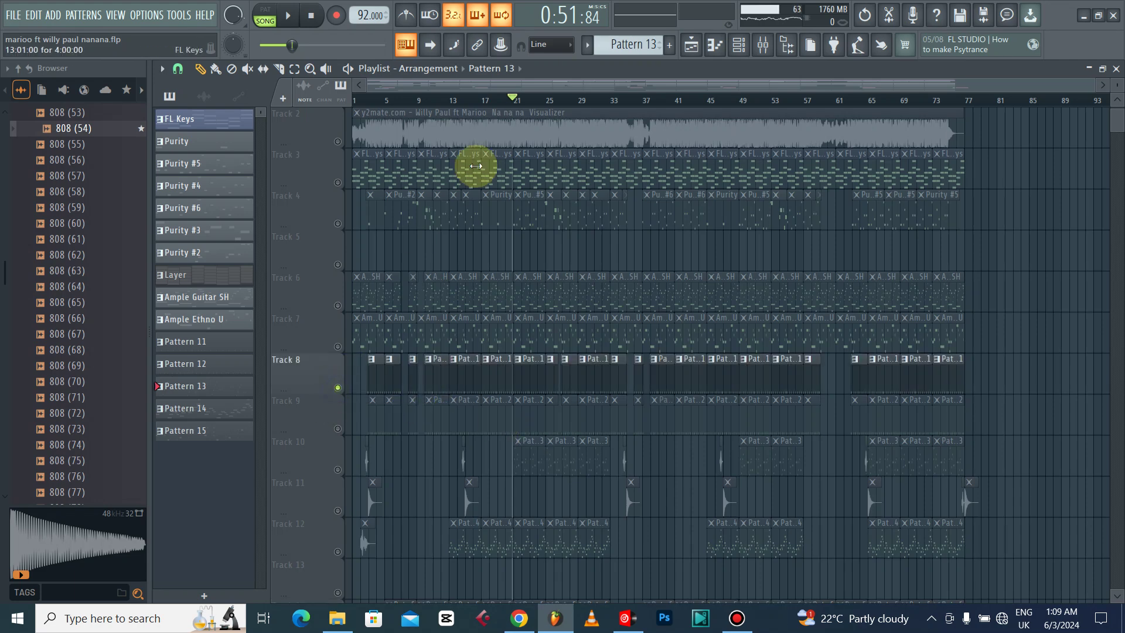
scroll(453, 92, up, 4)
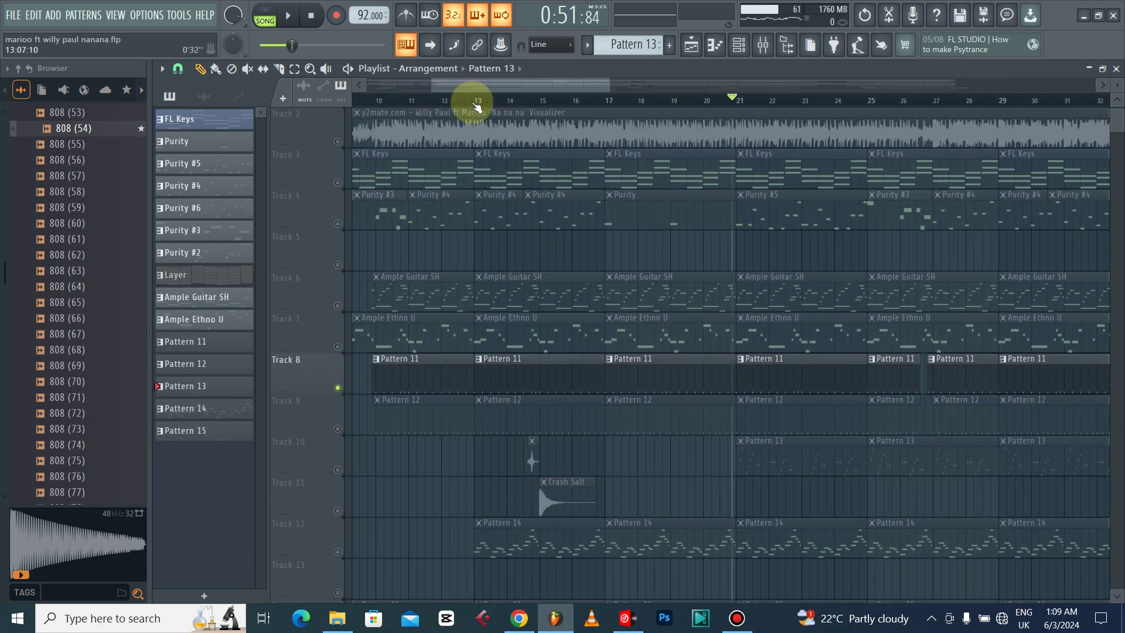
scroll(474, 104, up, 4)
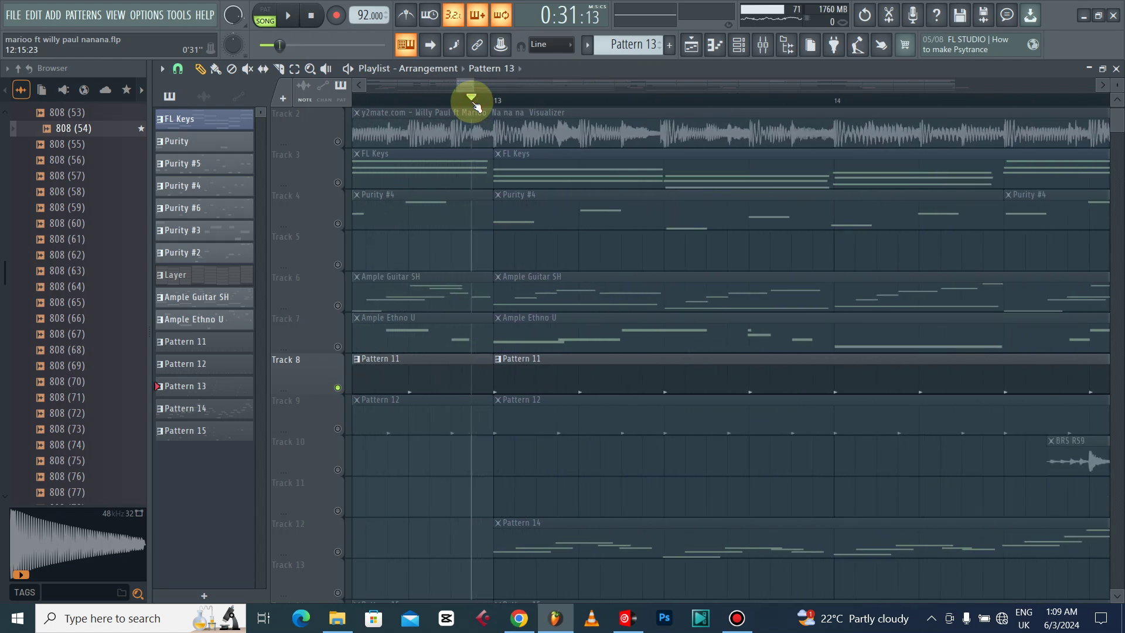
key(space)
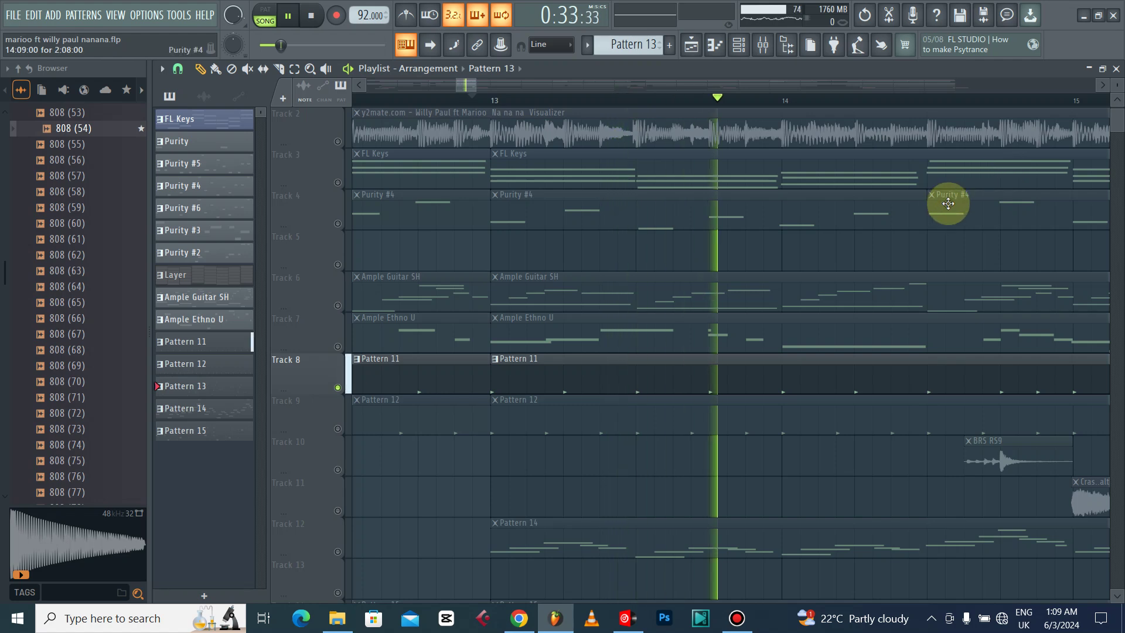
- Check the kick channels in the channel rack, then solo and select Insert 2 in the mixer for playback
click(739, 47)
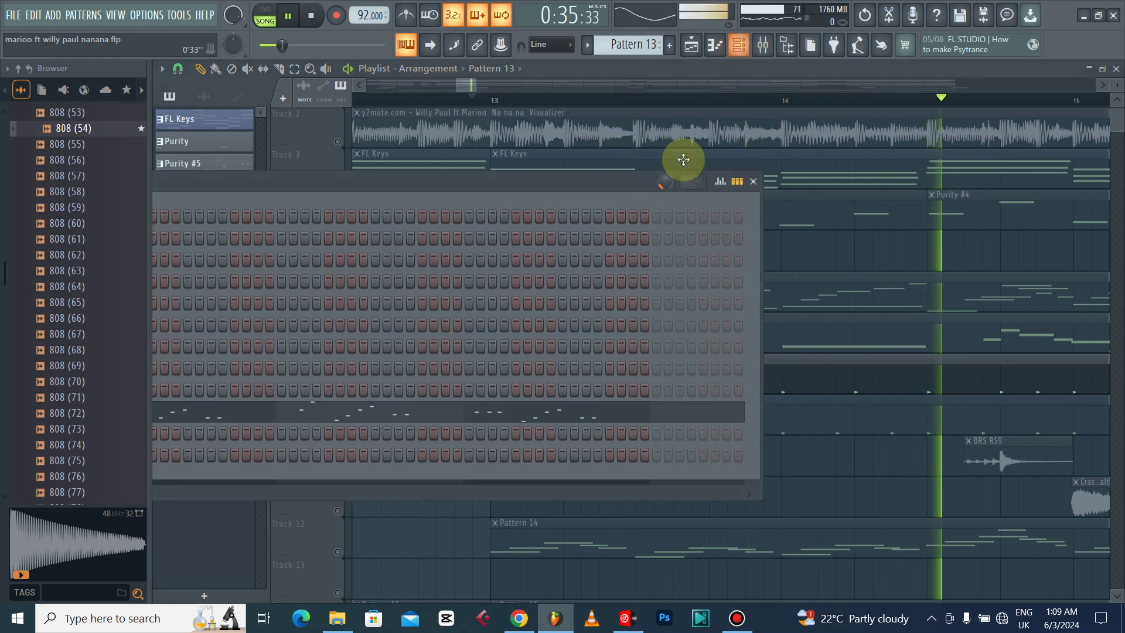
key(space)
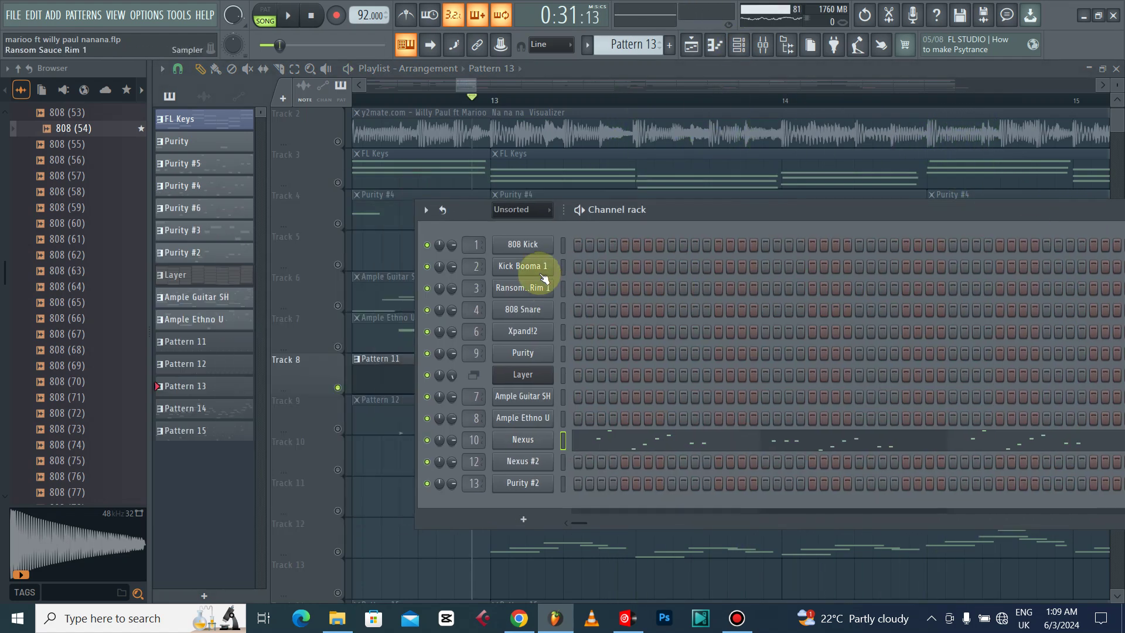
click(764, 47)
scroll(198, 205, up, 5)
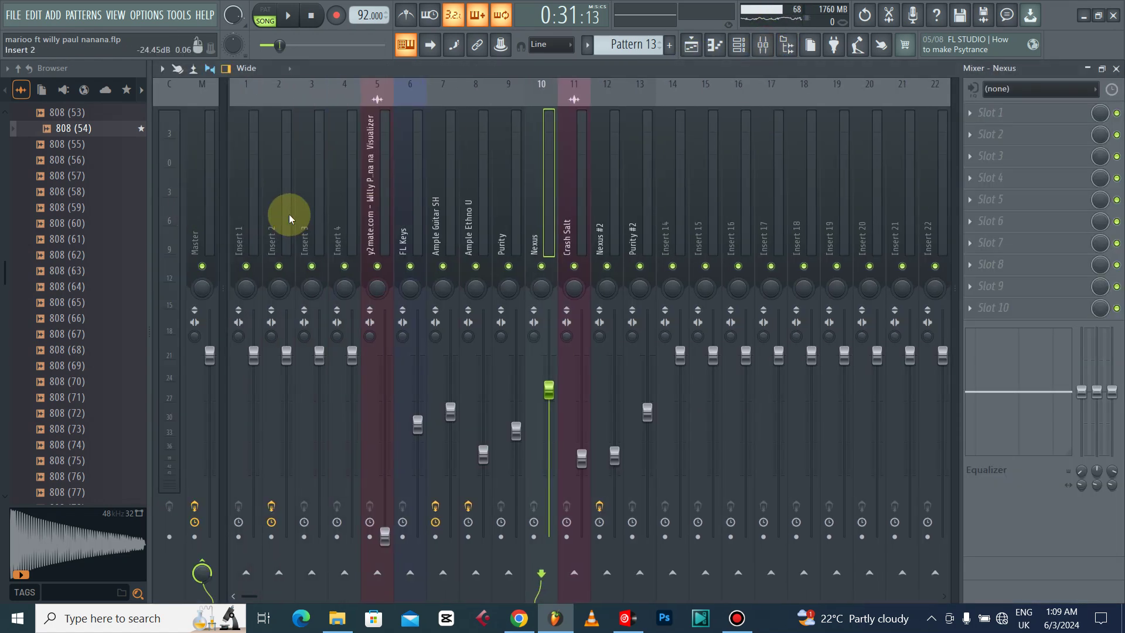
click(281, 271)
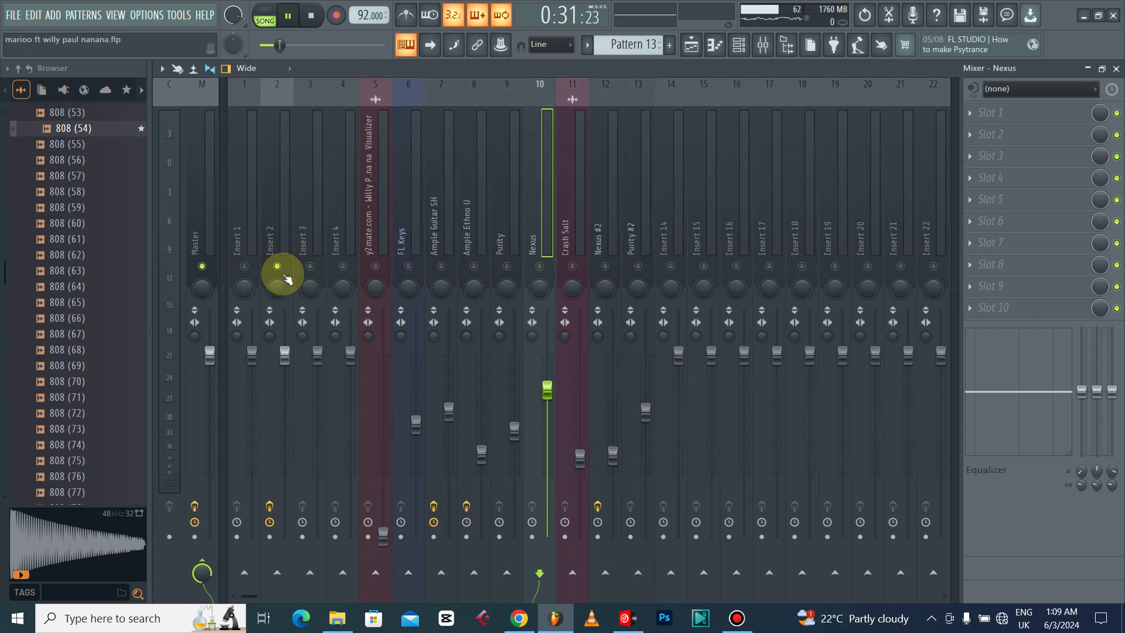
click(281, 214)
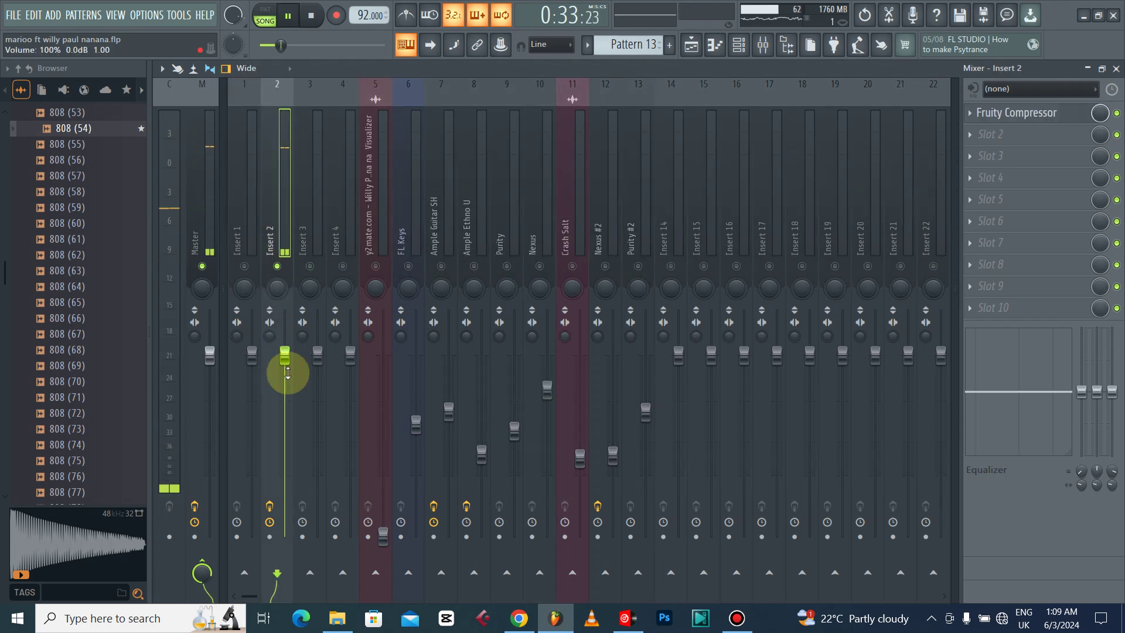
- Compare Insert 2 during playback with its effect slots disabled and enabled, then stop playback
key(space)
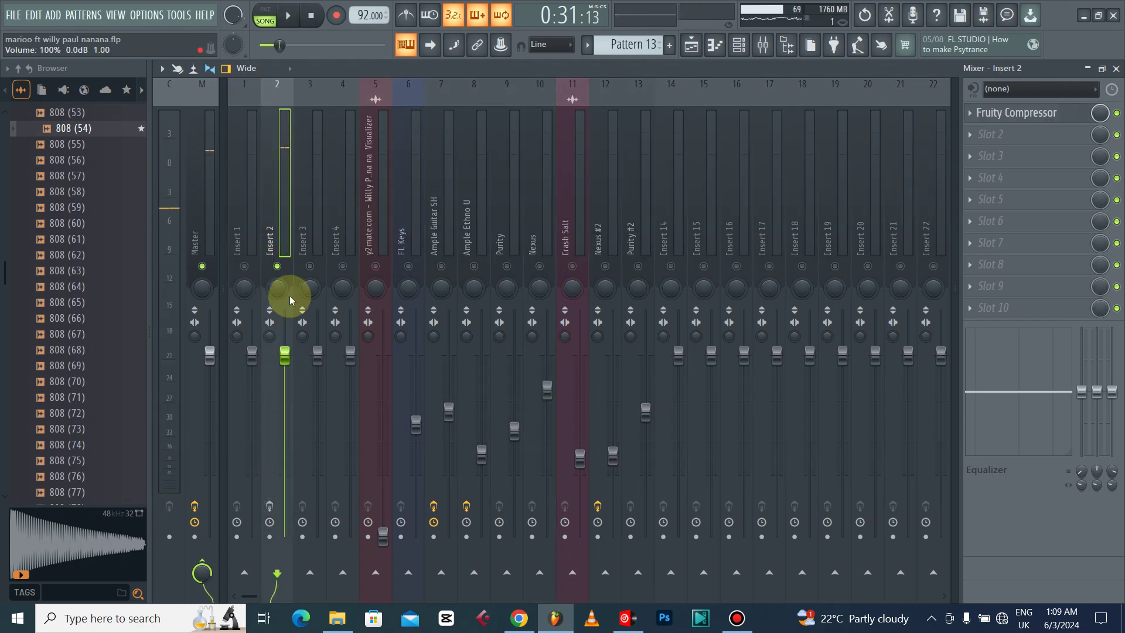
key(space)
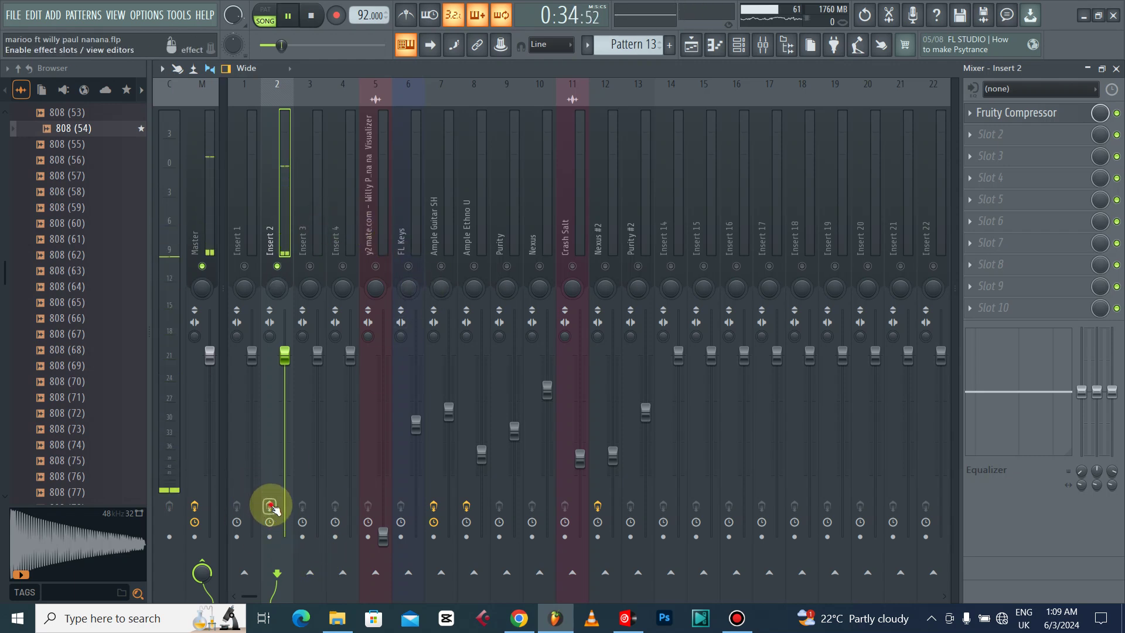
key(space)
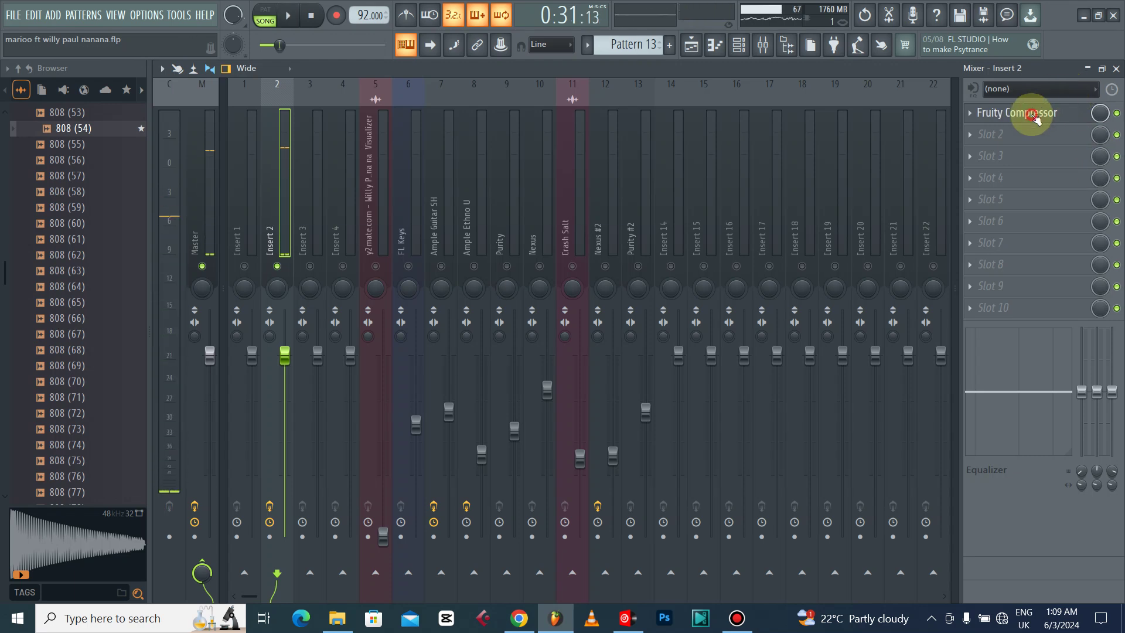
- Examine the Fruity Compressor settings and preset list on Insert 2, then close the plugin and the mixer
click(1034, 117)
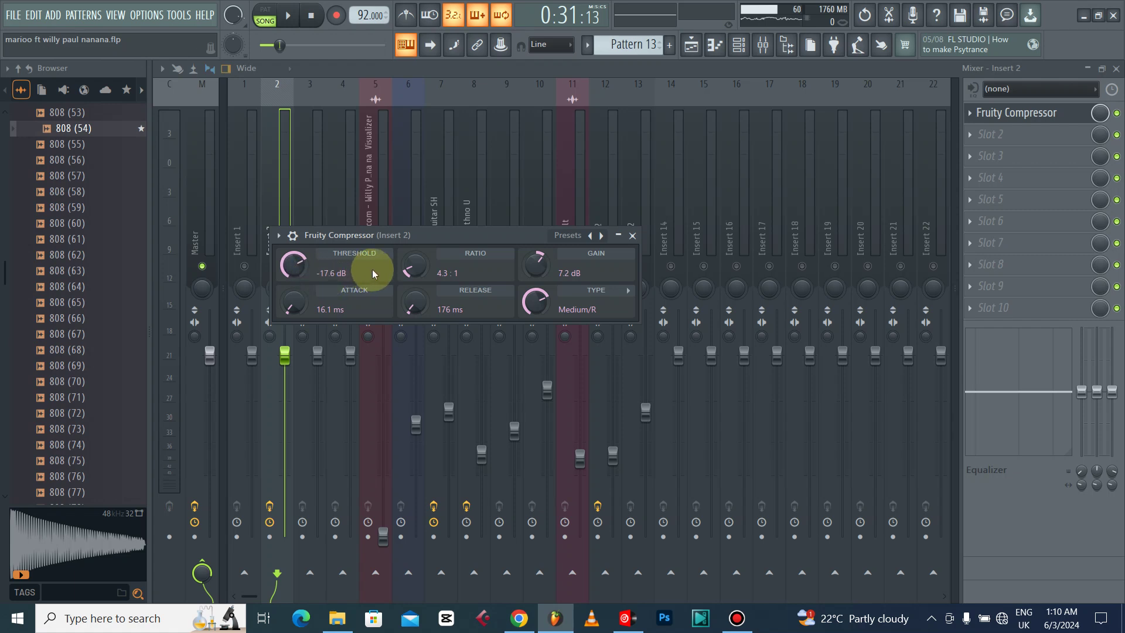
key(ctrl+s)
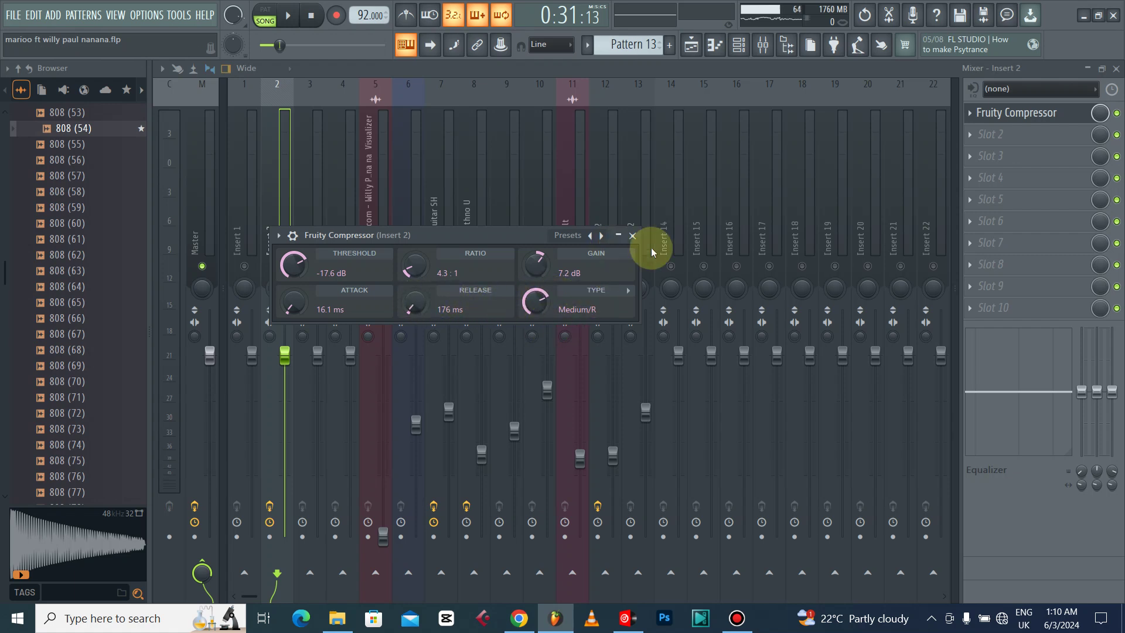
click(604, 236)
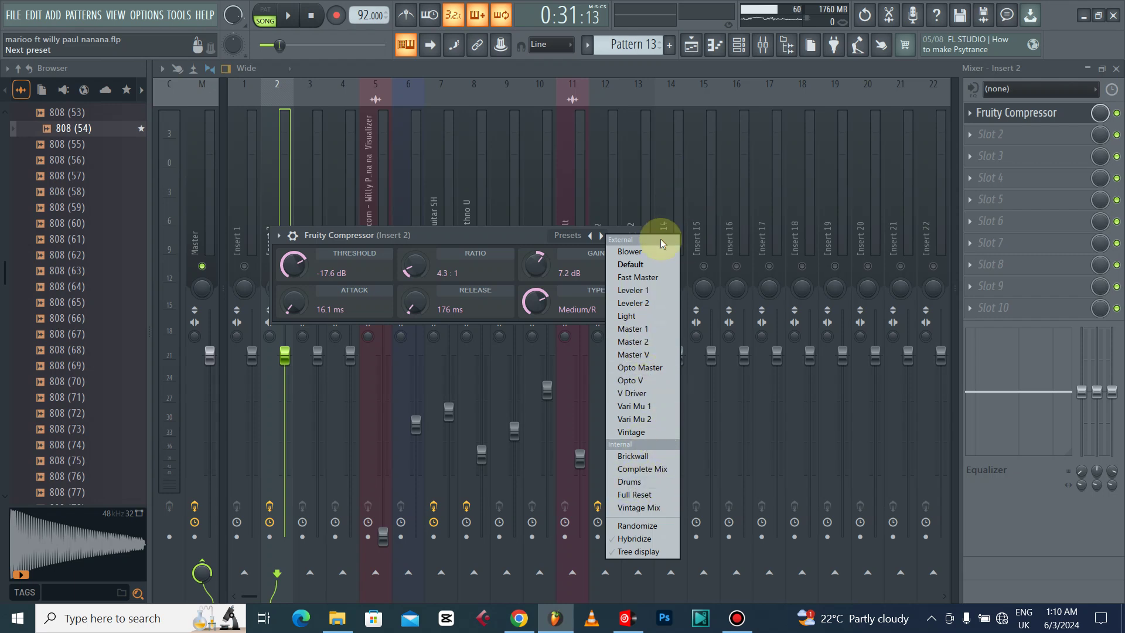
click(493, 230)
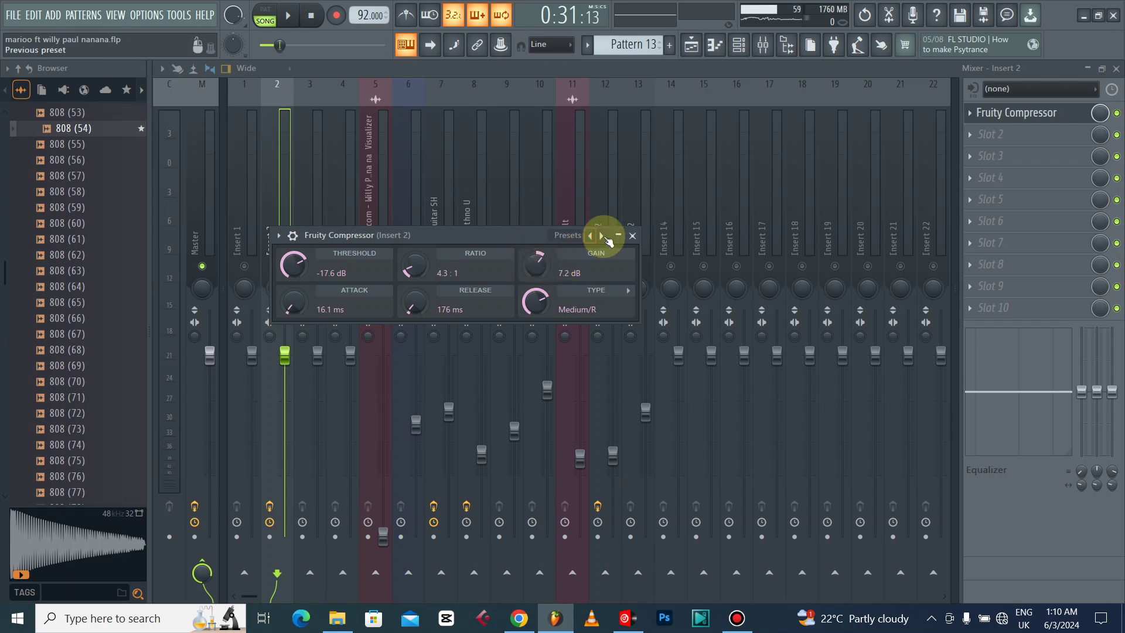
click(632, 236)
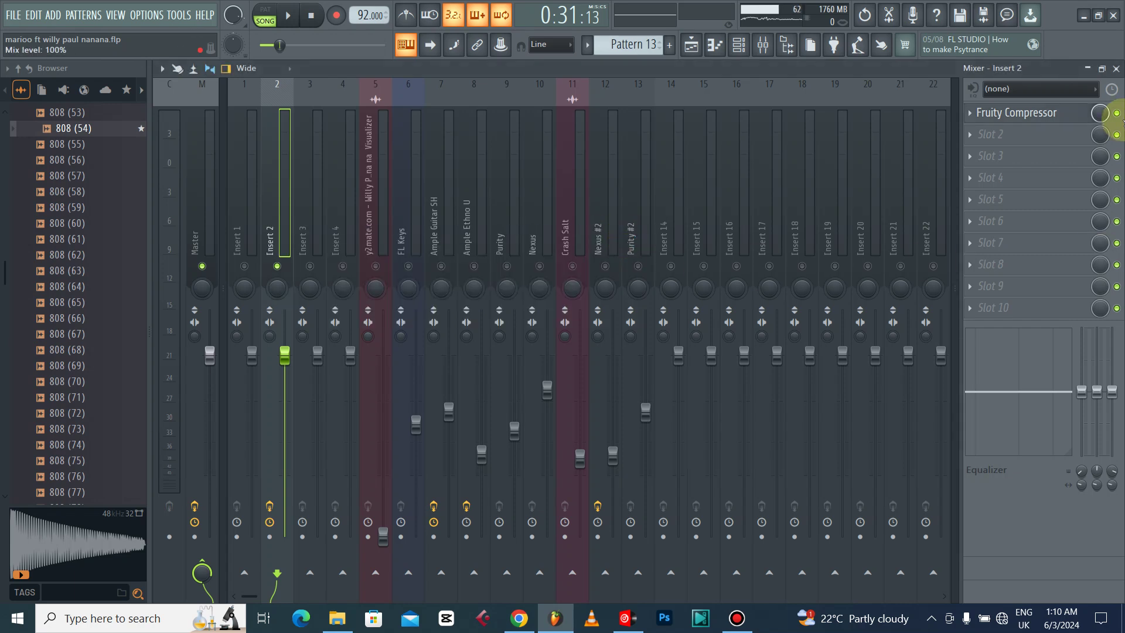
click(1116, 69)
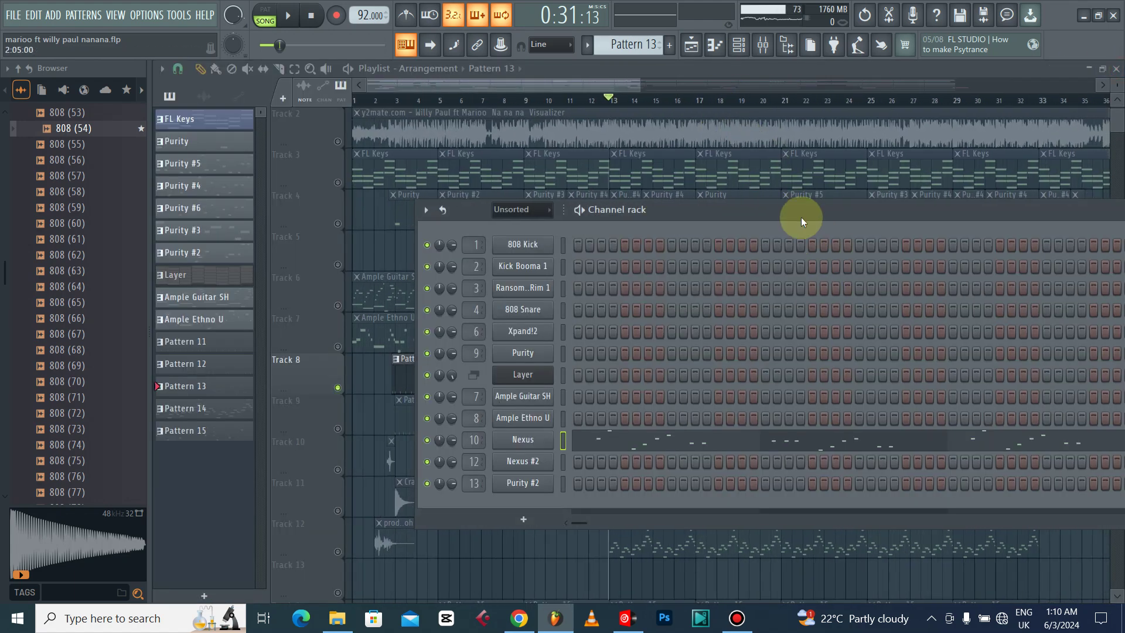
- Close the channel rack, solo Track 9 with the Pattern 12 clips and play from bar 10
drag(615, 211, 296, 203)
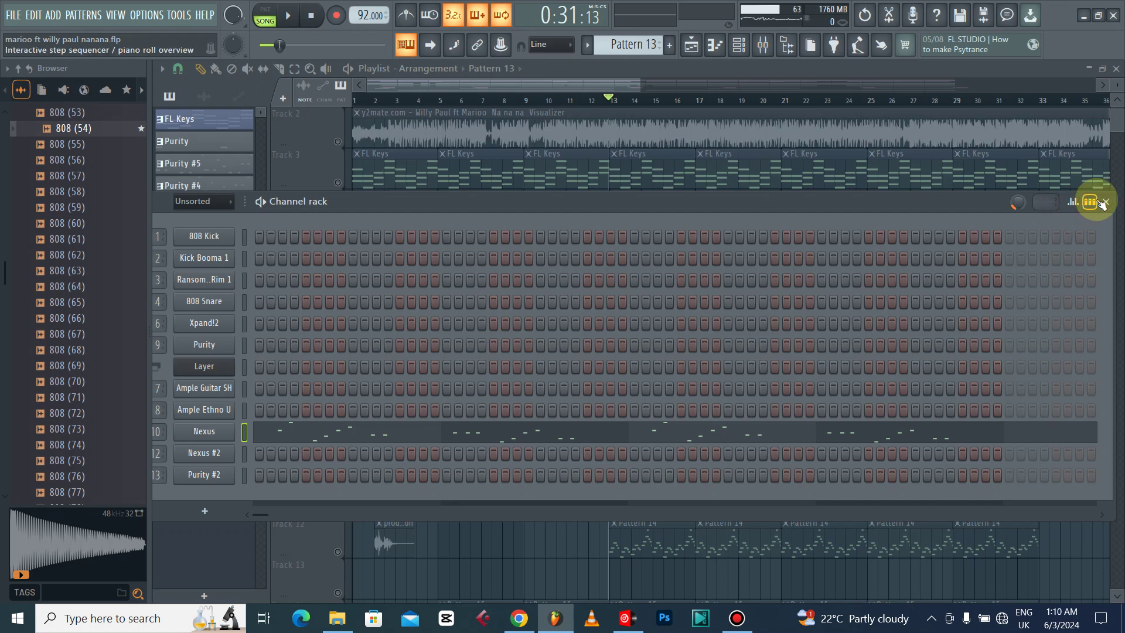
click(1105, 202)
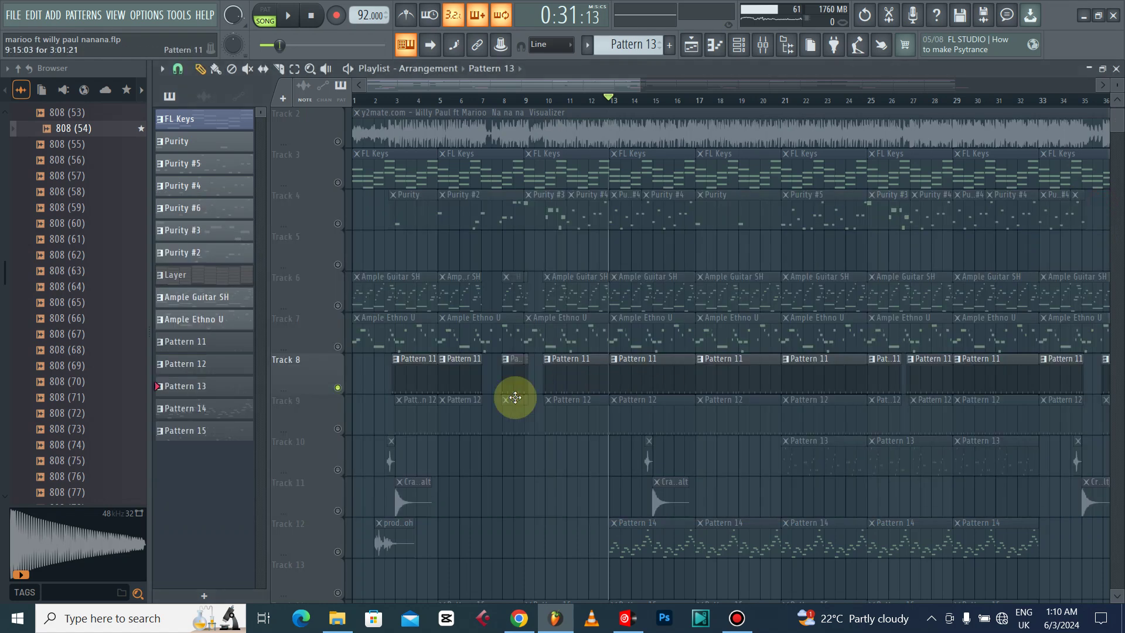
click(341, 429)
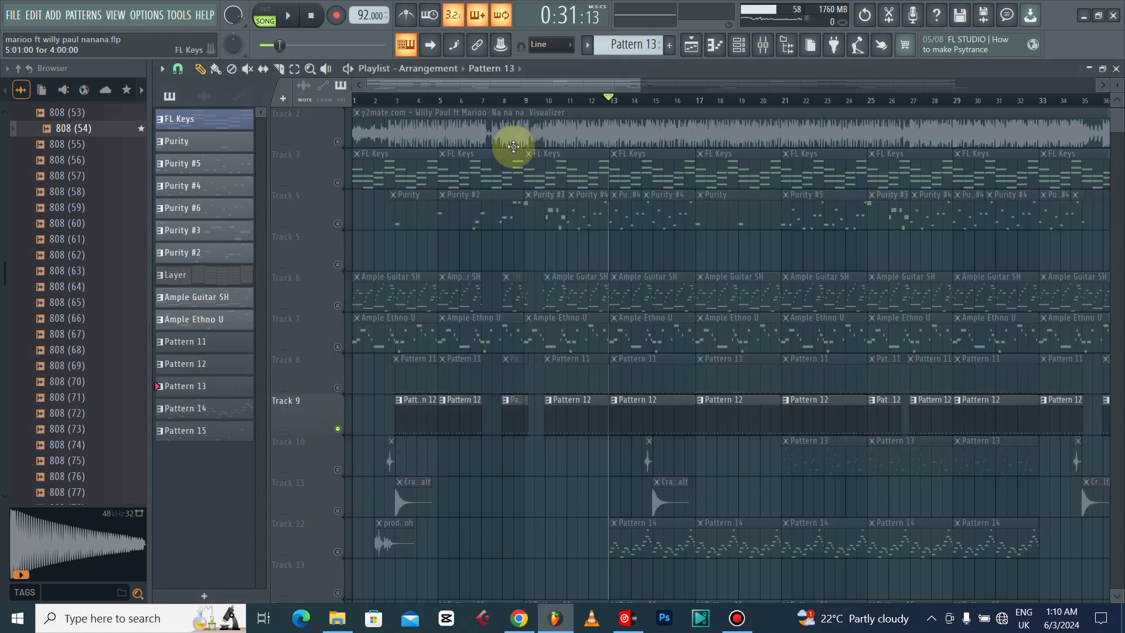
scroll(539, 100, up, 3)
click(547, 100)
click(288, 16)
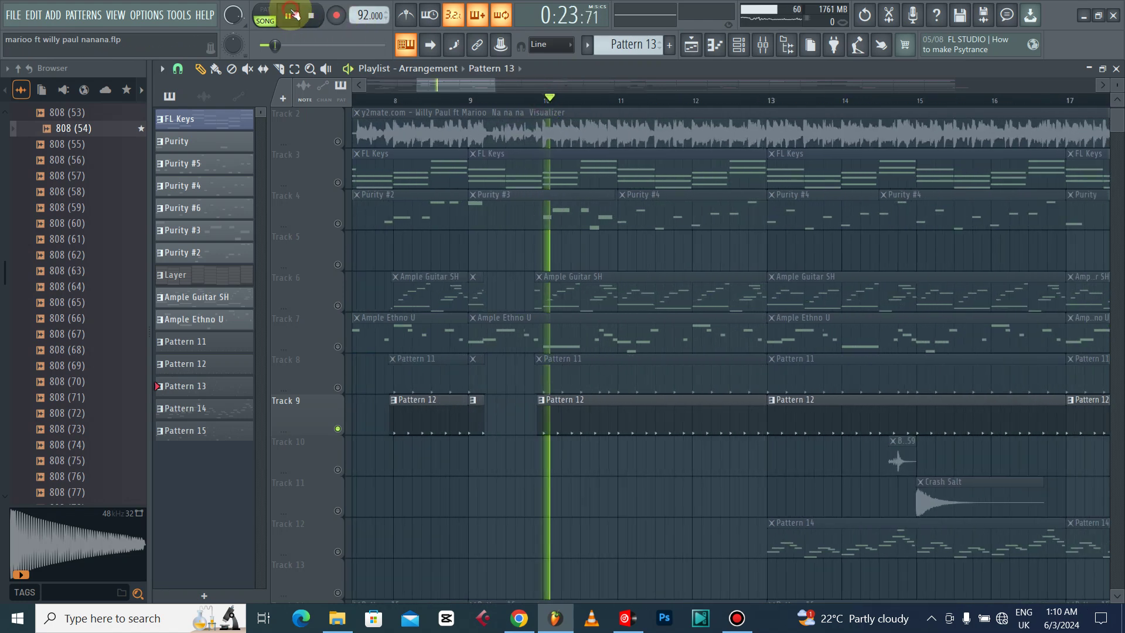
- Check Insert 3 in the mixer, then unmute Tracks 8 and 14 in the playlist and replay from bar 10
click(763, 52)
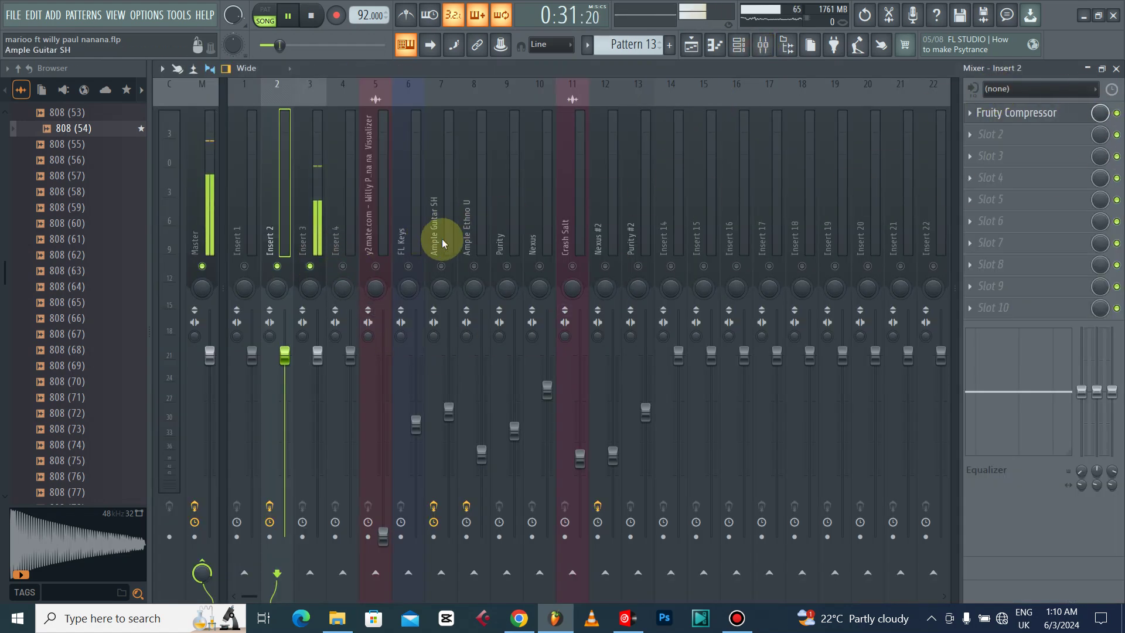
click(1116, 68)
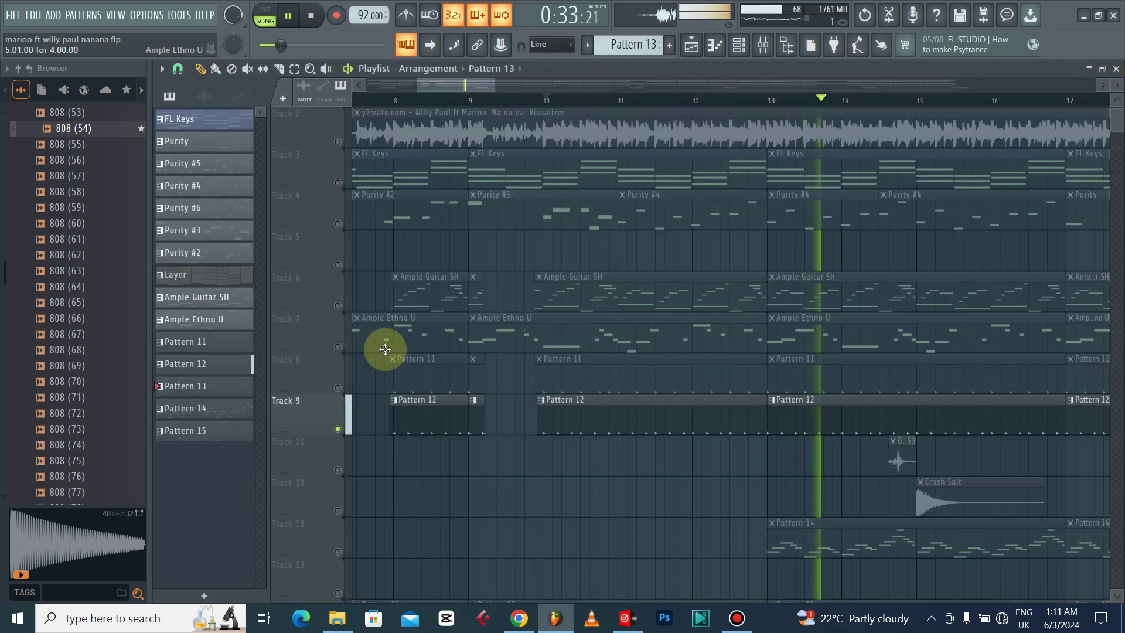
click(341, 379)
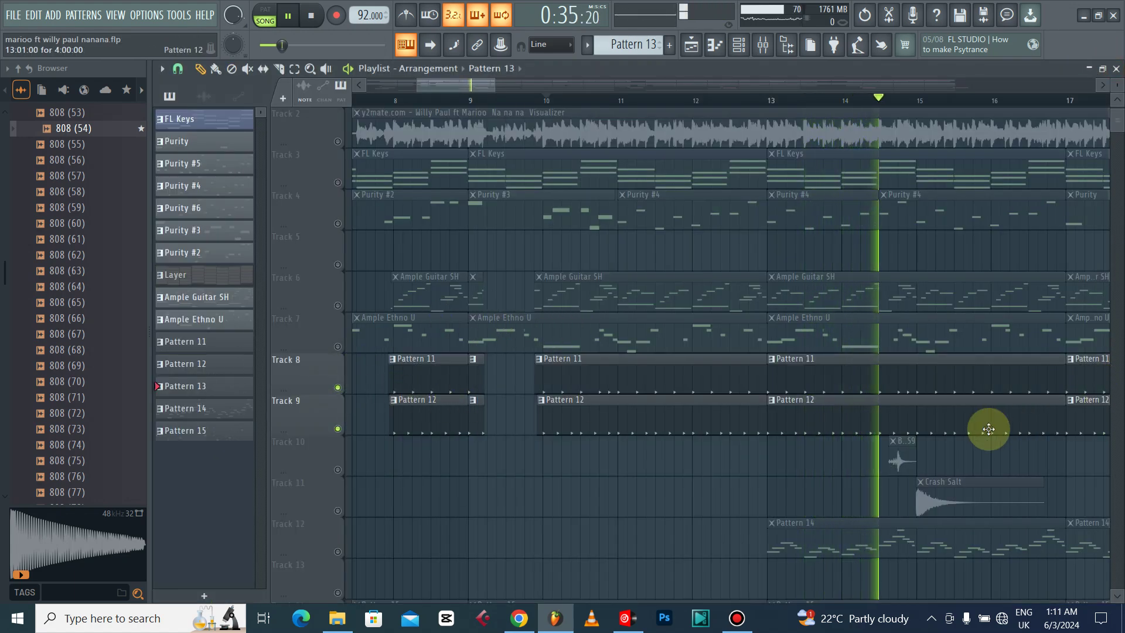
scroll(887, 468, down, 2)
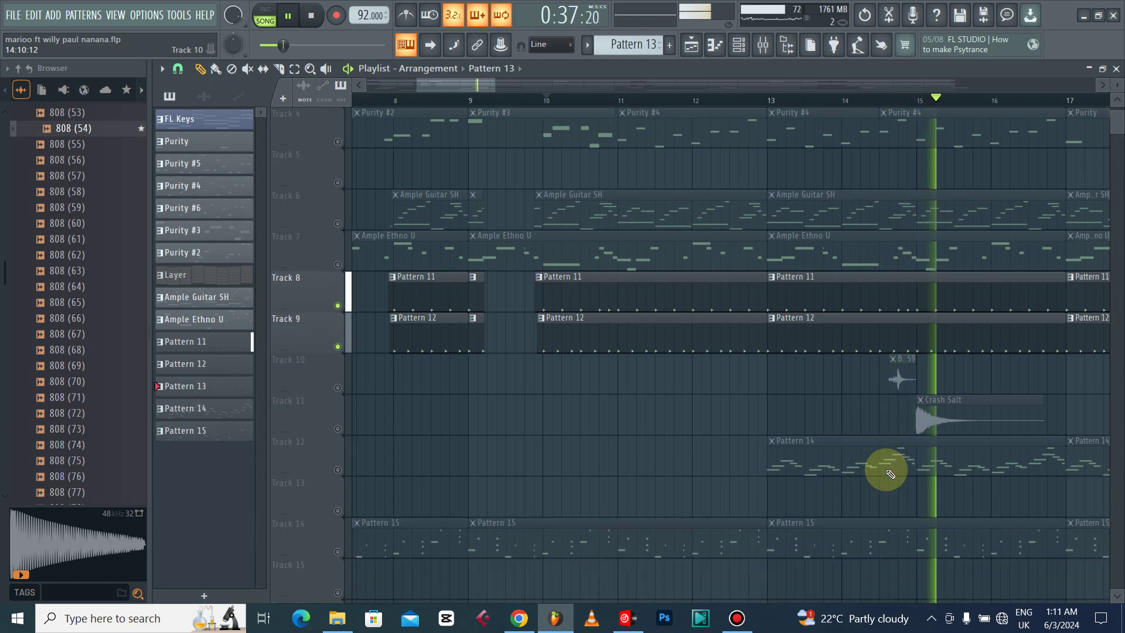
click(335, 551)
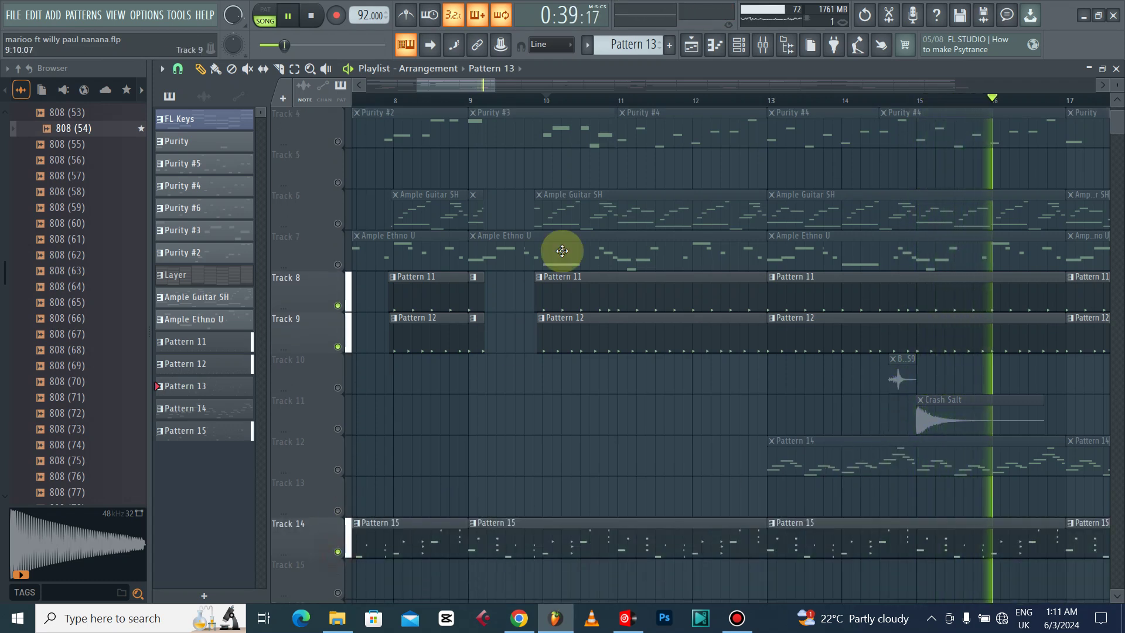
click(550, 97)
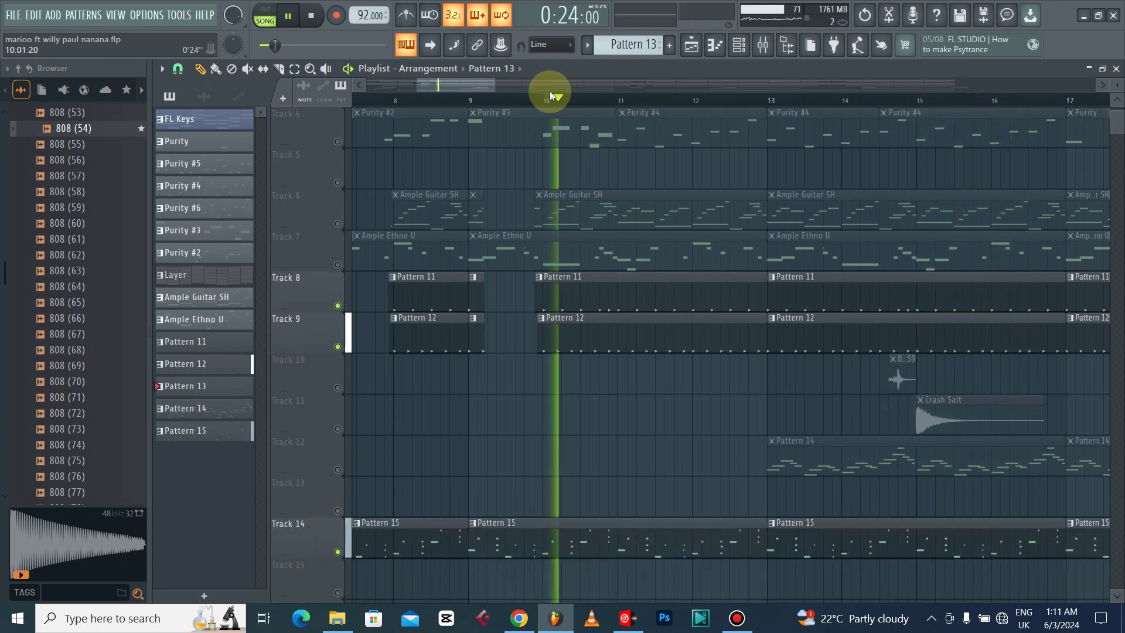
- Unmute the Purity #2 mixer track so the Pattern 15 part is heard with the drums
key(F9)
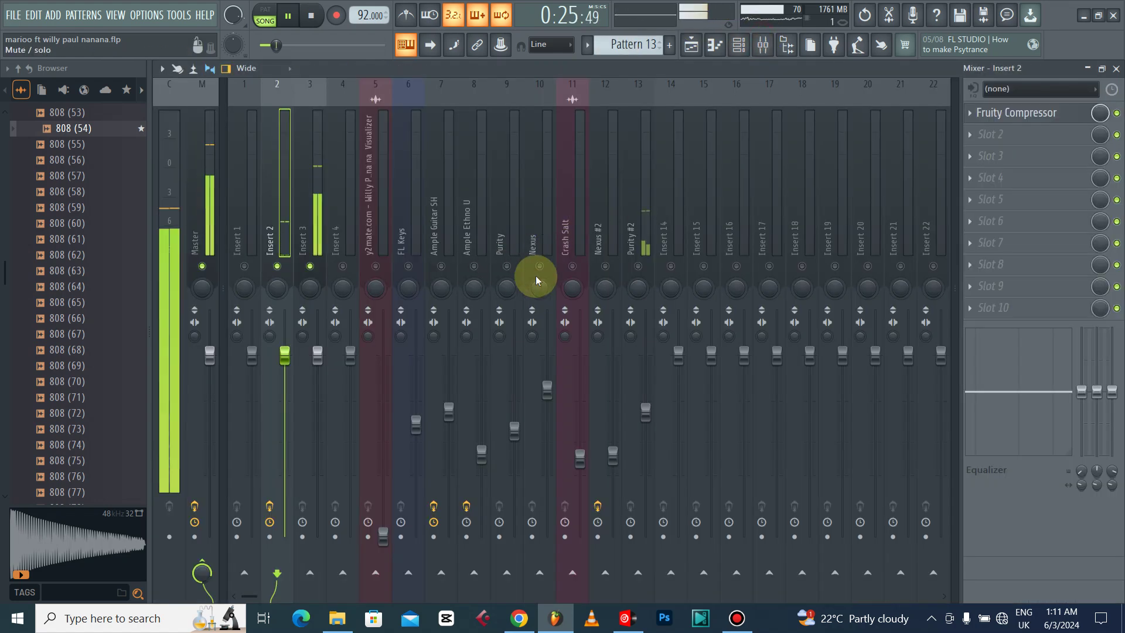
click(638, 266)
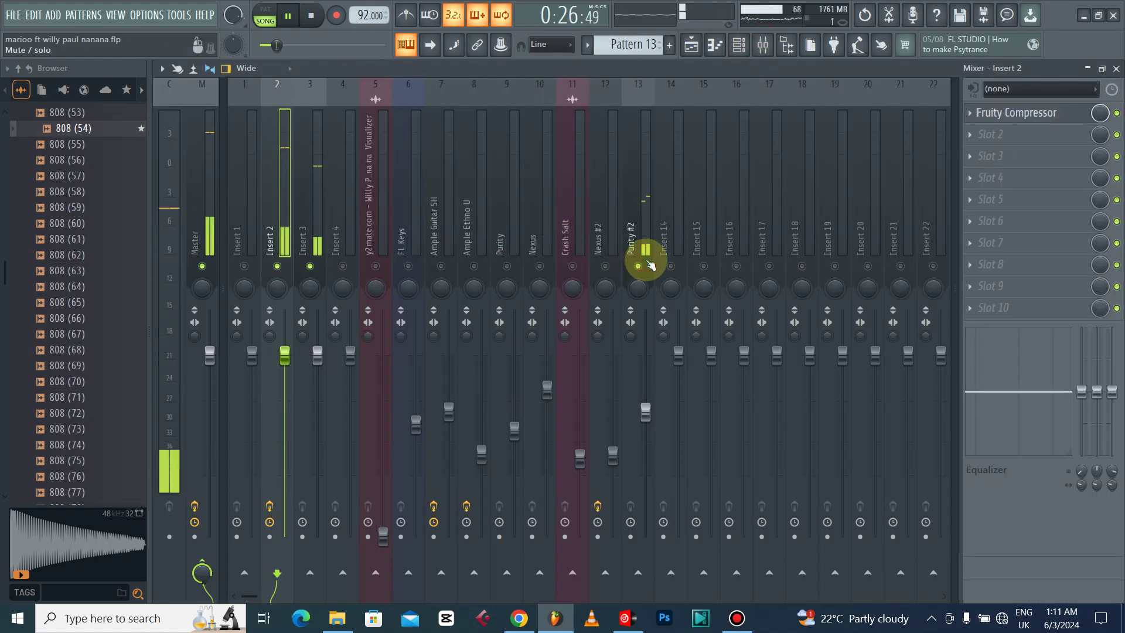
click(1115, 69)
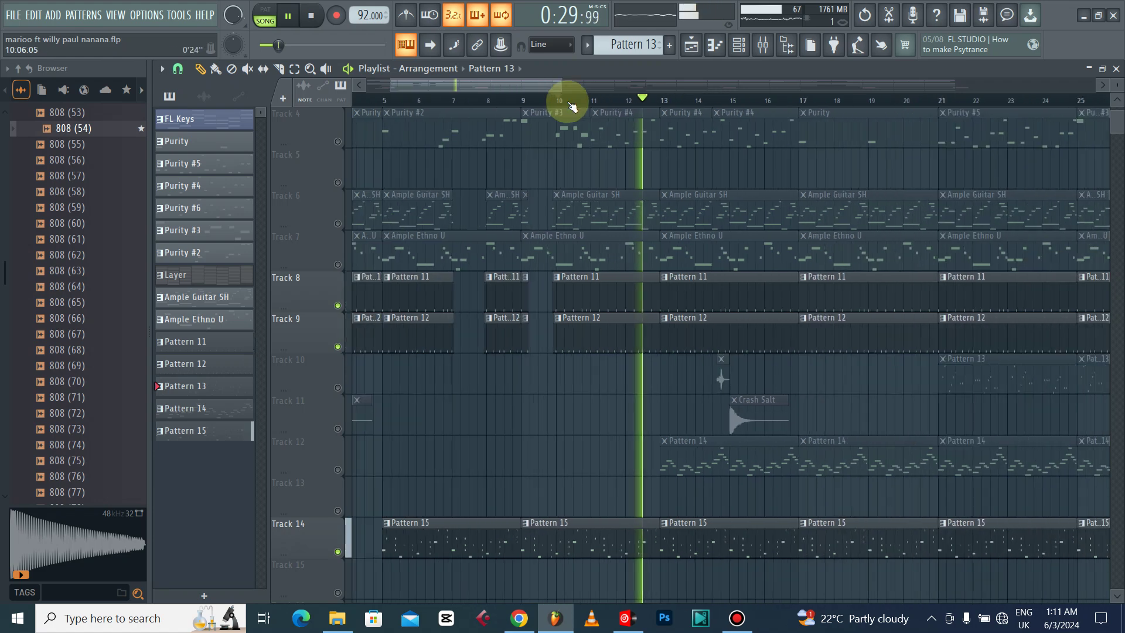
- Unmute Track 6 in the playlist and the Ample Guitar SH track in the mixer during playback
scroll(566, 100, down, 6)
scroll(522, 201, up, 3)
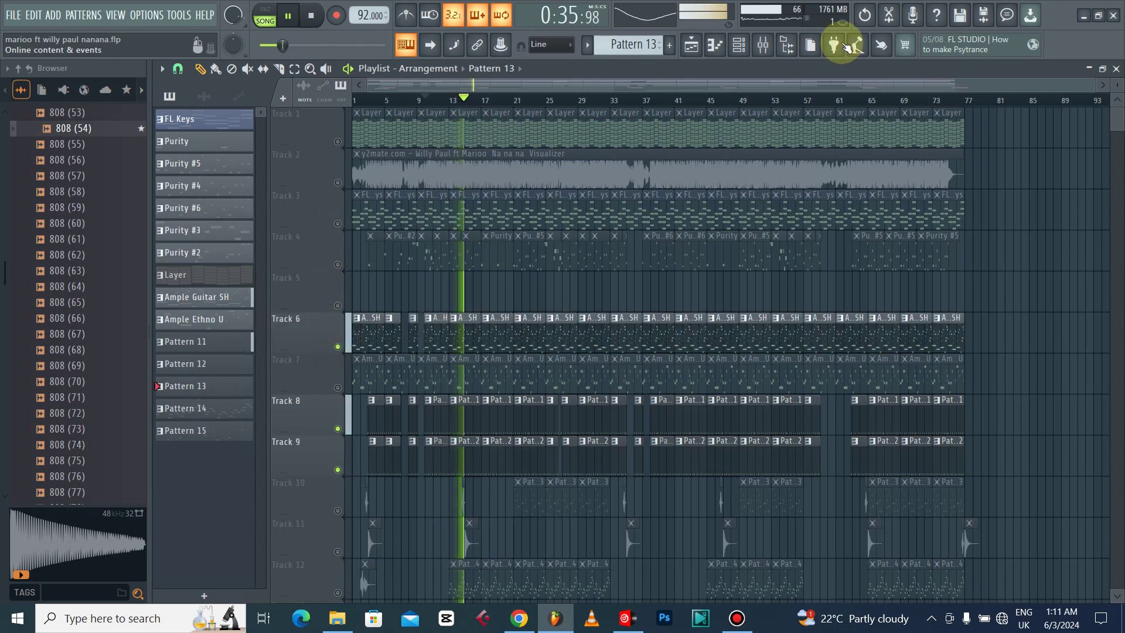
click(763, 45)
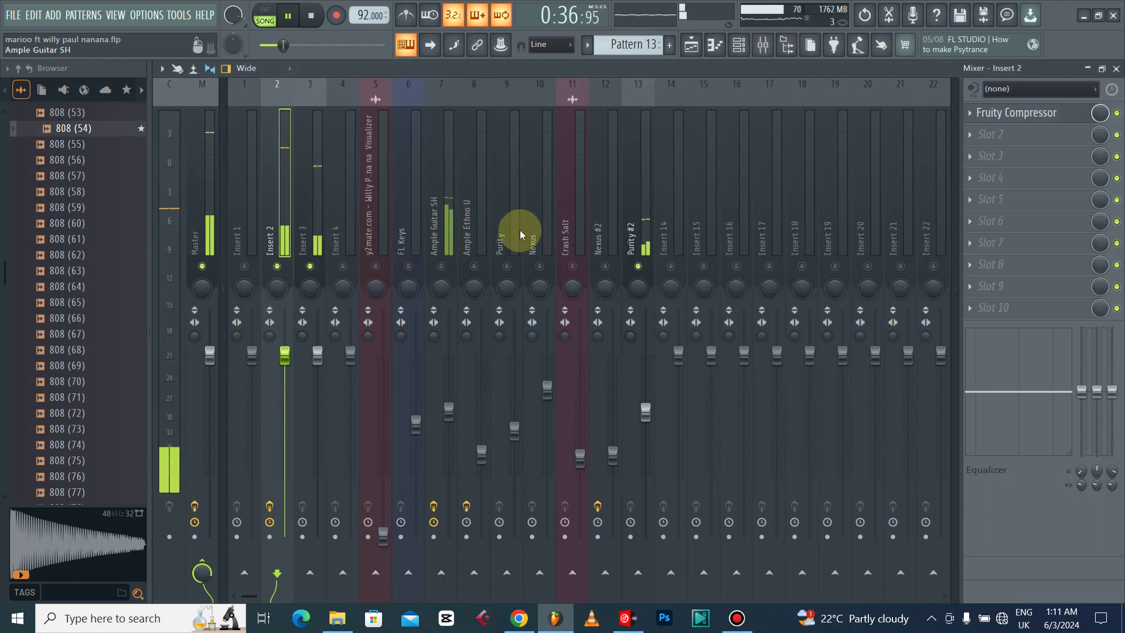
click(441, 267)
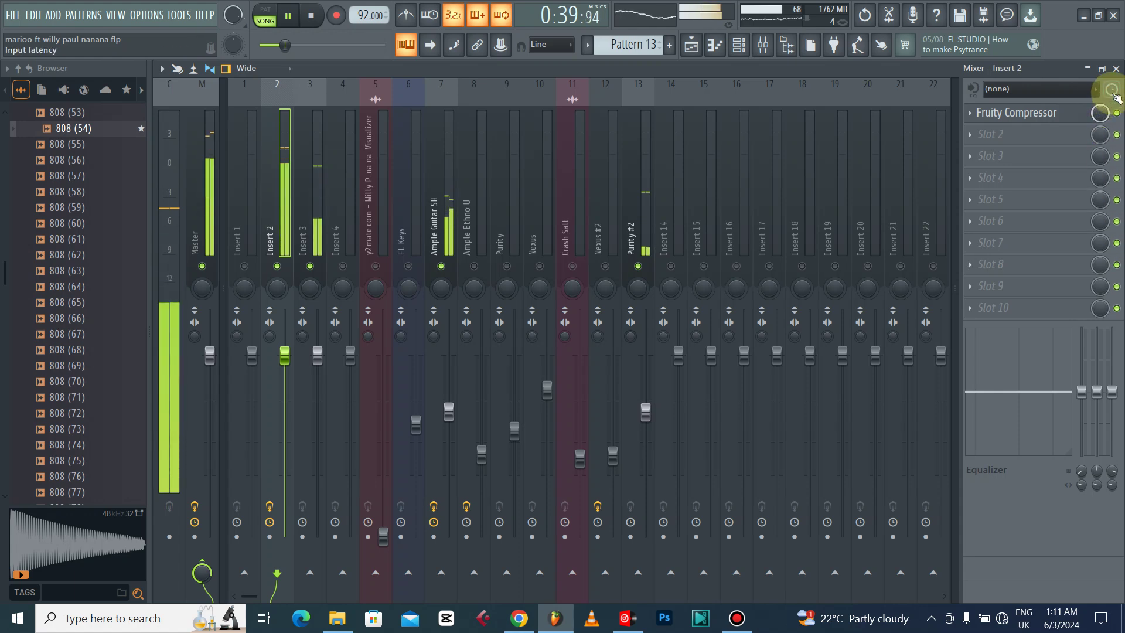
click(1115, 69)
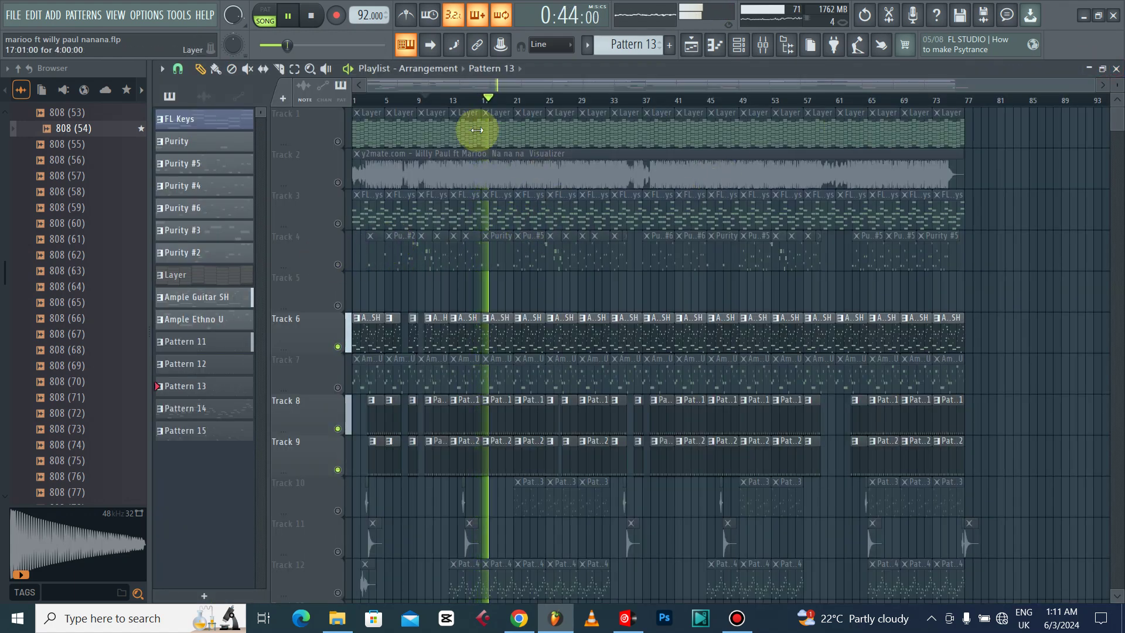
- Replay from about bar 13 with playlist Track 4 and the Purity mixer track unmuted, then stop playback
click(456, 102)
click(338, 264)
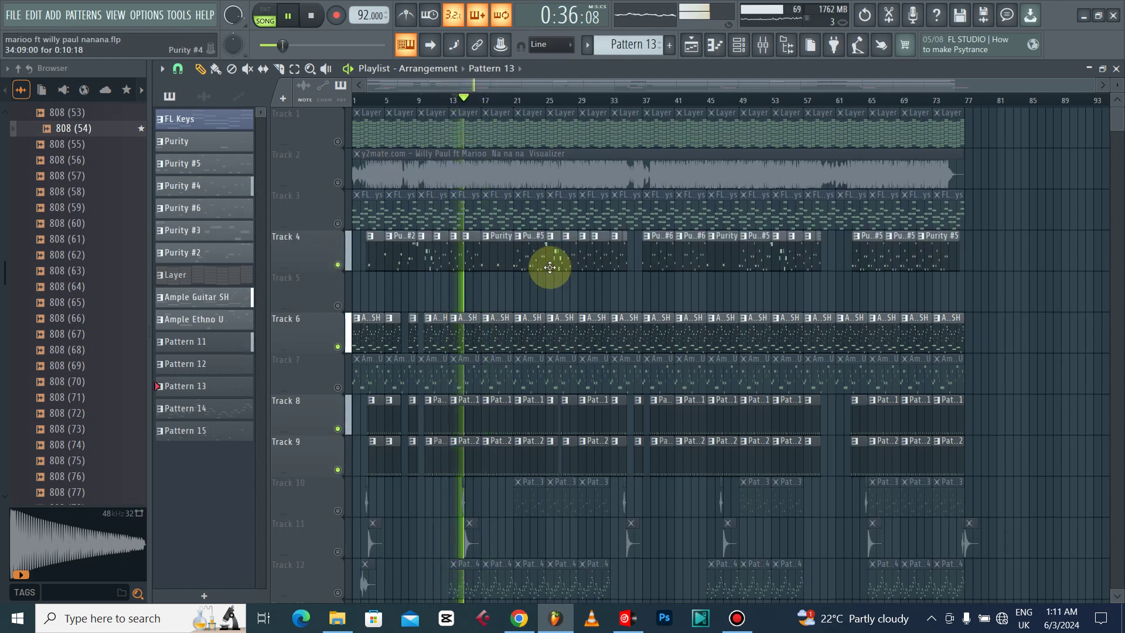
click(763, 45)
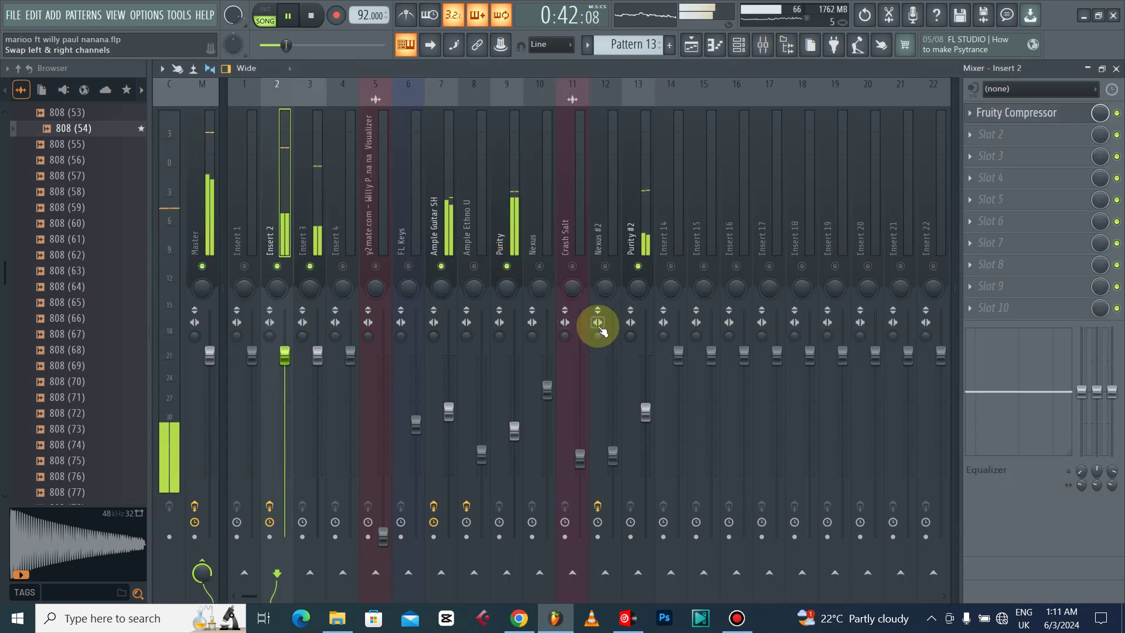
key(space)
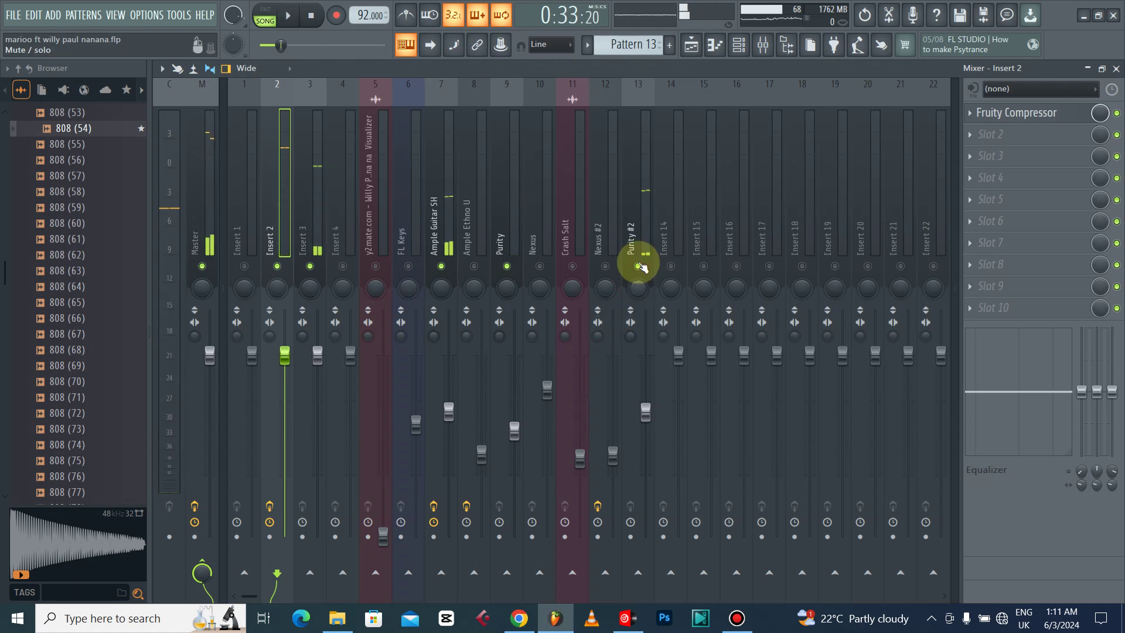
- Unmute all mixer tracks, resume playback and unmute all playlist tracks
right_click(638, 266)
key(space)
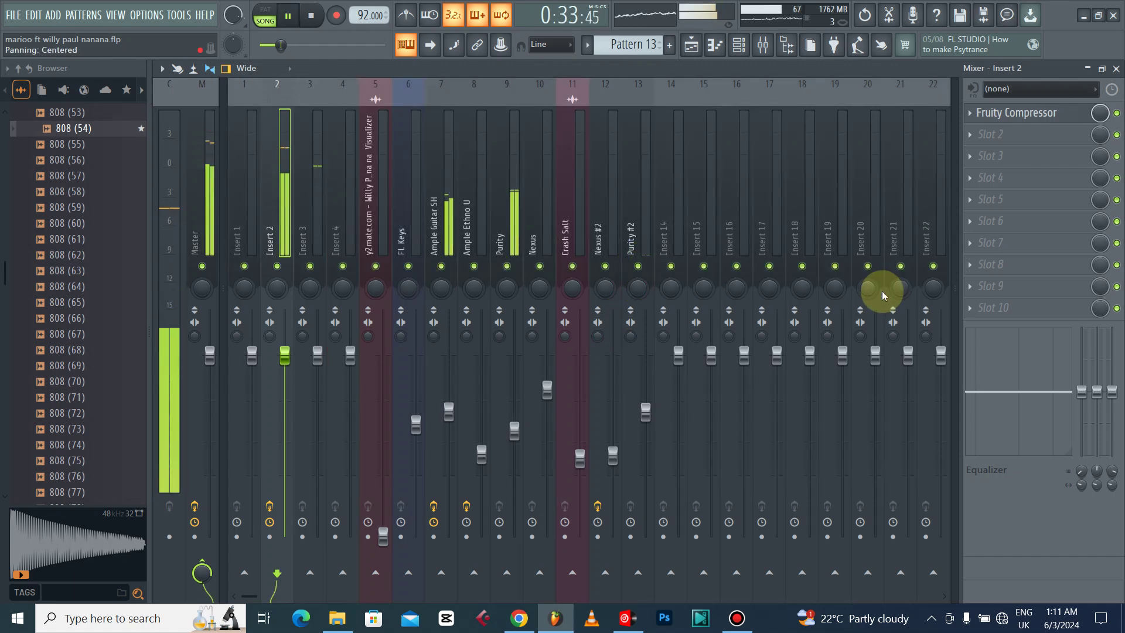
click(1116, 69)
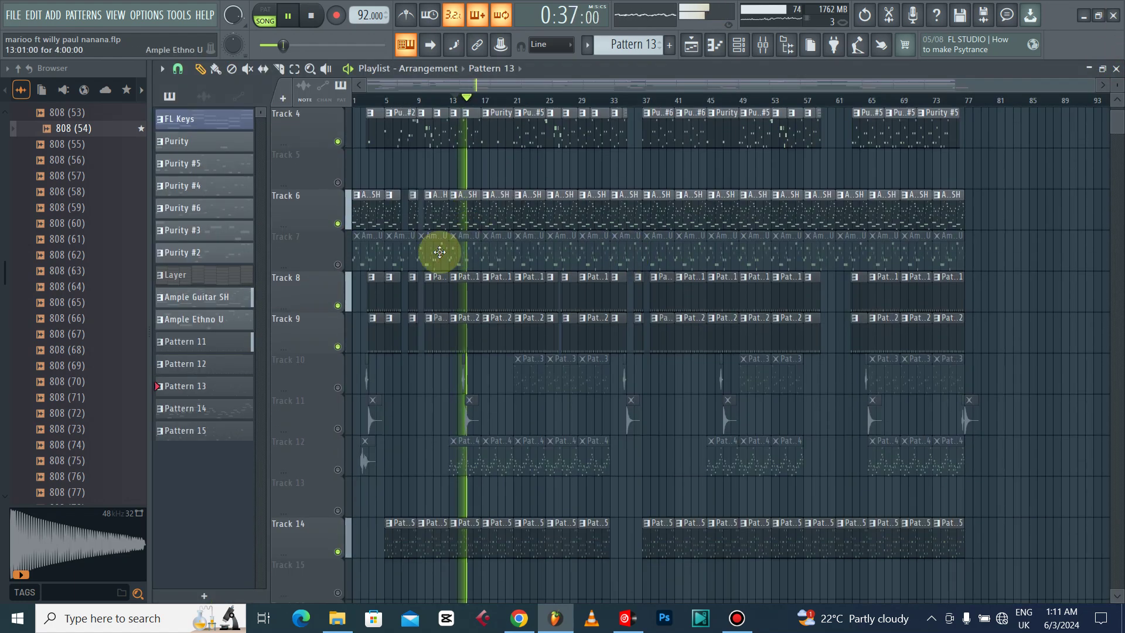
click(338, 264)
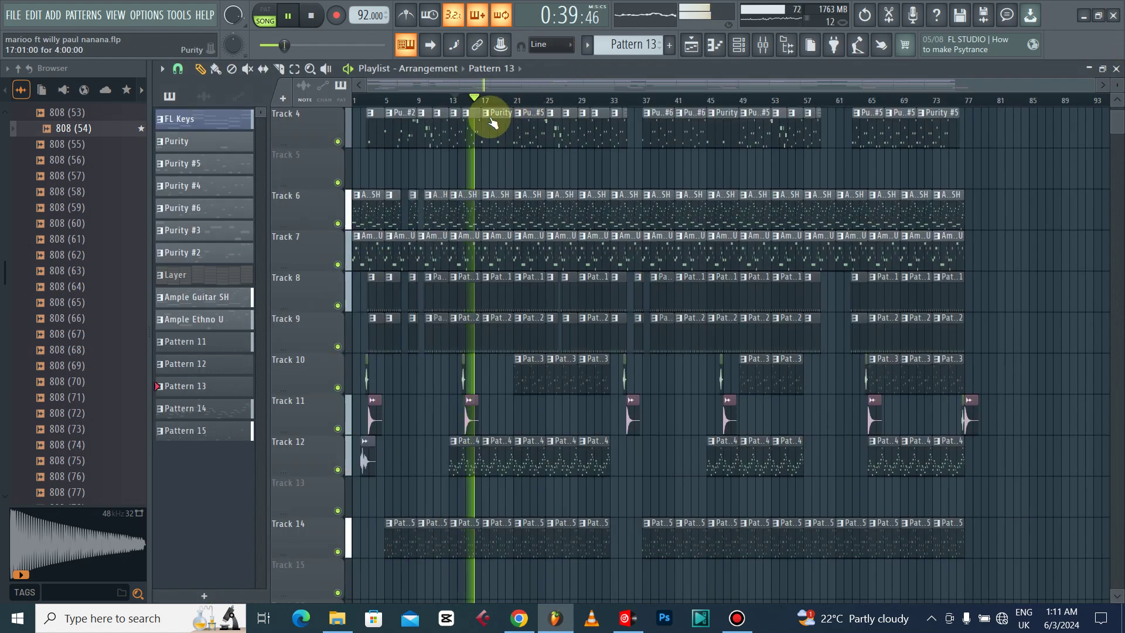
- Examine the clips on all playlist tracks while the full arrangement plays
scroll(495, 101, up, 2)
scroll(499, 102, down, 1)
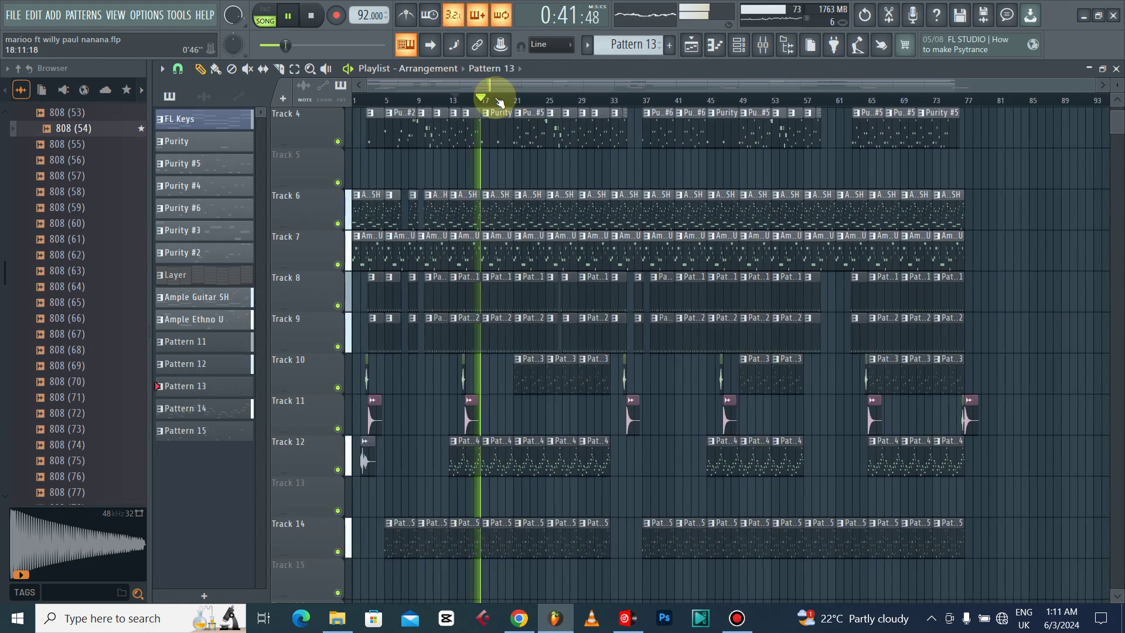
scroll(502, 107, up, 3)
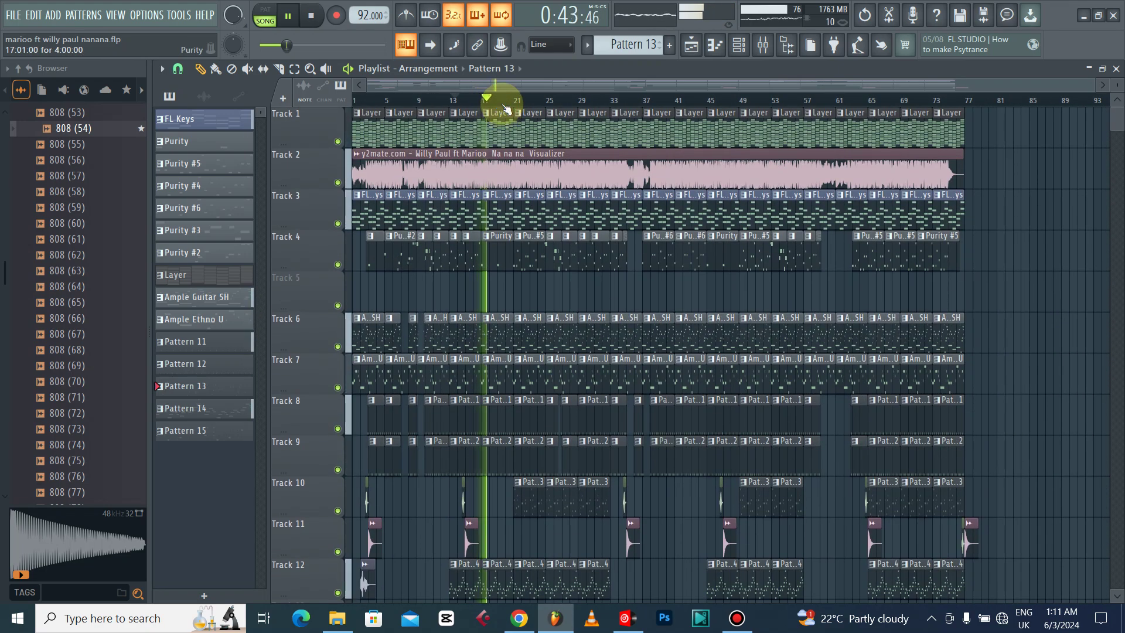
scroll(505, 105, up, 2)
scroll(505, 105, down, 2)
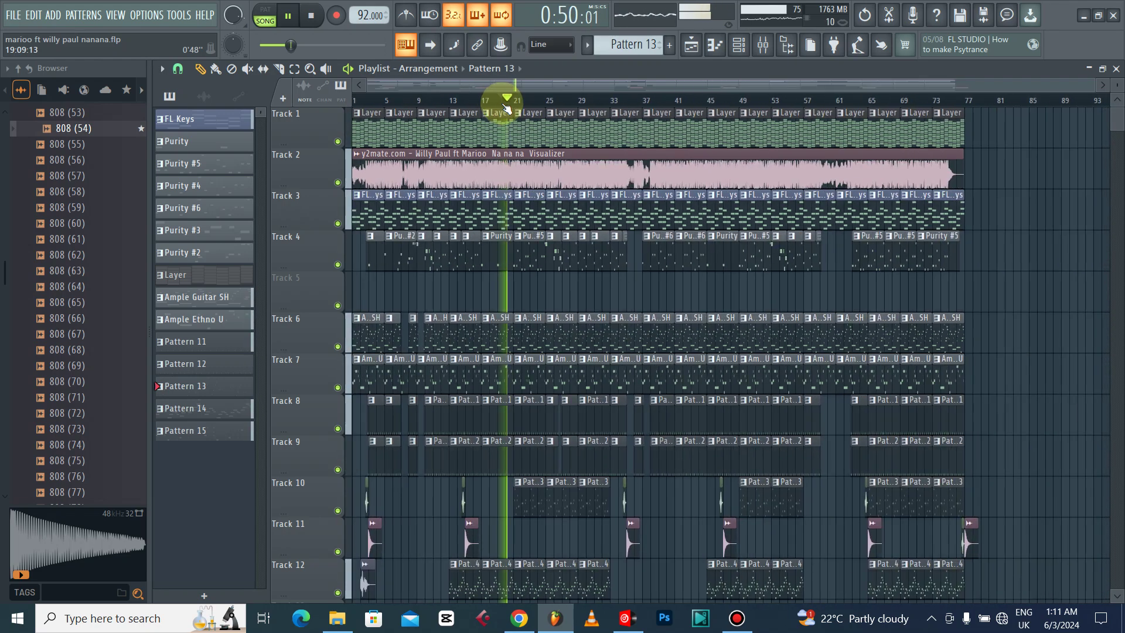
scroll(728, 299, down, 6)
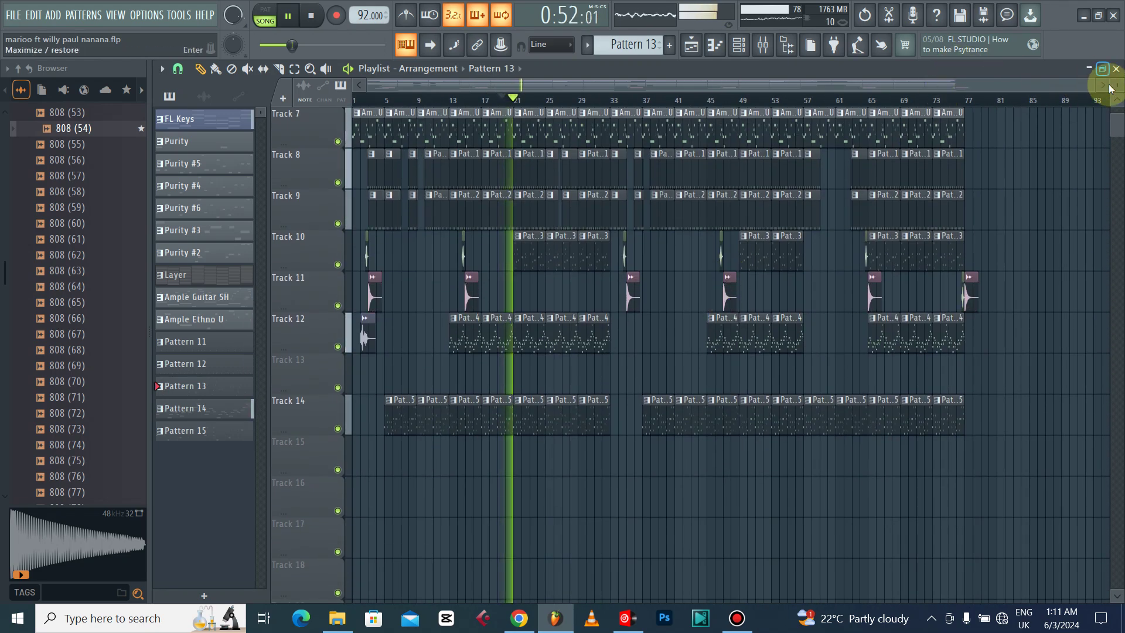
scroll(1113, 94, down, 5)
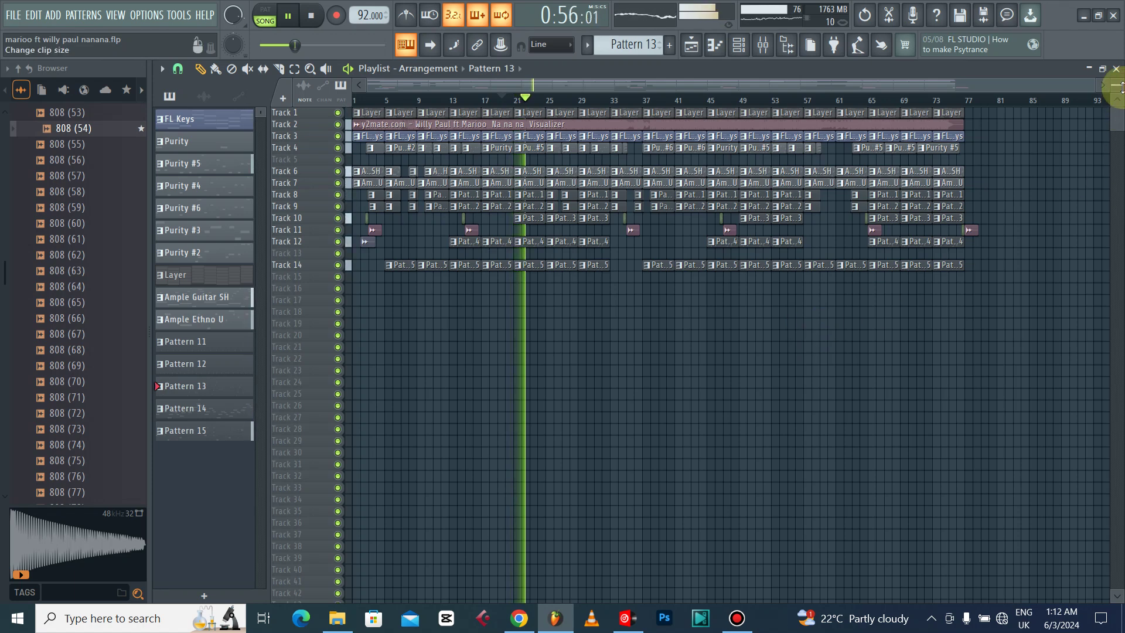
scroll(1119, 87, up, 4)
scroll(570, 226, down, 1)
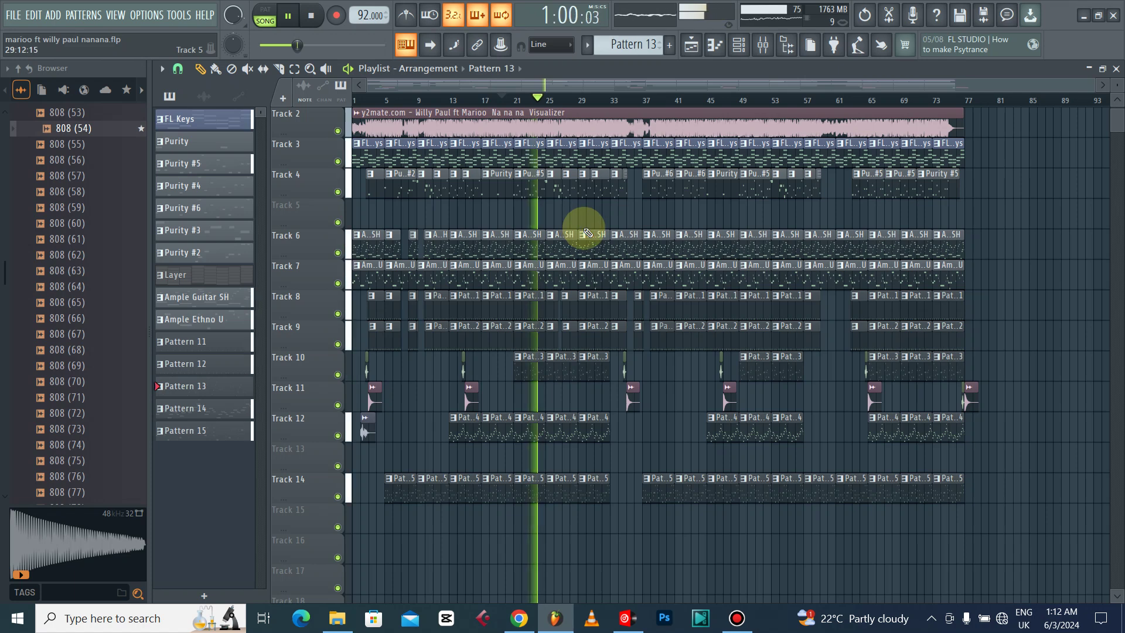
- Play the full arrangement from the beginning, stop it and review the clip layout across Tracks 2 to 14
click(360, 100)
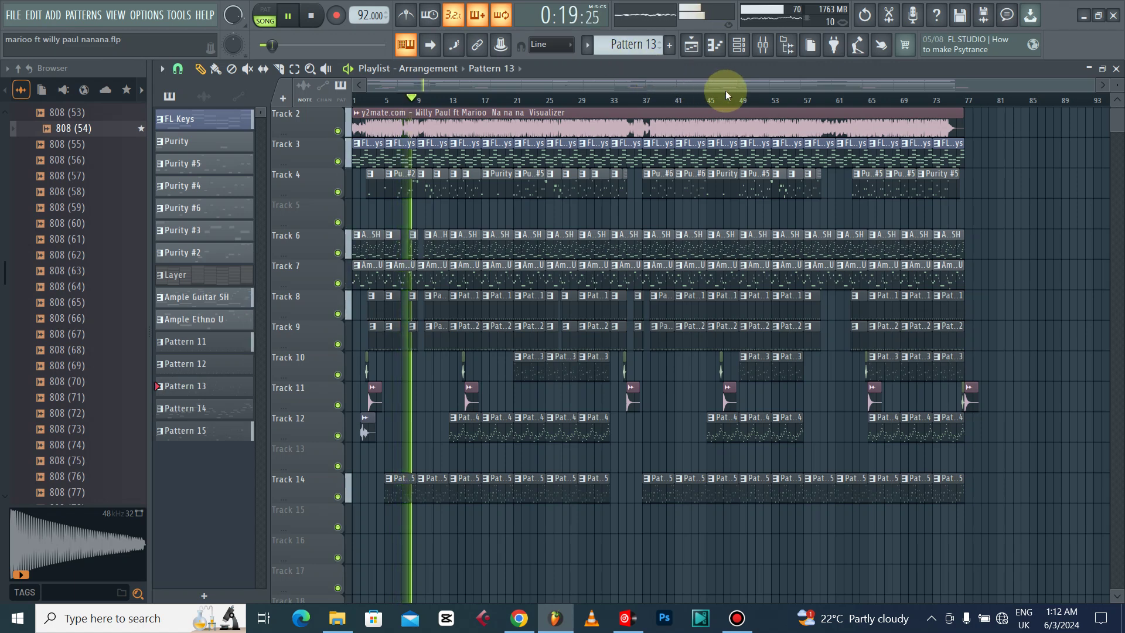
key(space)
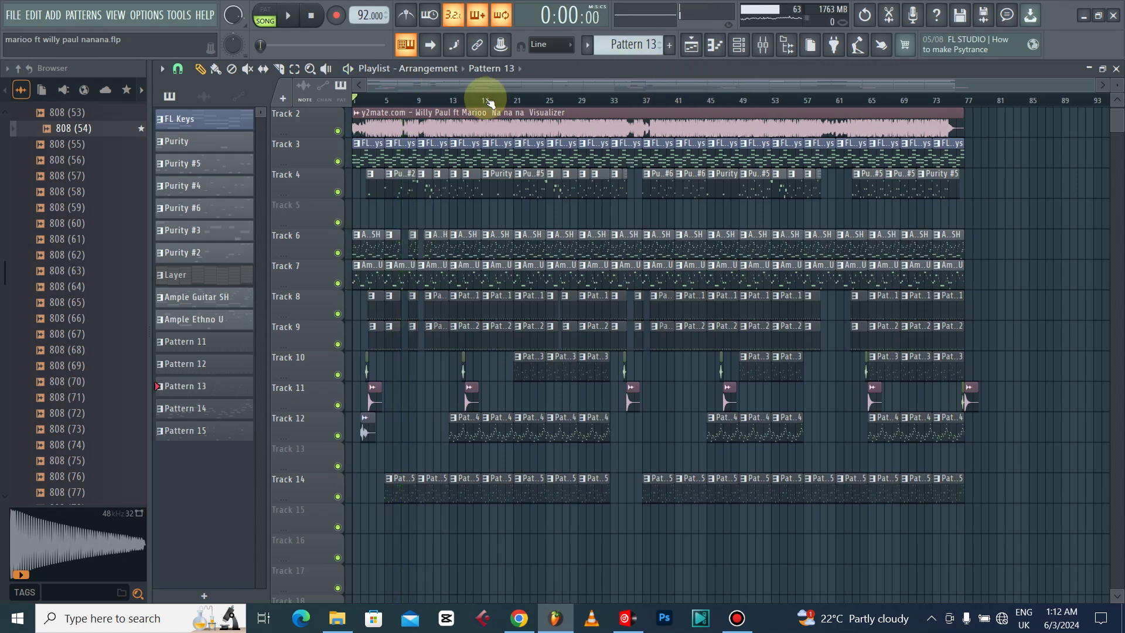
scroll(402, 104, up, 5)
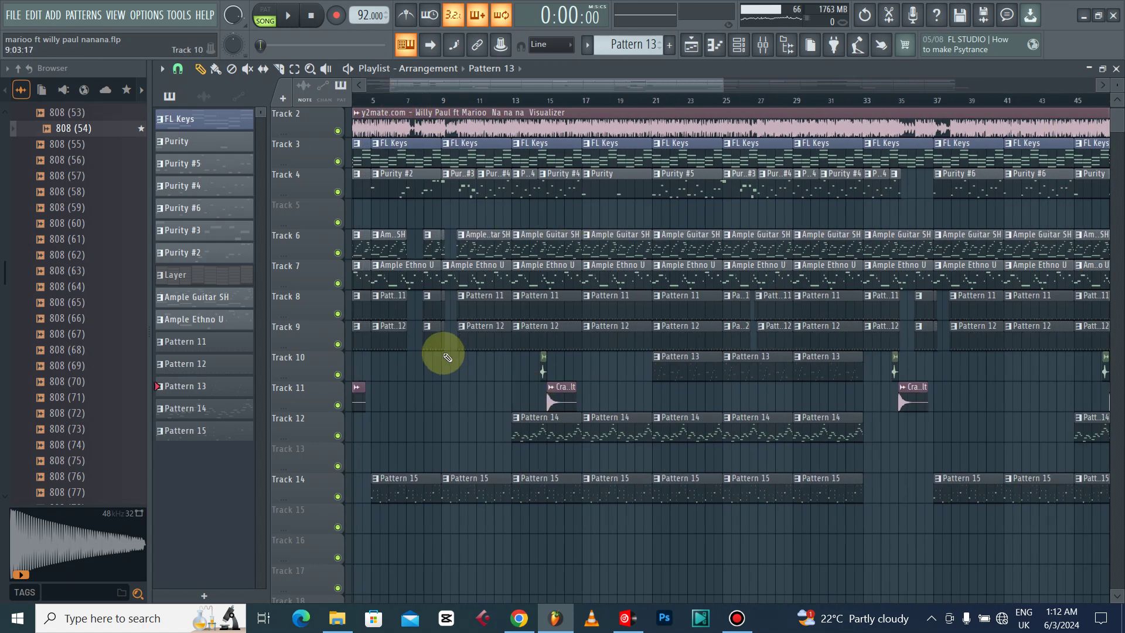
scroll(403, 100, down, 5)
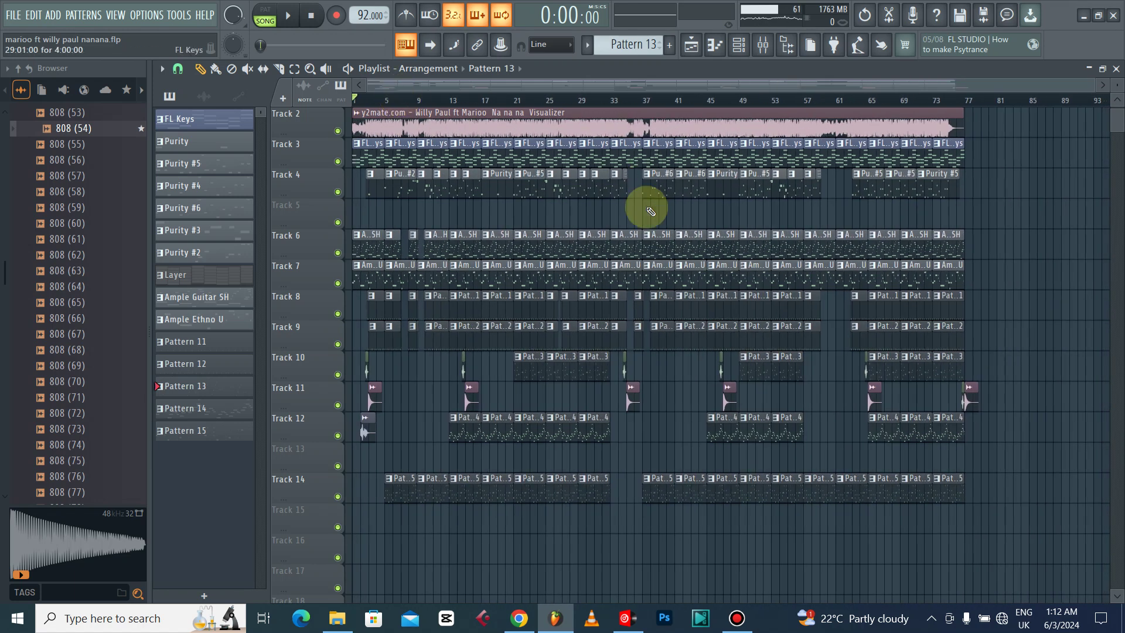
scroll(655, 264, down, 2)
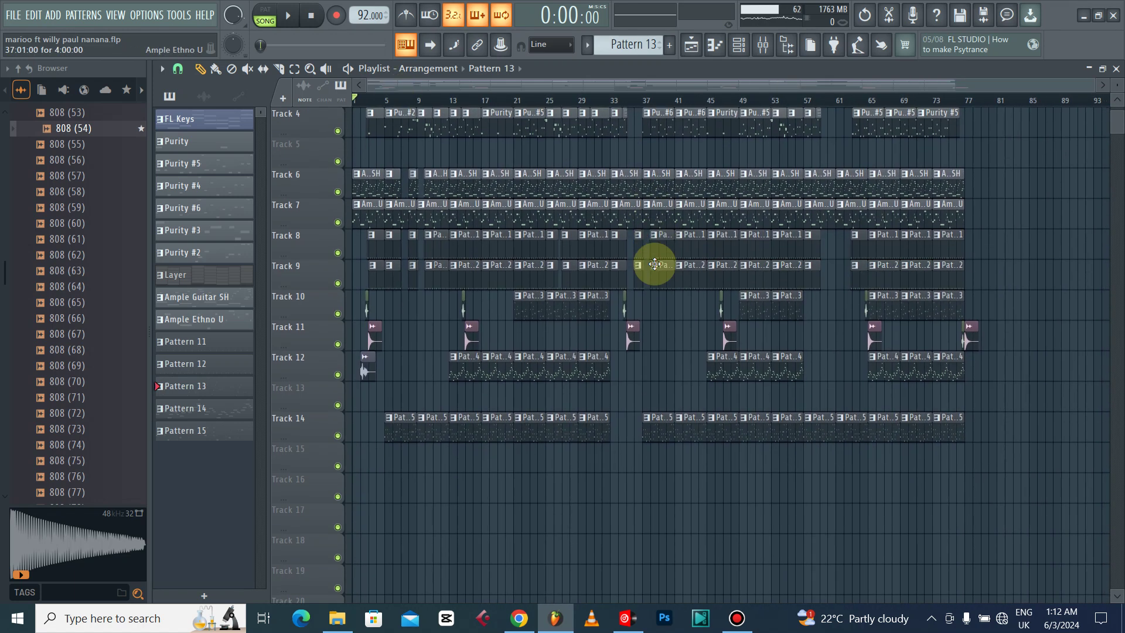
scroll(654, 264, up, 2)
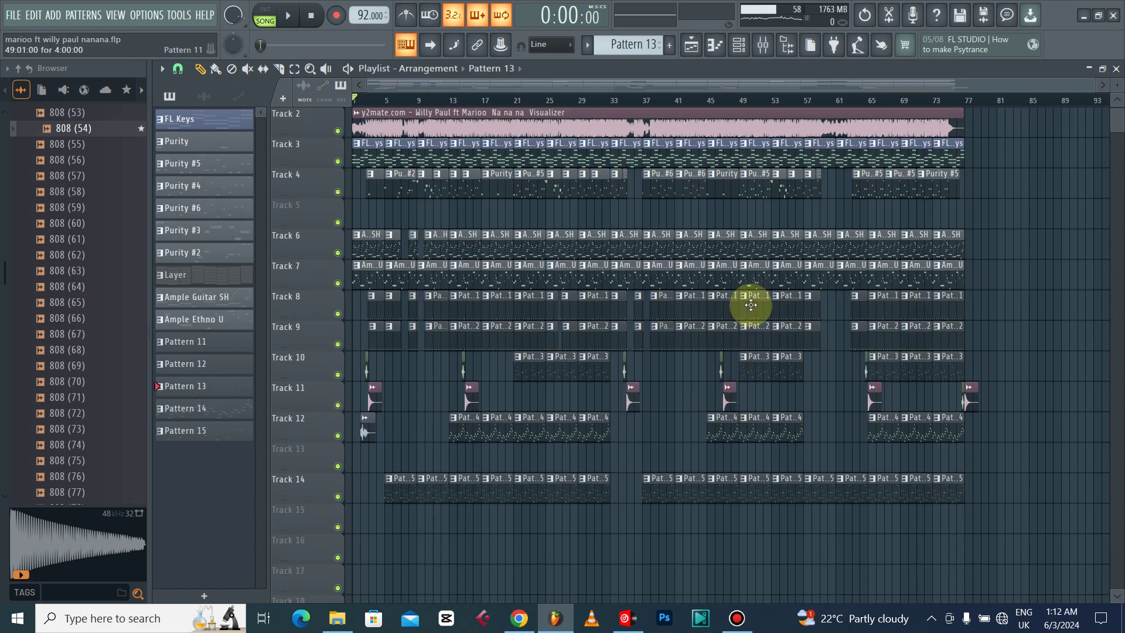
- Examine the effects chain on the Master mixer track, then close the mixer
scroll(750, 305, up, 1)
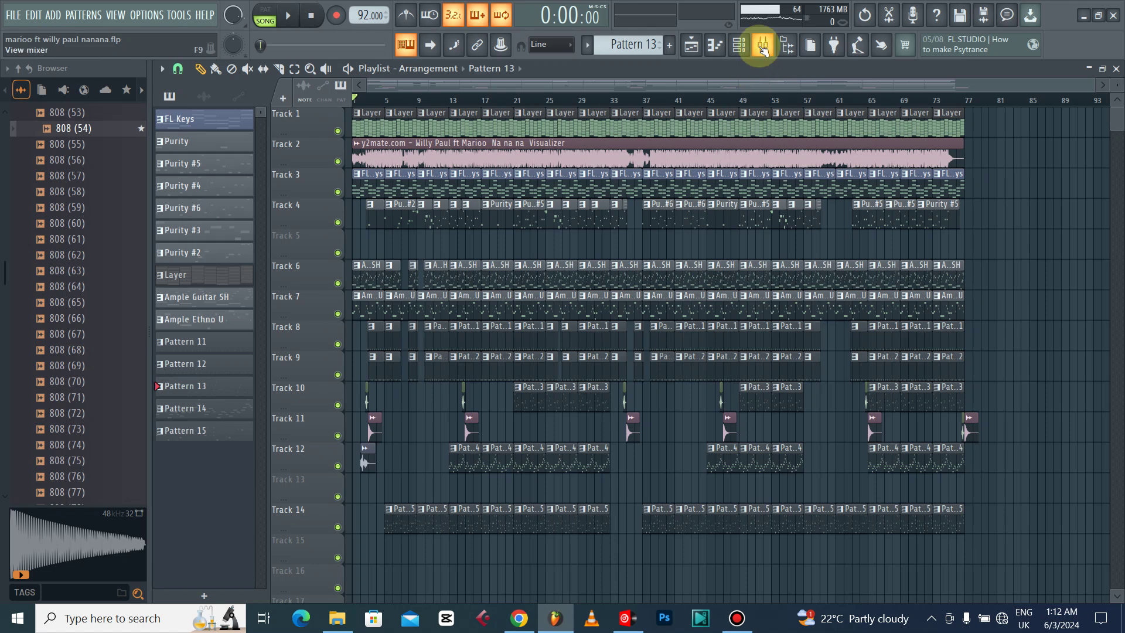
click(763, 47)
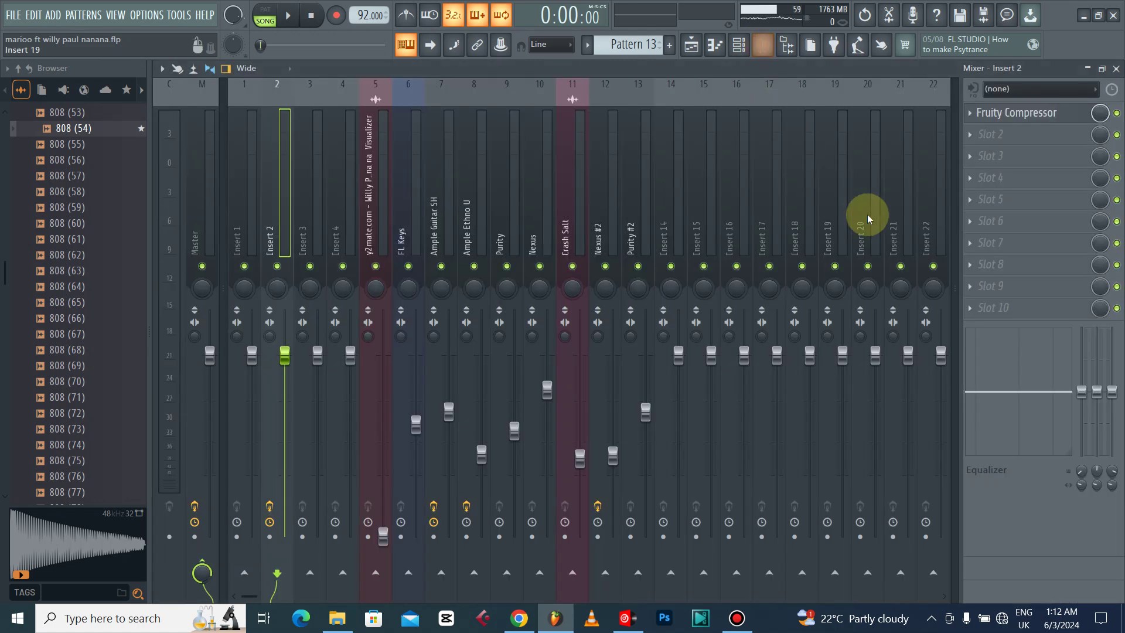
click(211, 149)
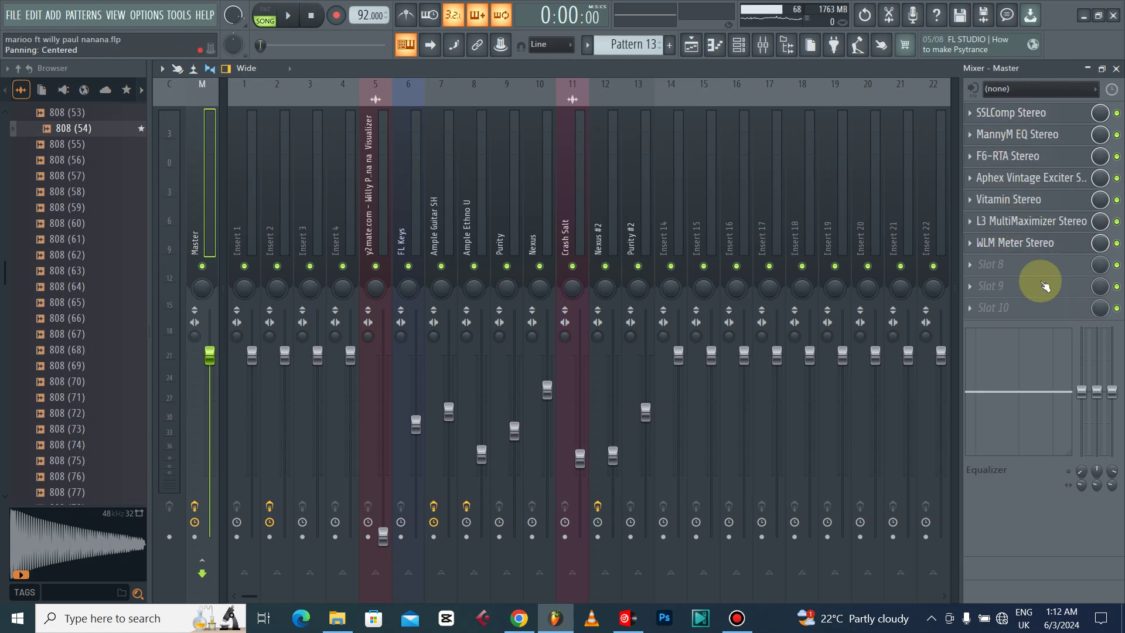
click(1116, 69)
- Review the clip layout across all playlist tracks, then play the full arrangement from the beginning
scroll(773, 271, down, 4)
scroll(778, 275, up, 3)
scroll(778, 275, up, 3)
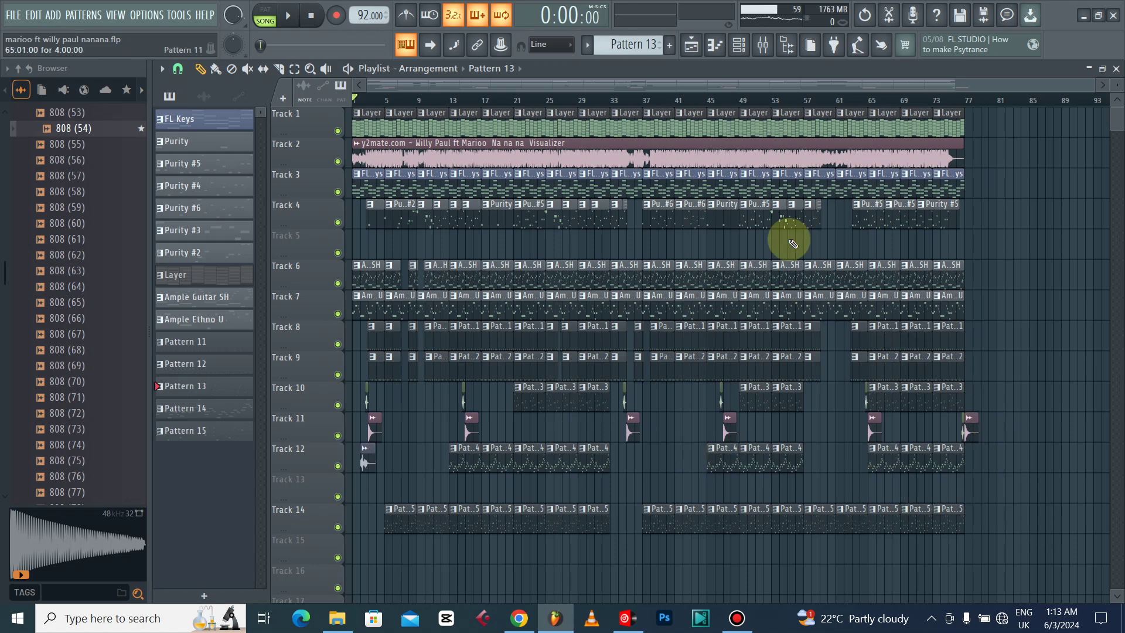
scroll(416, 202, down, 7)
scroll(415, 203, up, 5)
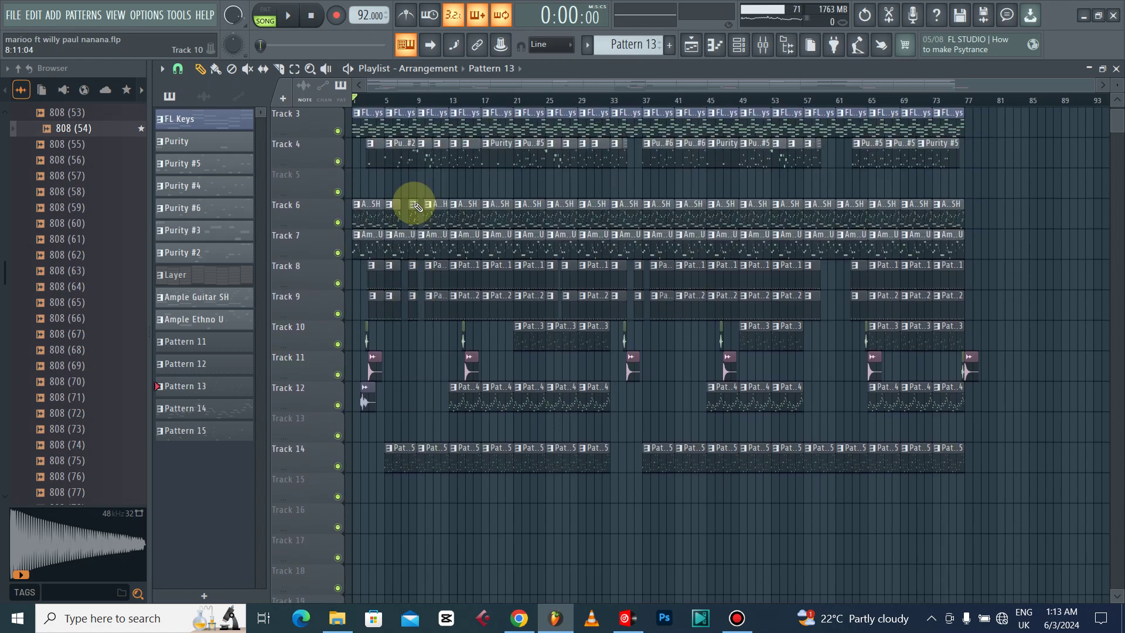
click(291, 19)
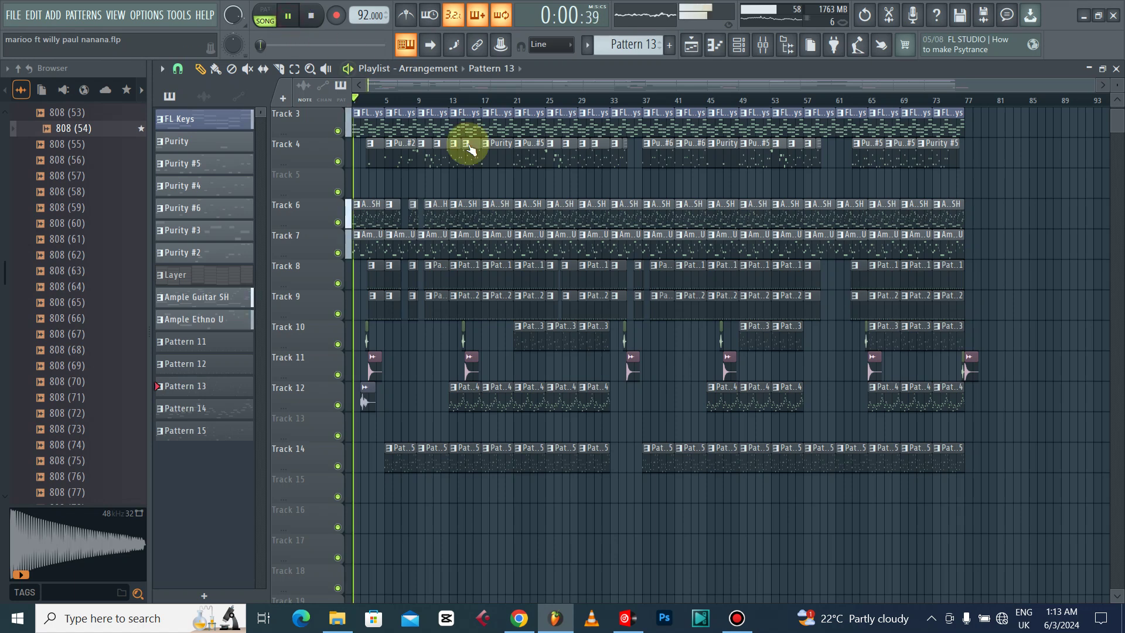
click(752, 630)
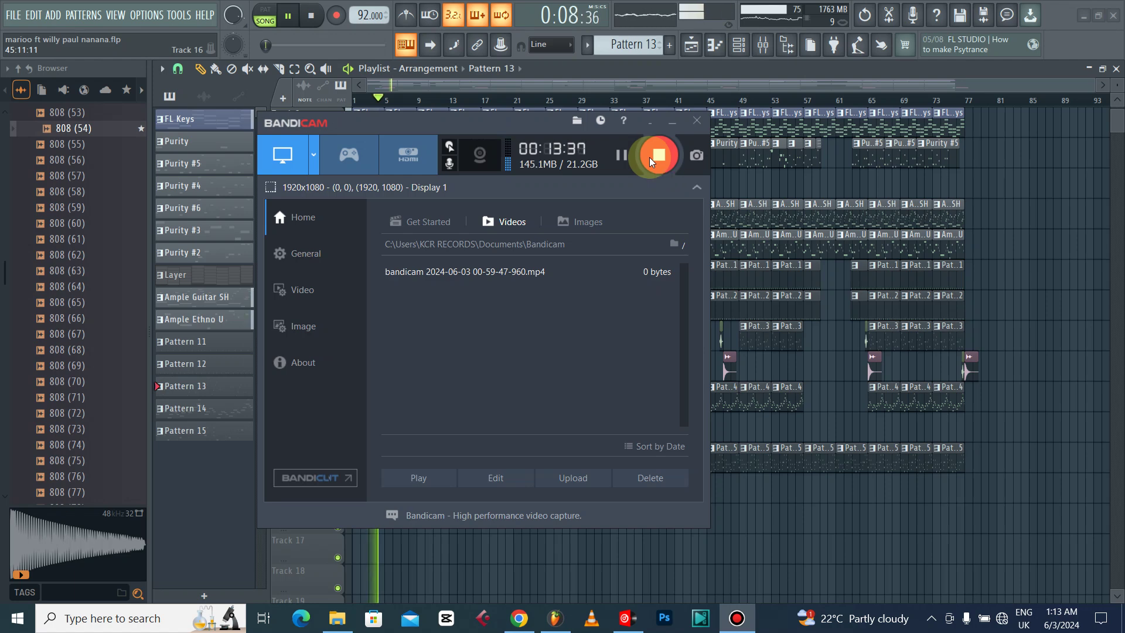
click(670, 120)
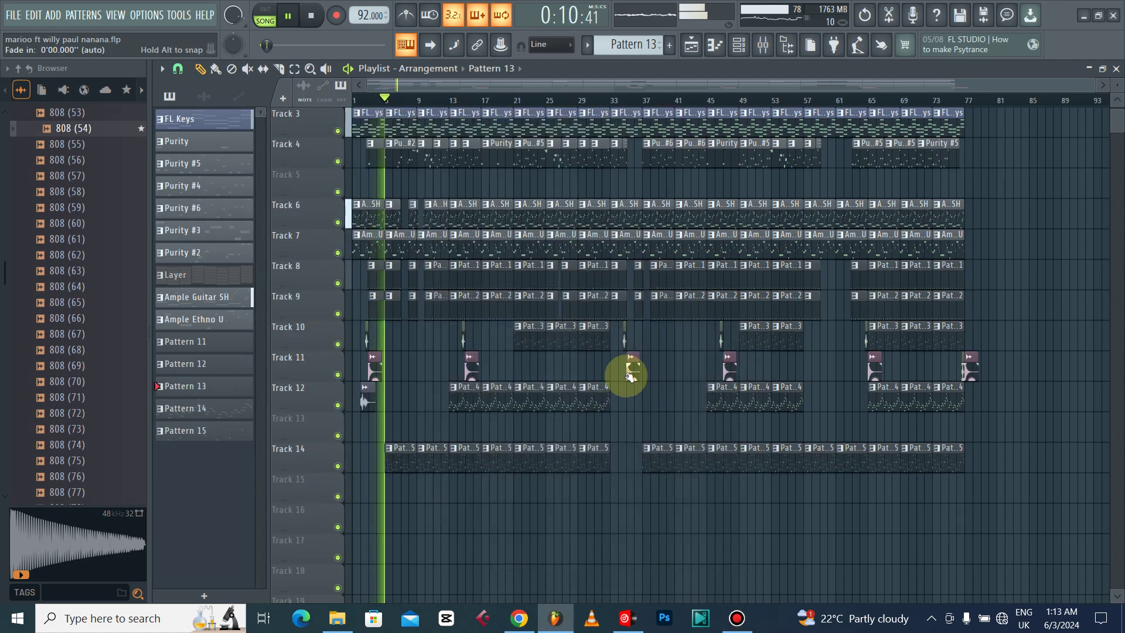
- Examine the notes of the Purity #2 and Purity #4 clips on Track 4 during playback, returning to the playlist after each
double_click(411, 154)
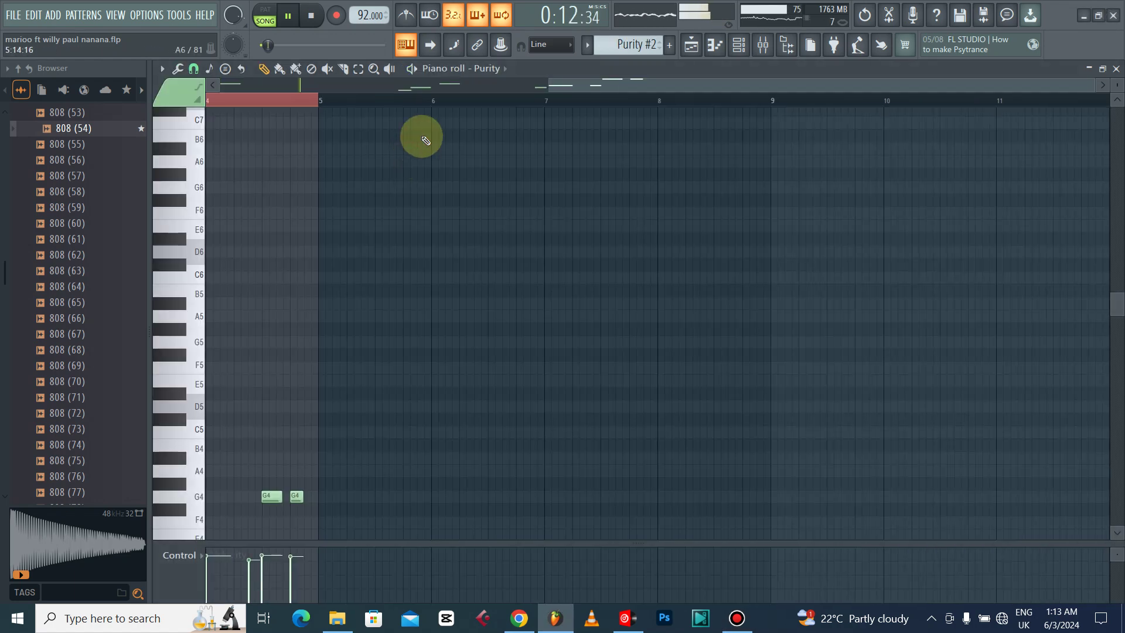
scroll(552, 340, down, 6)
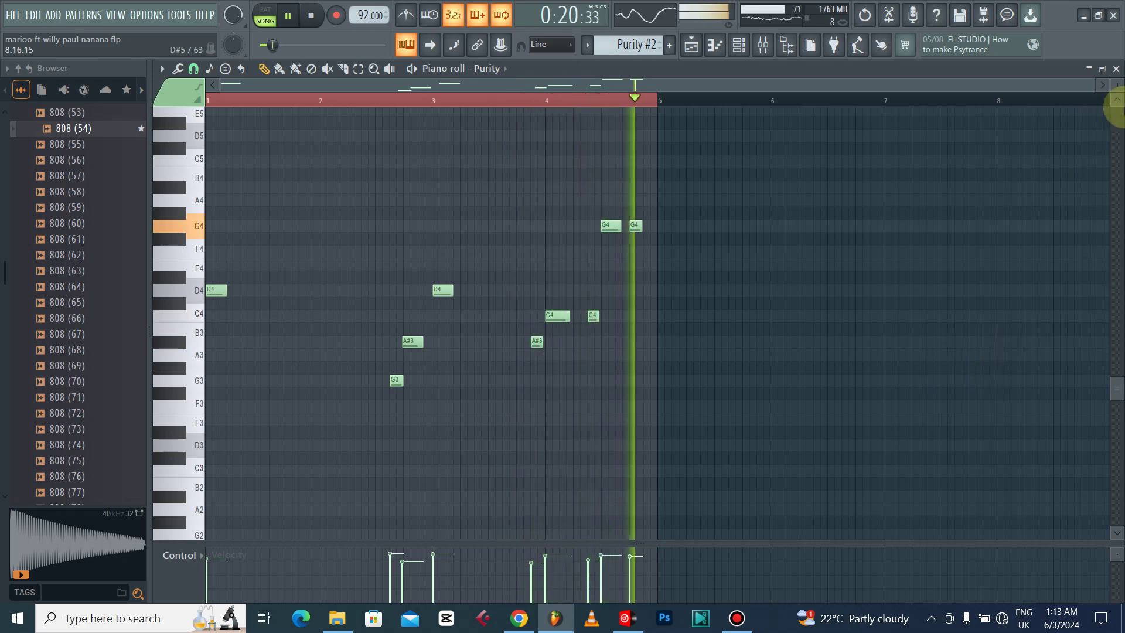
click(1116, 69)
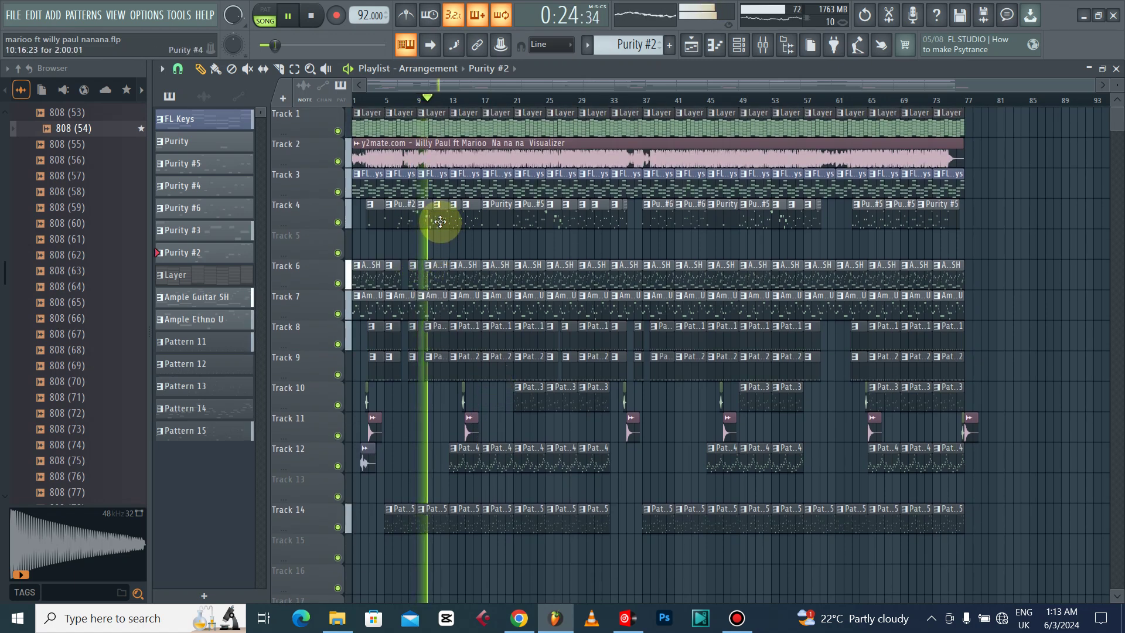
double_click(440, 221)
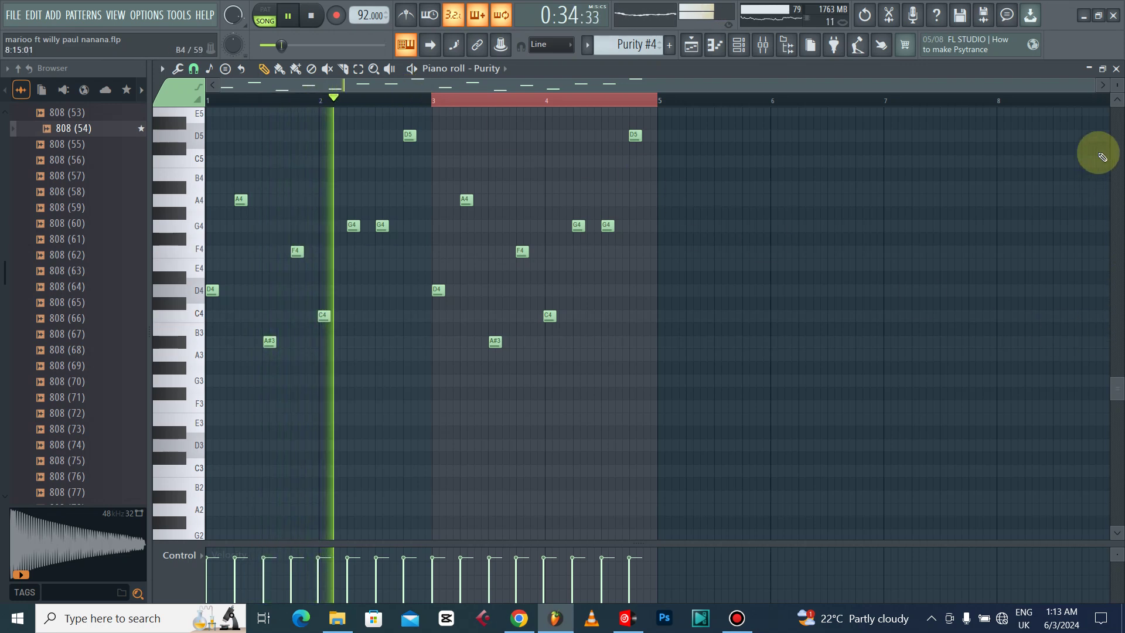
click(1116, 69)
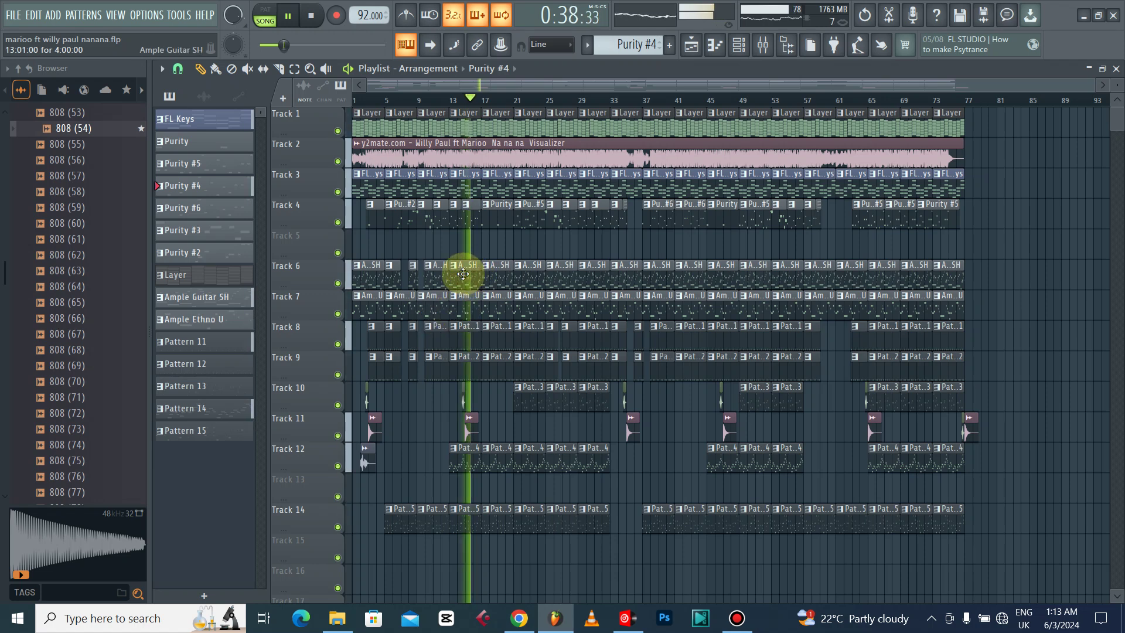
- Examine the Nexus #2 notes of Pattern 14 on Track 12 during playback, then return to the playlist
double_click(493, 458)
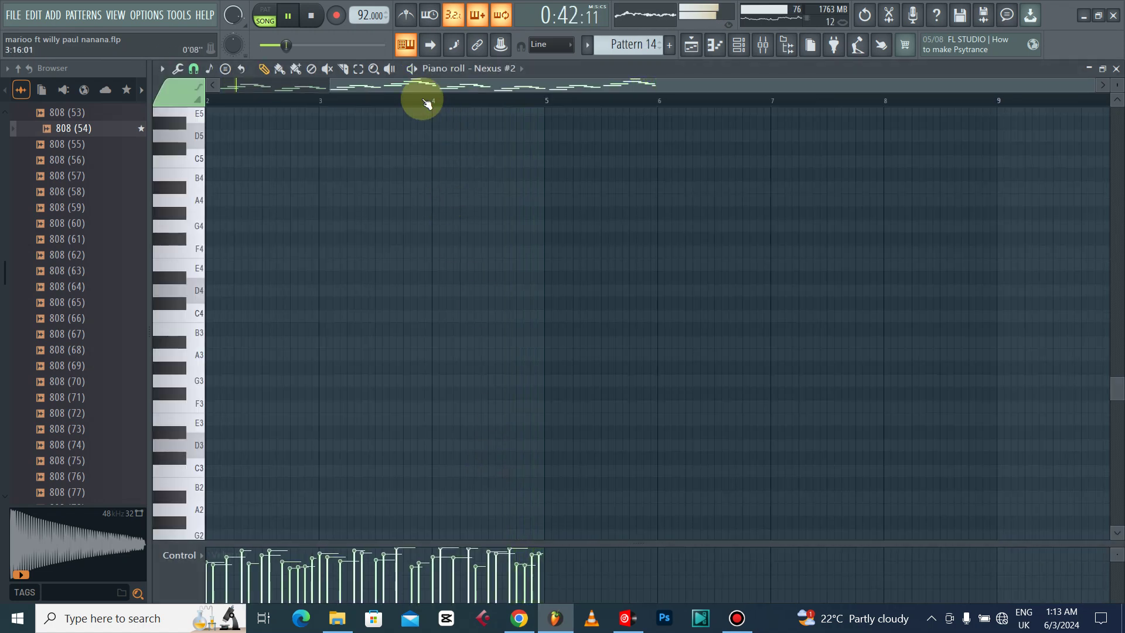
scroll(410, 251, up, 10)
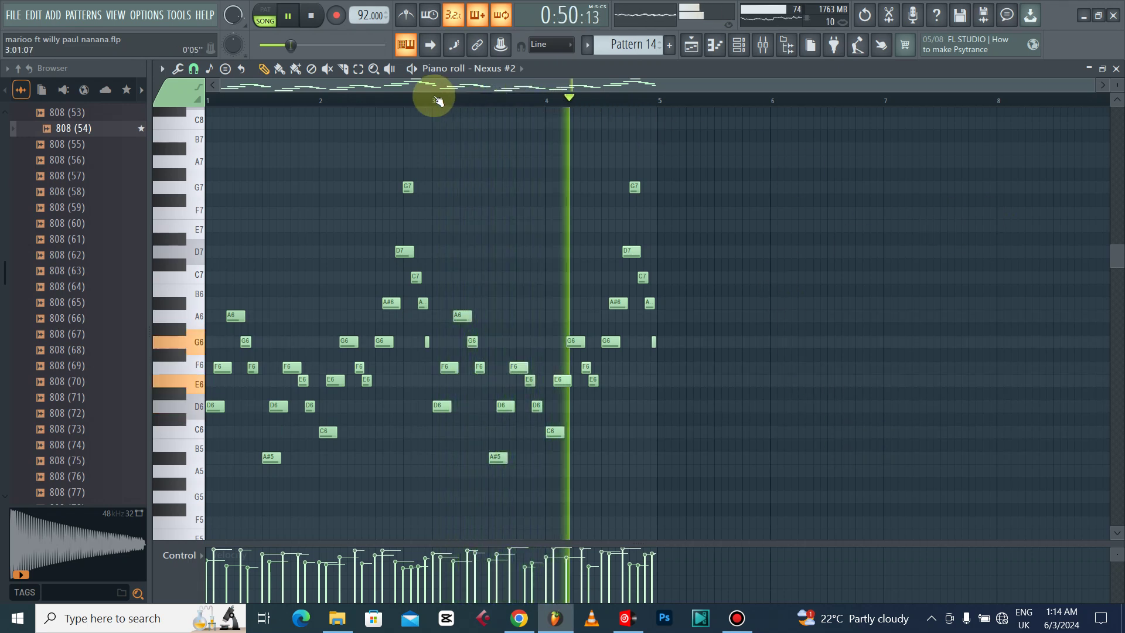
click(1116, 69)
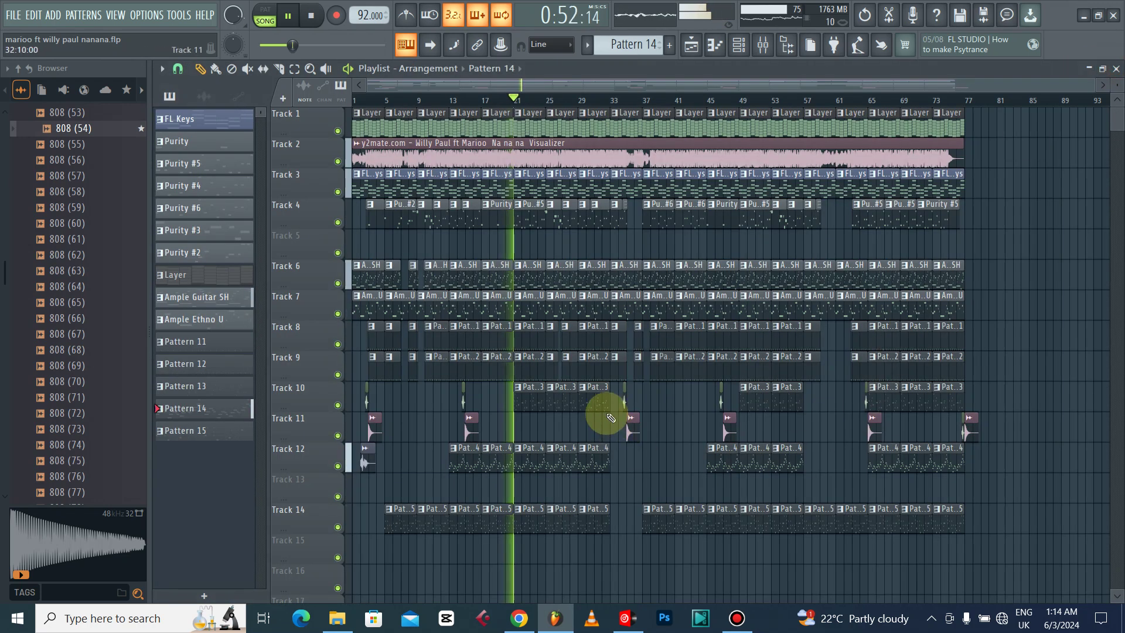
- Examine the Nexus notes of Pattern 13 on Track 10 during playback, then return to the playlist
double_click(533, 397)
scroll(445, 260, down, 4)
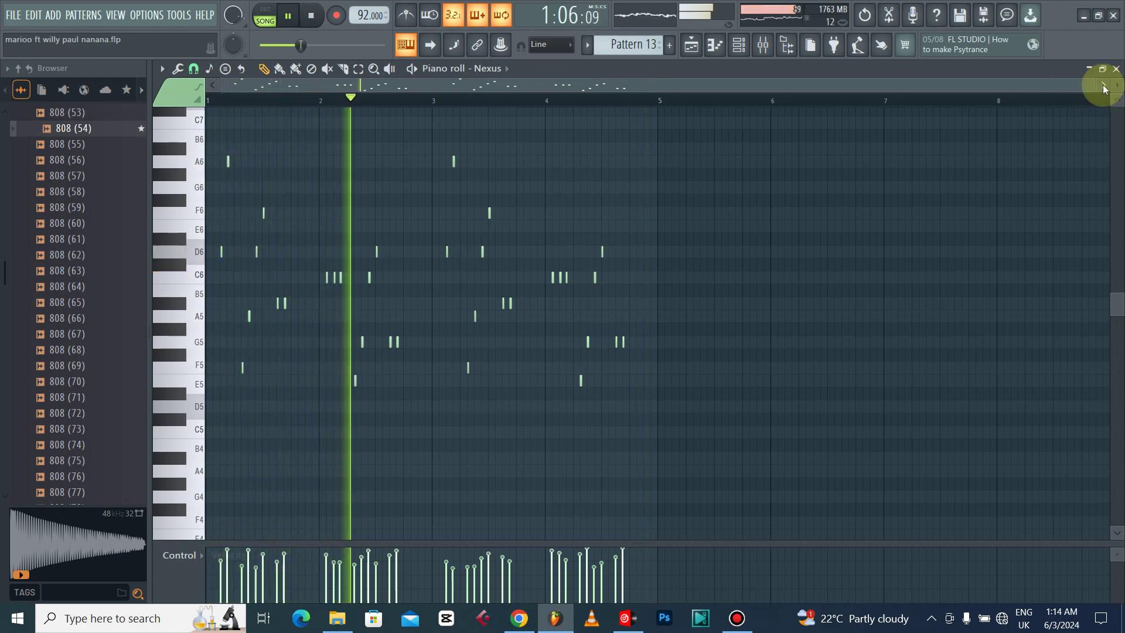
click(1115, 68)
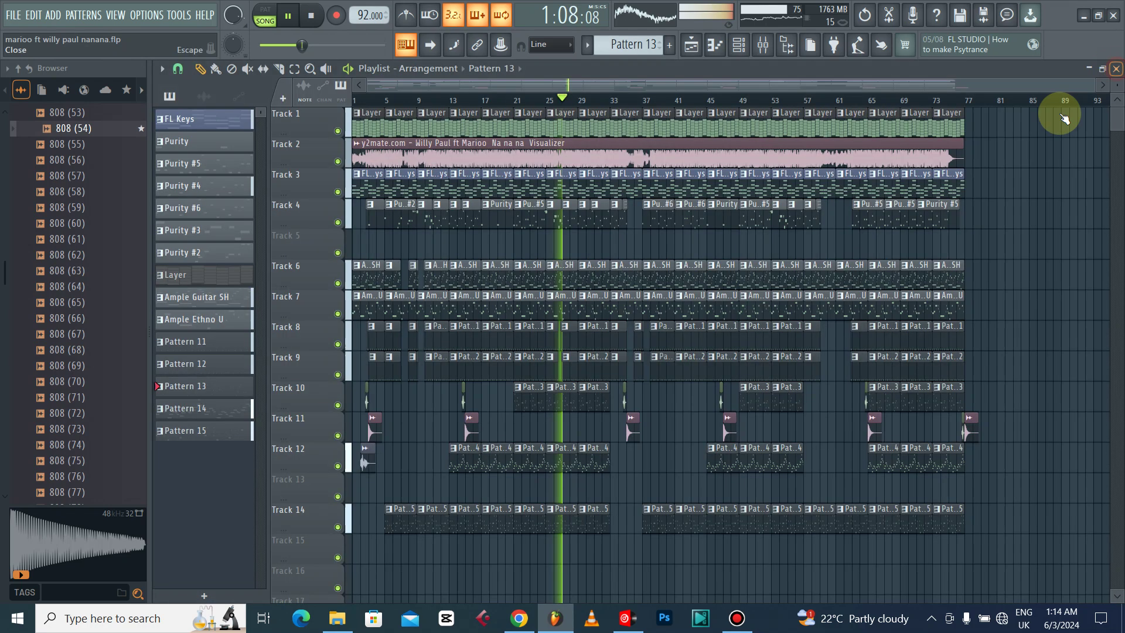